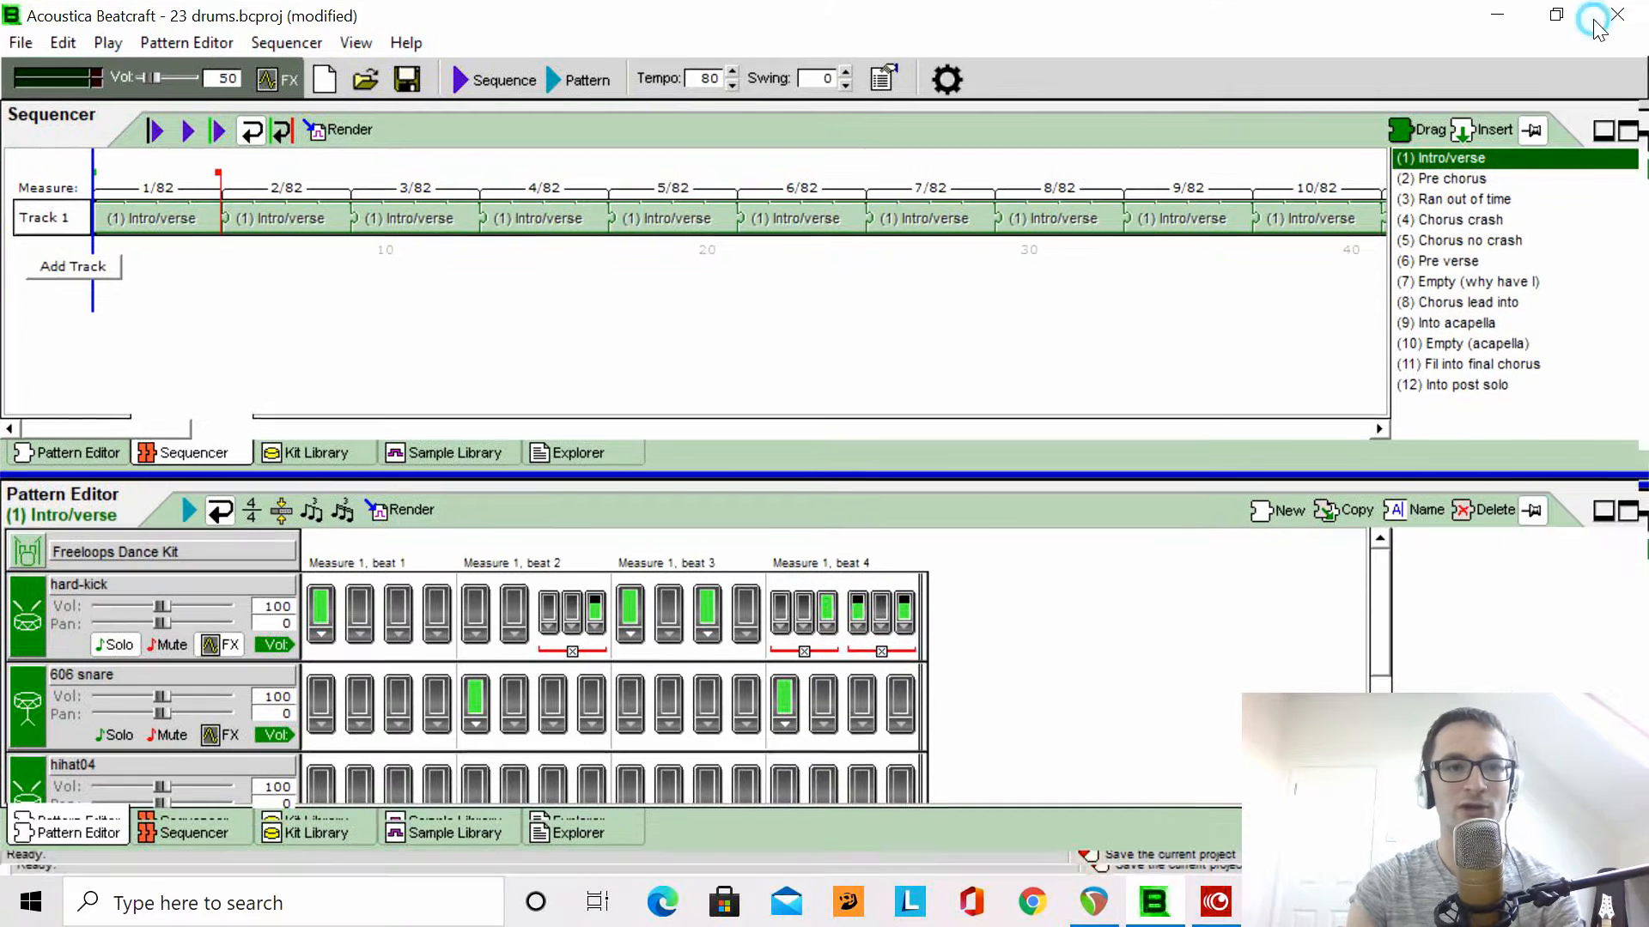
- Audition the Intro/verse pattern with the hard-kick track soloed, and stop playback
{"action": "left_click", "coordinate": [1568, 20]}
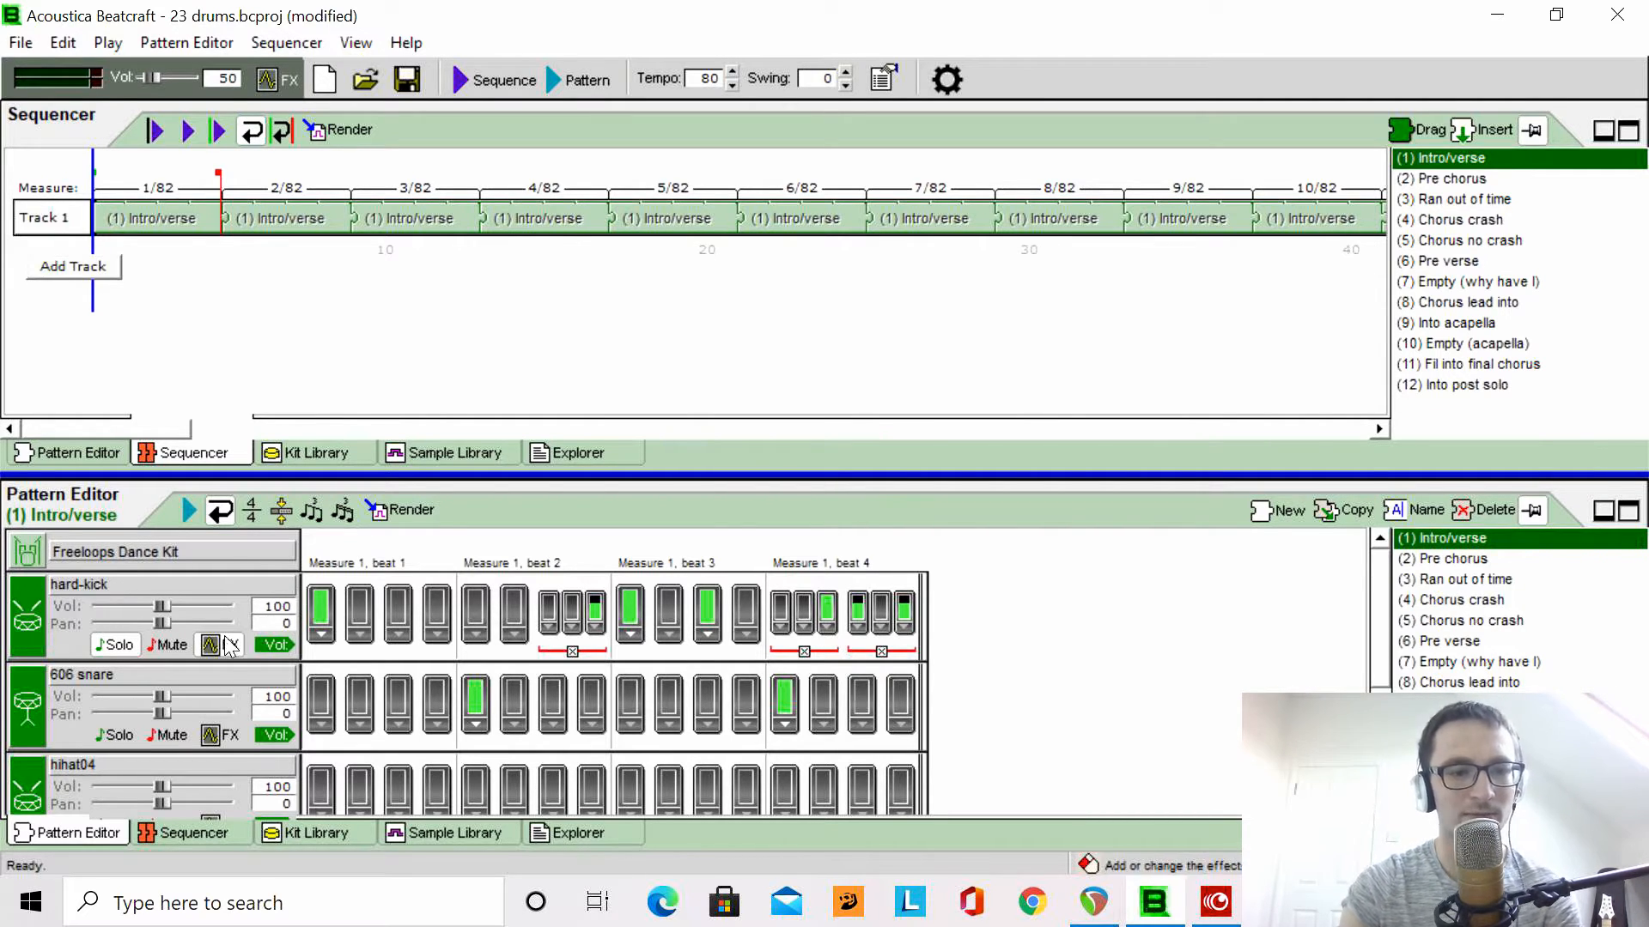
{"action": "left_click", "coordinate": [580, 82]}
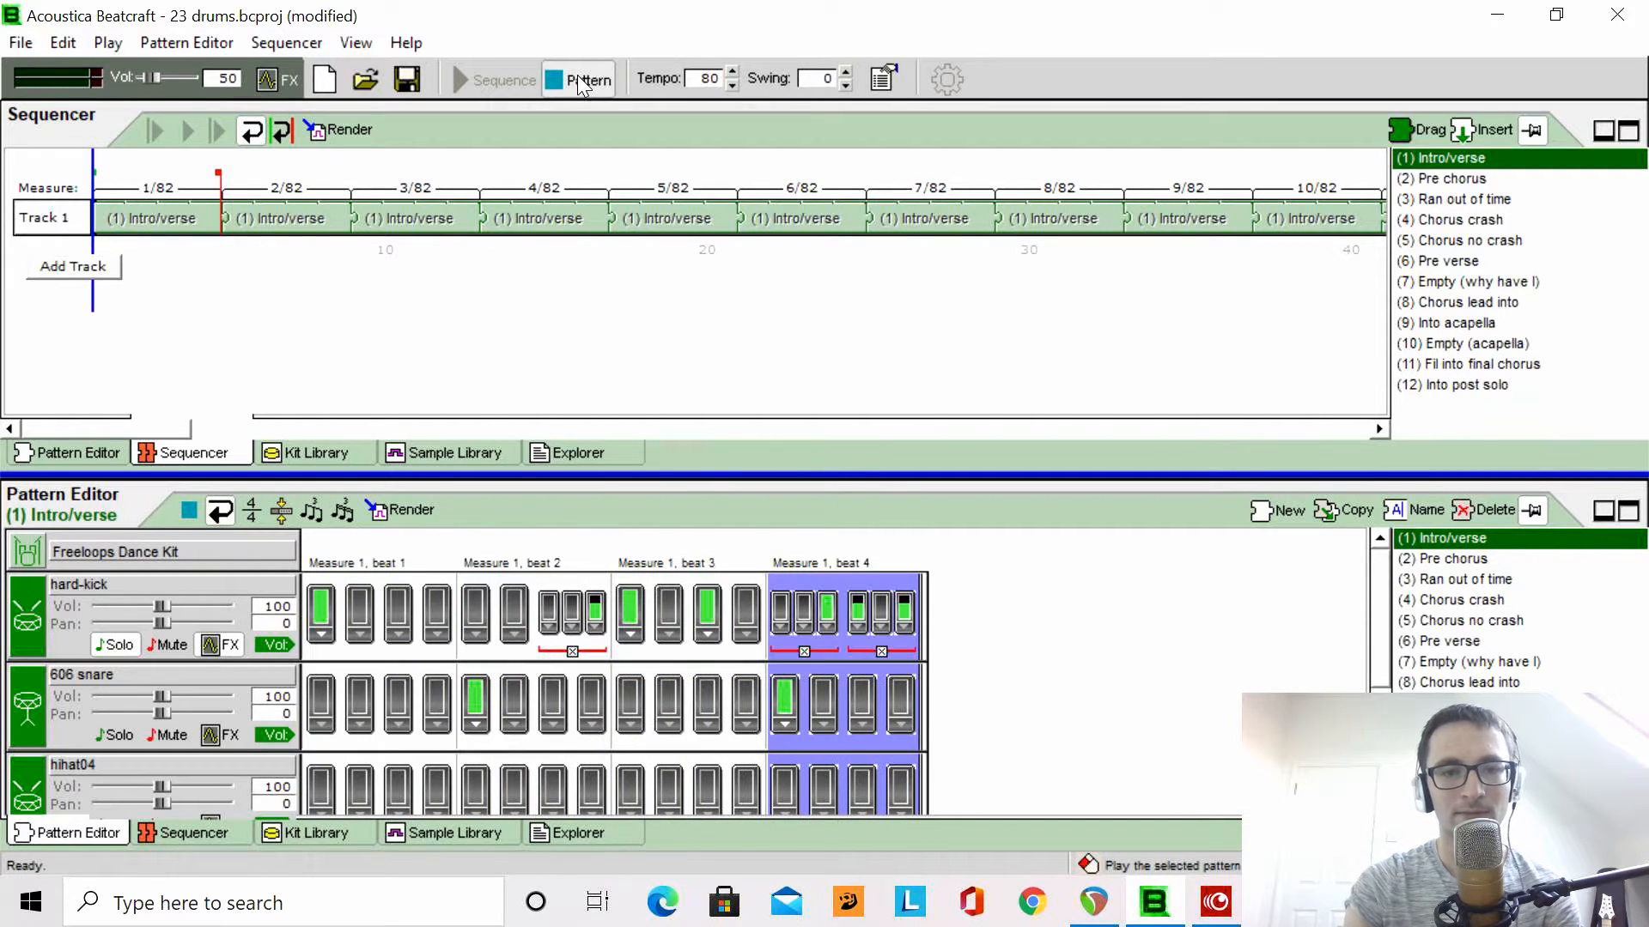
{"action": "left_click", "coordinate": [578, 75]}
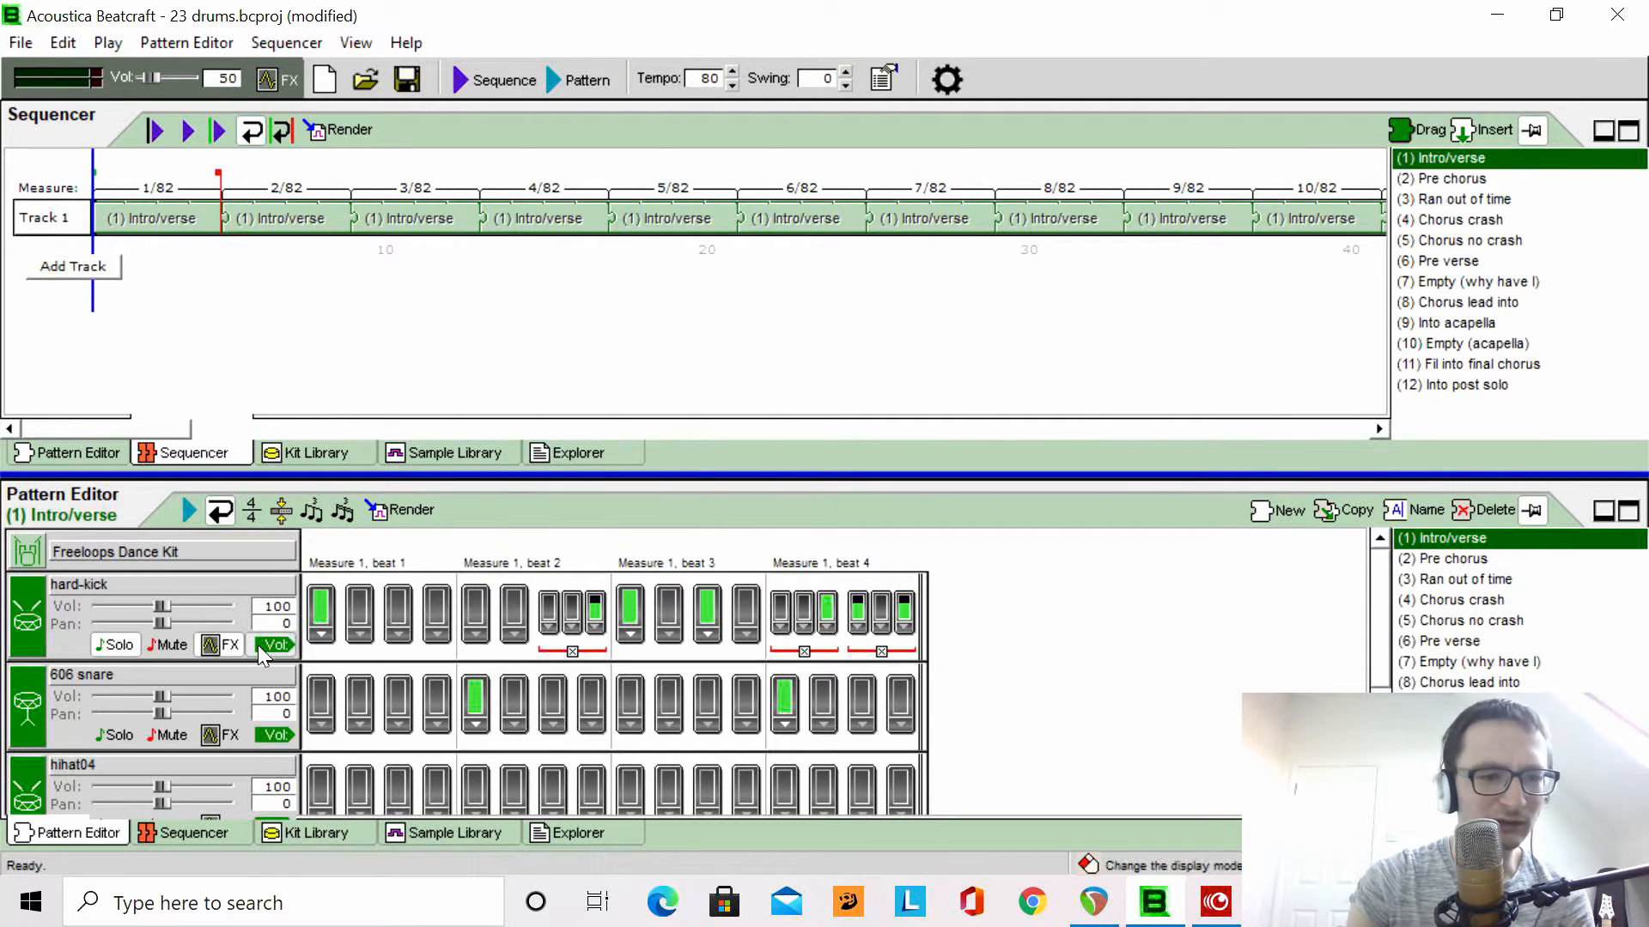
- Examine the effects chain of the hard-kick track and close it
{"action": "left_click", "coordinate": [222, 644]}
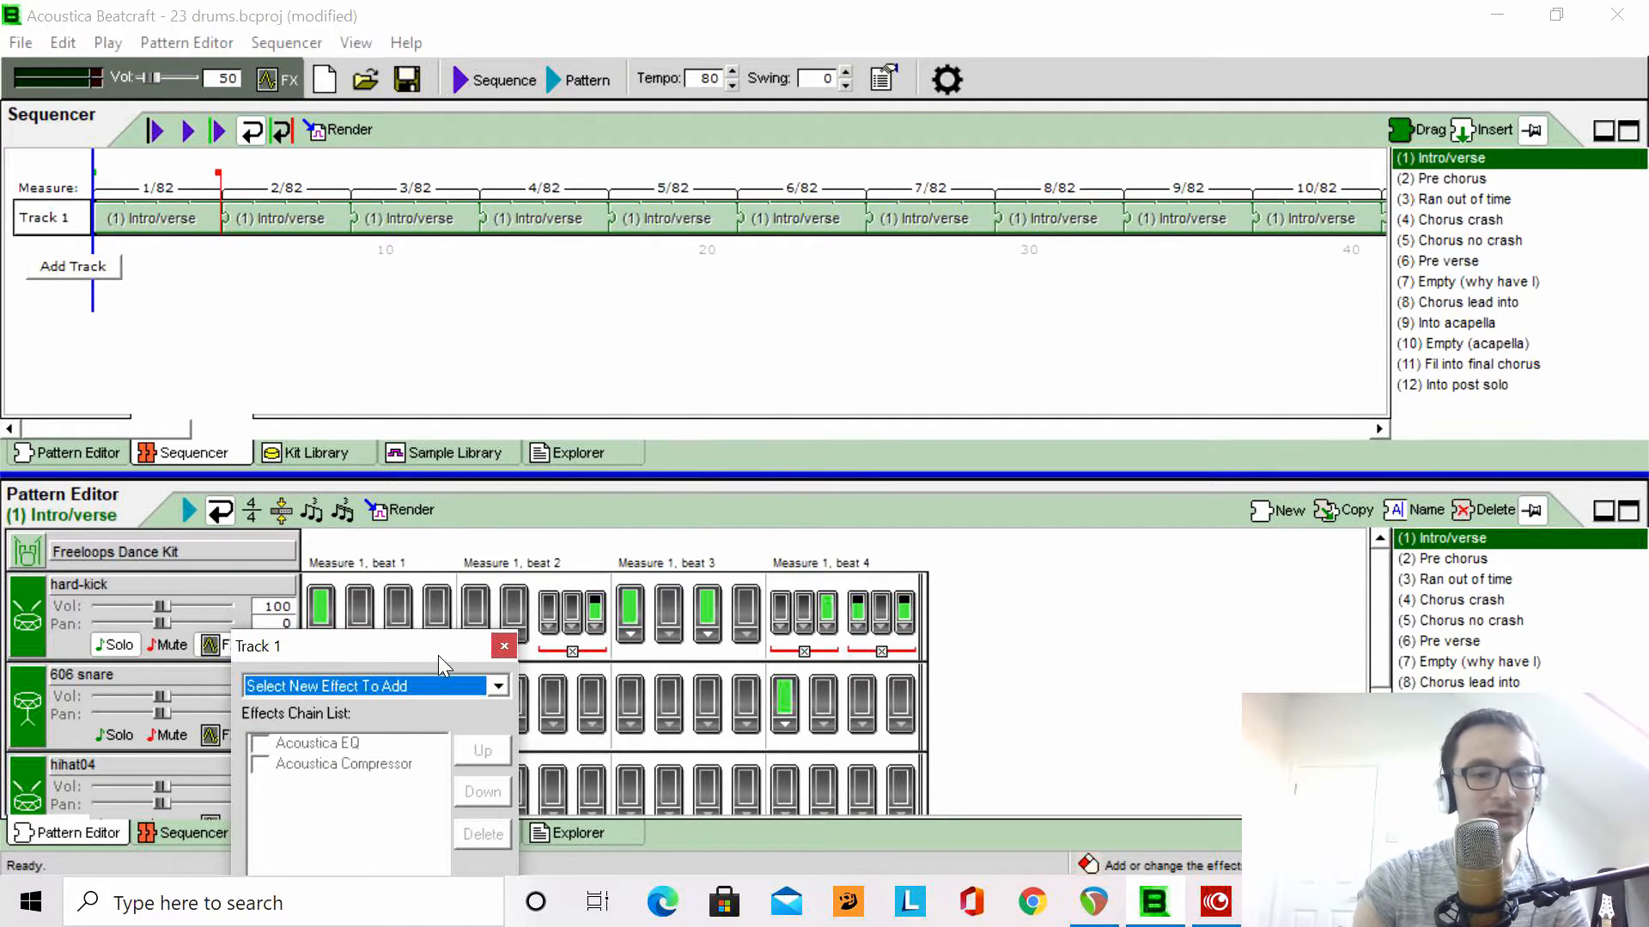
{"action": "left_click_drag", "start_coordinate": [438, 654], "coordinate": [445, 540]}
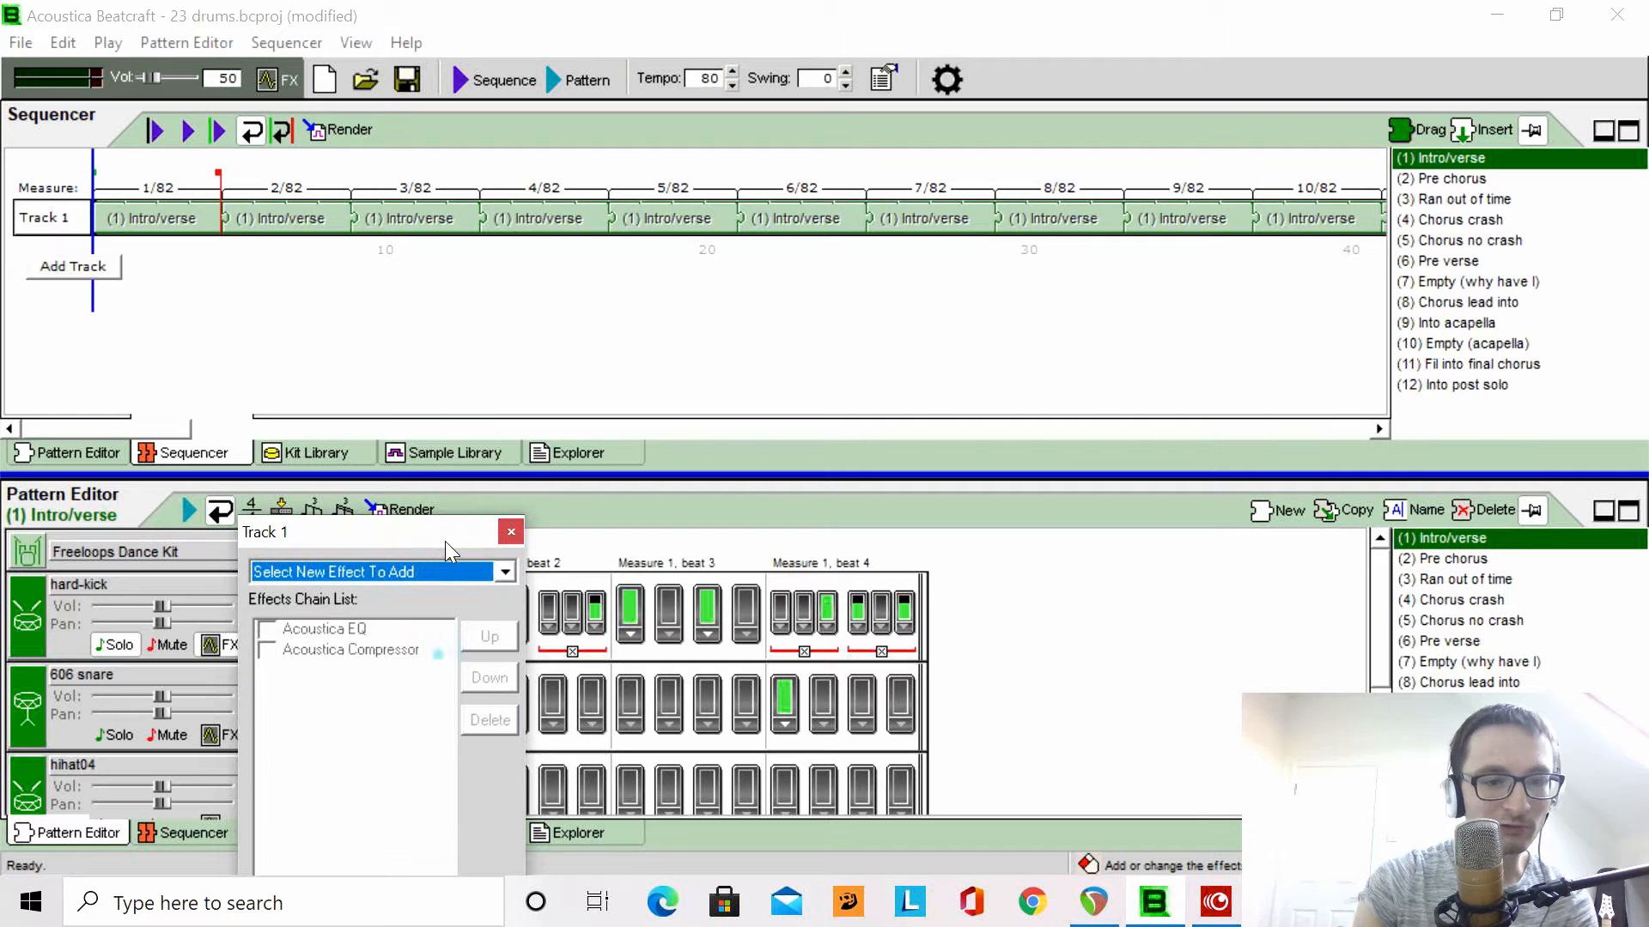
{"action": "left_click", "coordinate": [510, 534]}
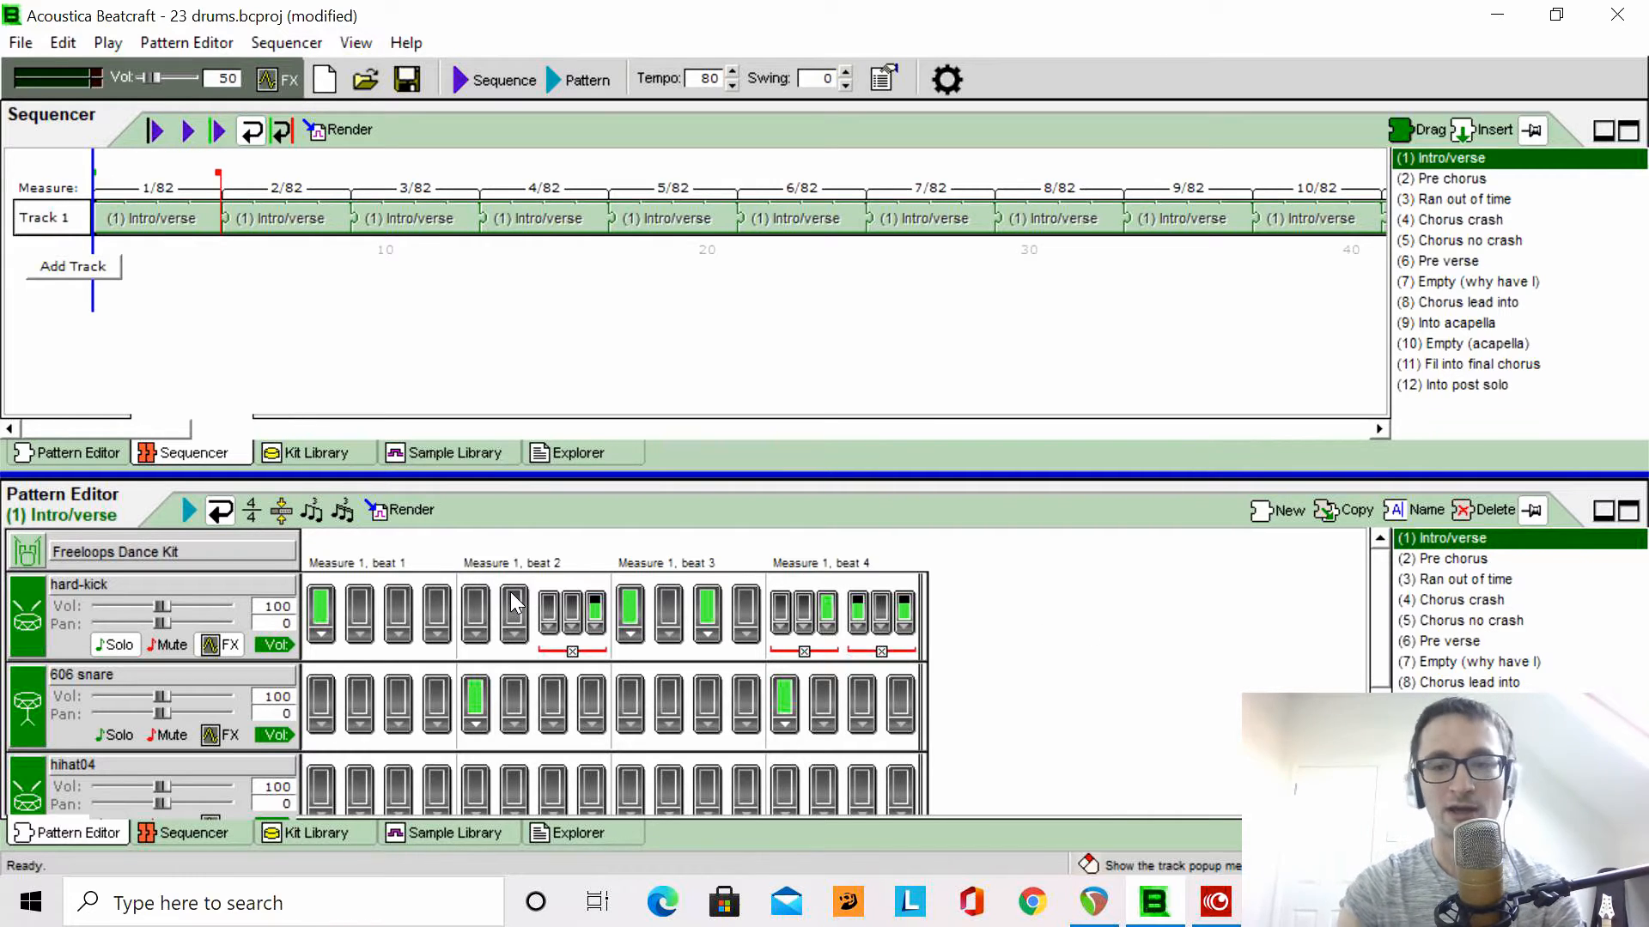
- Solo the 606 snare track instead of hard-kick and audition the Intro/verse pattern
{"action": "scroll", "coordinate": [1382, 611], "scroll_direction": "down", "scroll_amount": 2}
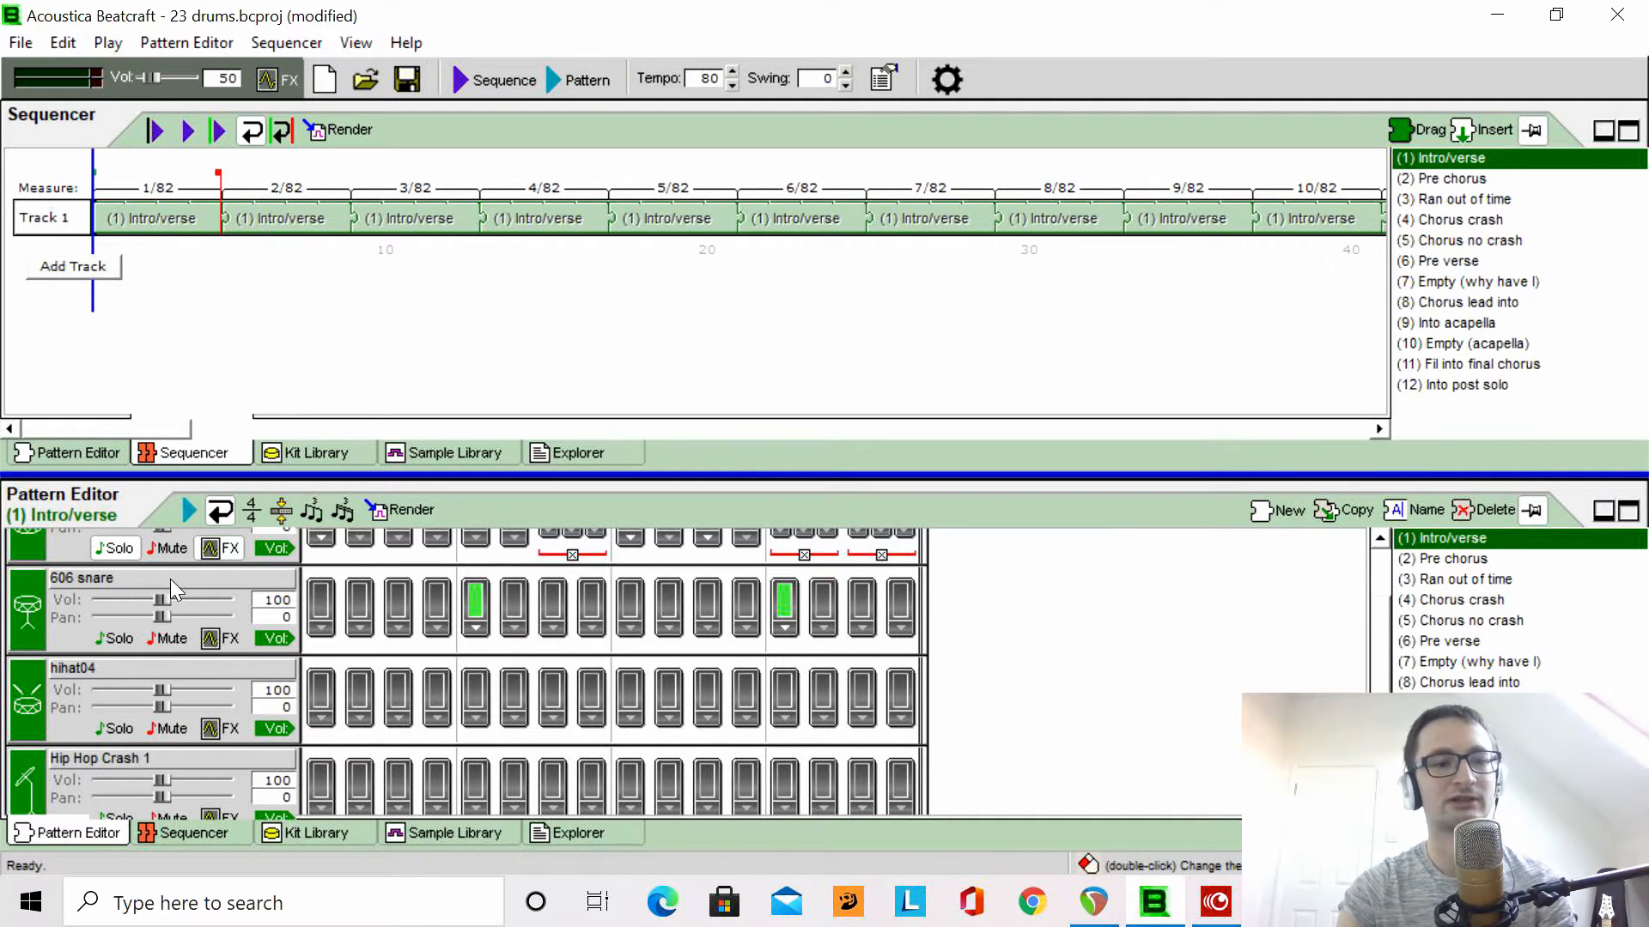
{"action": "left_click", "coordinate": [127, 554]}
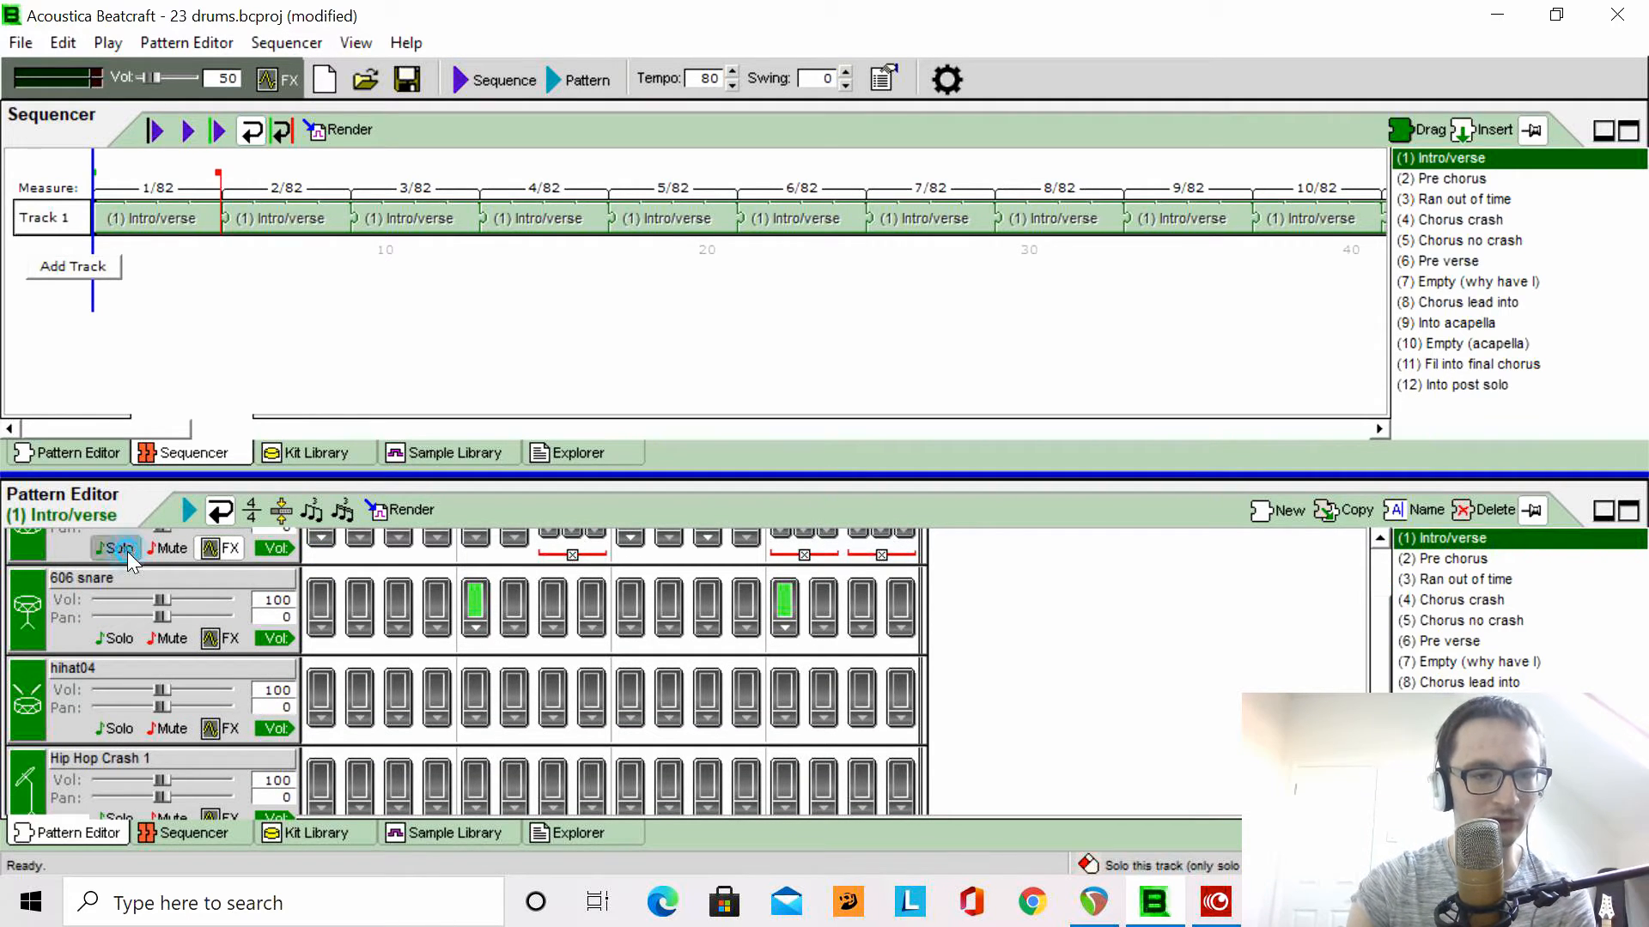
{"action": "left_click", "coordinate": [114, 638]}
{"action": "left_click", "coordinate": [595, 80]}
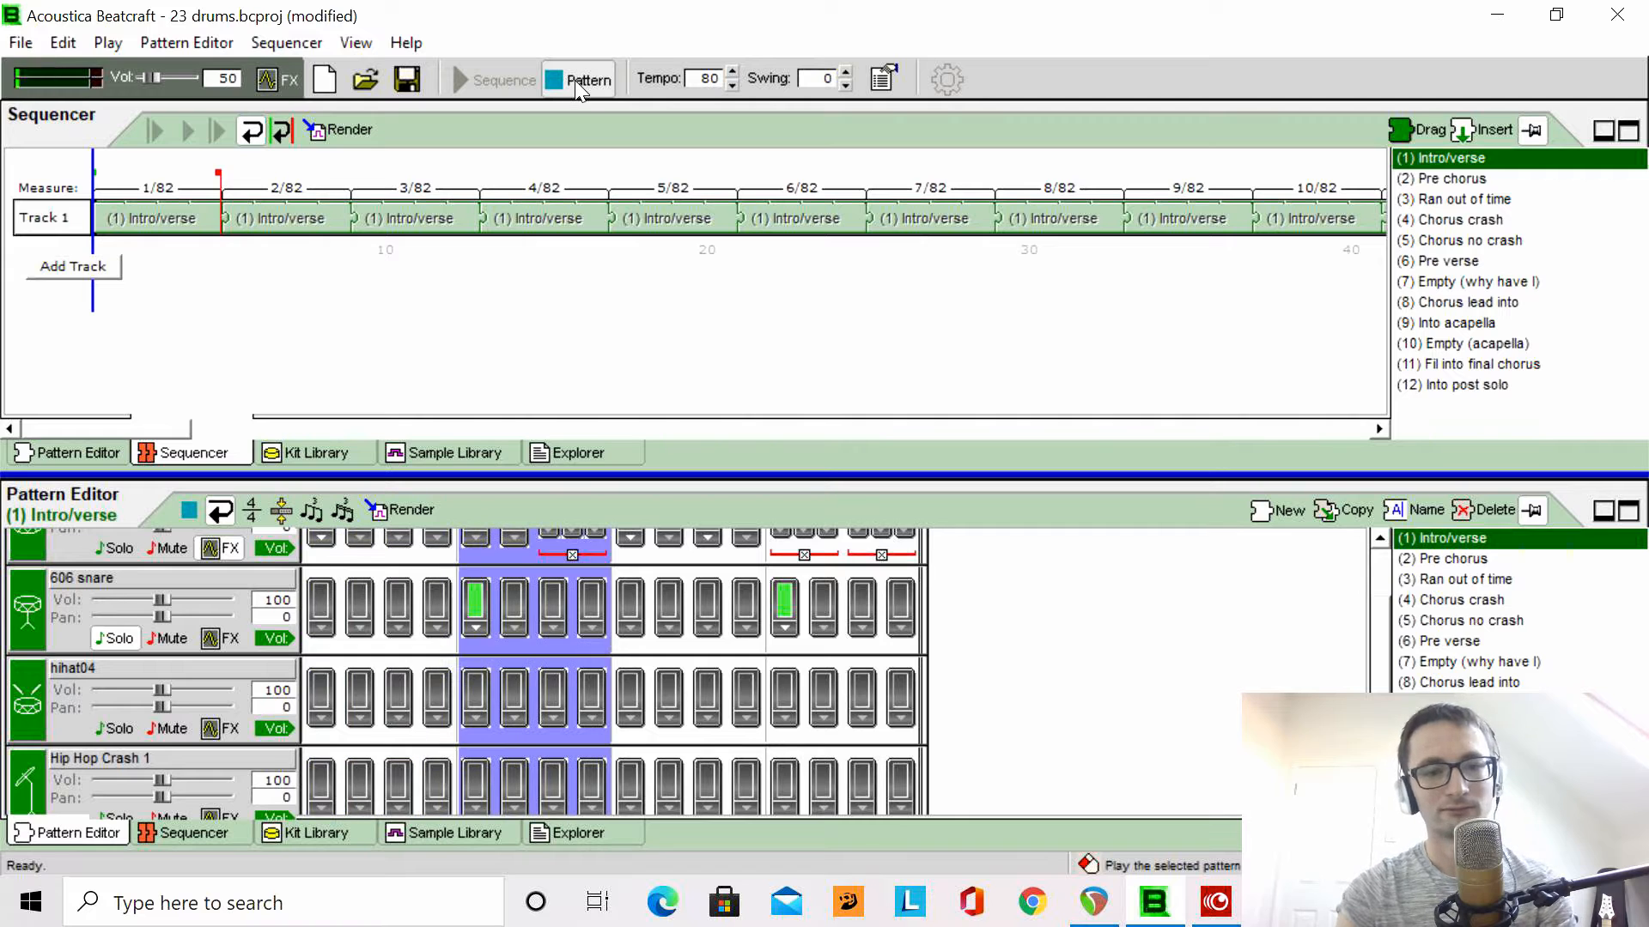
{"action": "left_click", "coordinate": [575, 80]}
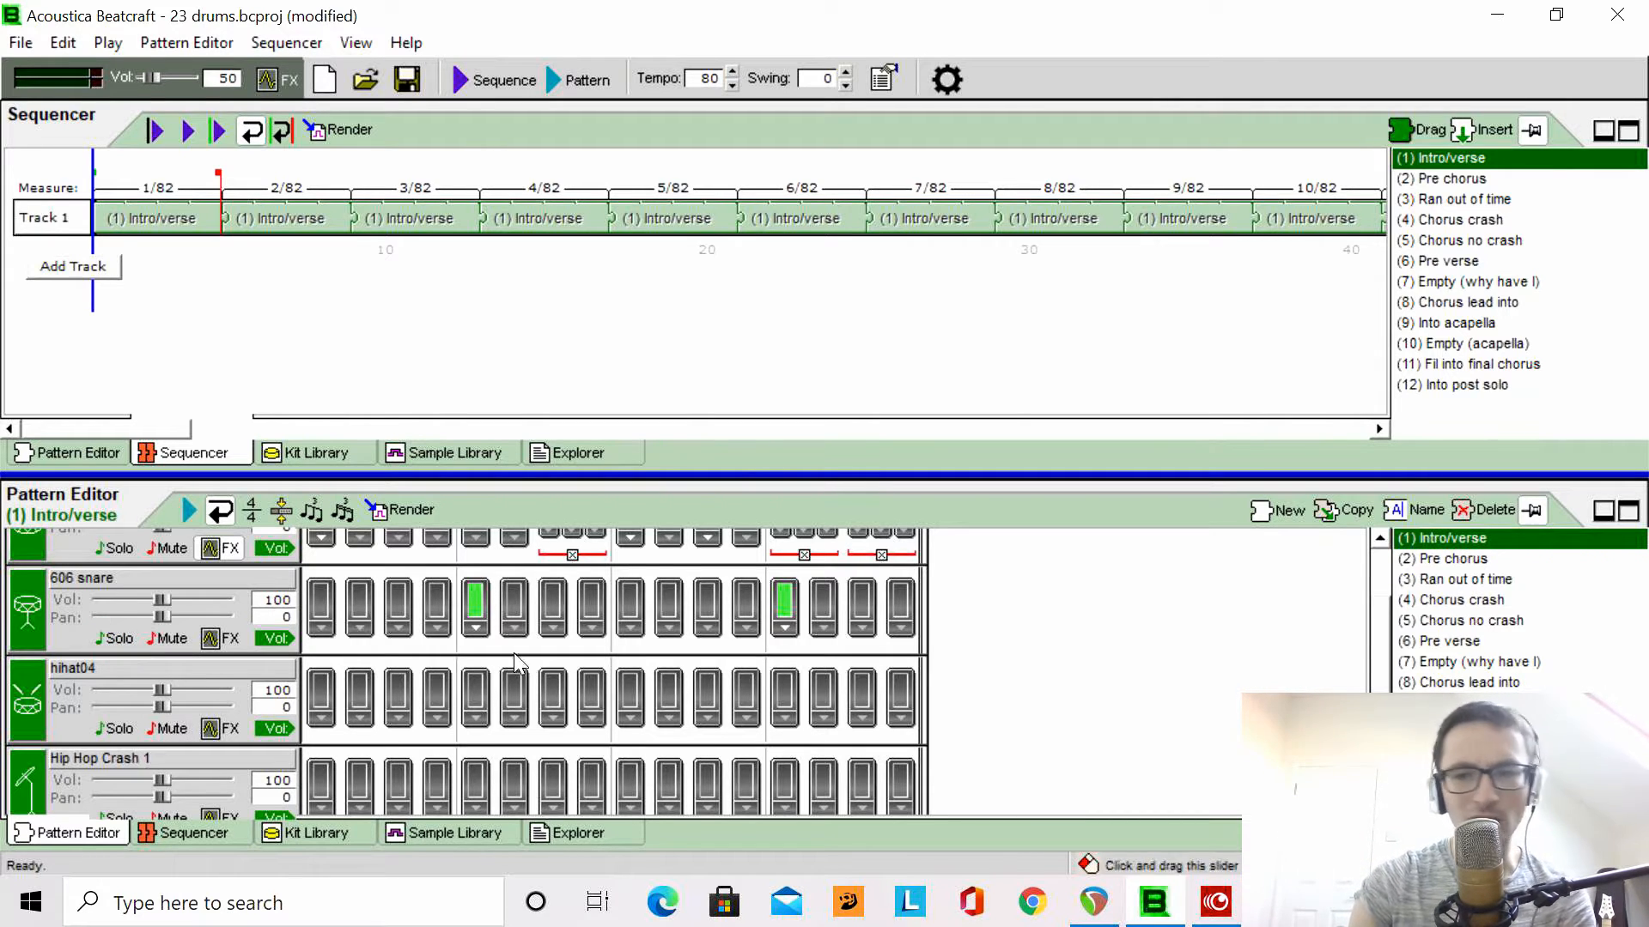
- Select the Pre chorus pattern and audition it with only the hihat04 track soloed
{"action": "left_click", "coordinate": [1476, 582]}
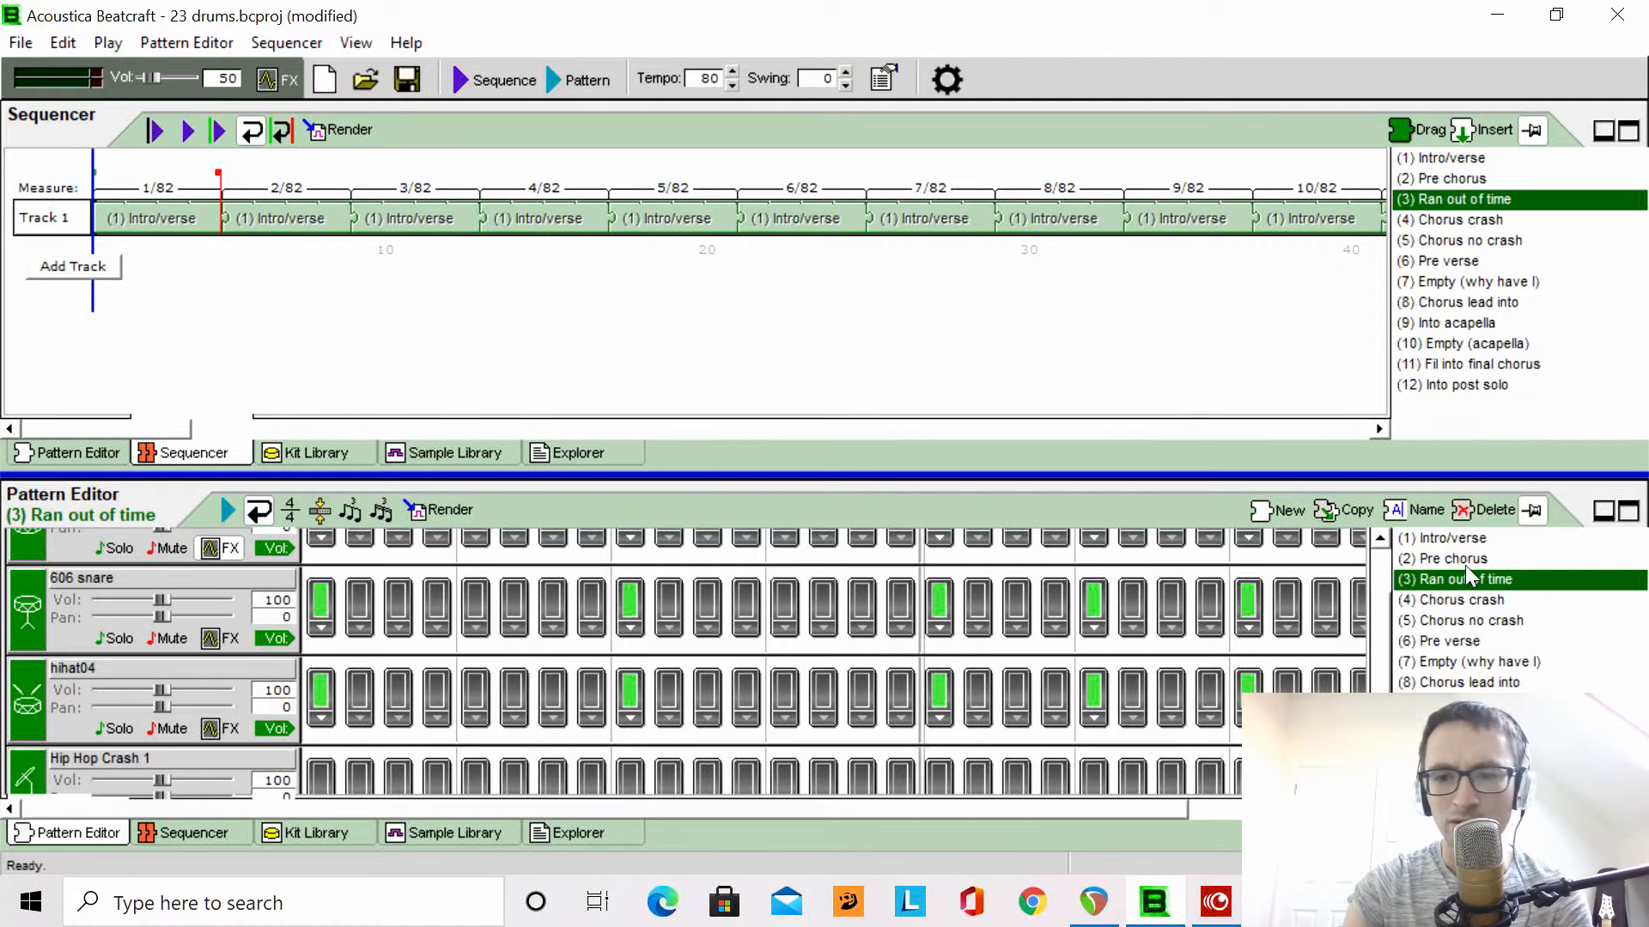
{"action": "left_click", "coordinate": [1465, 564]}
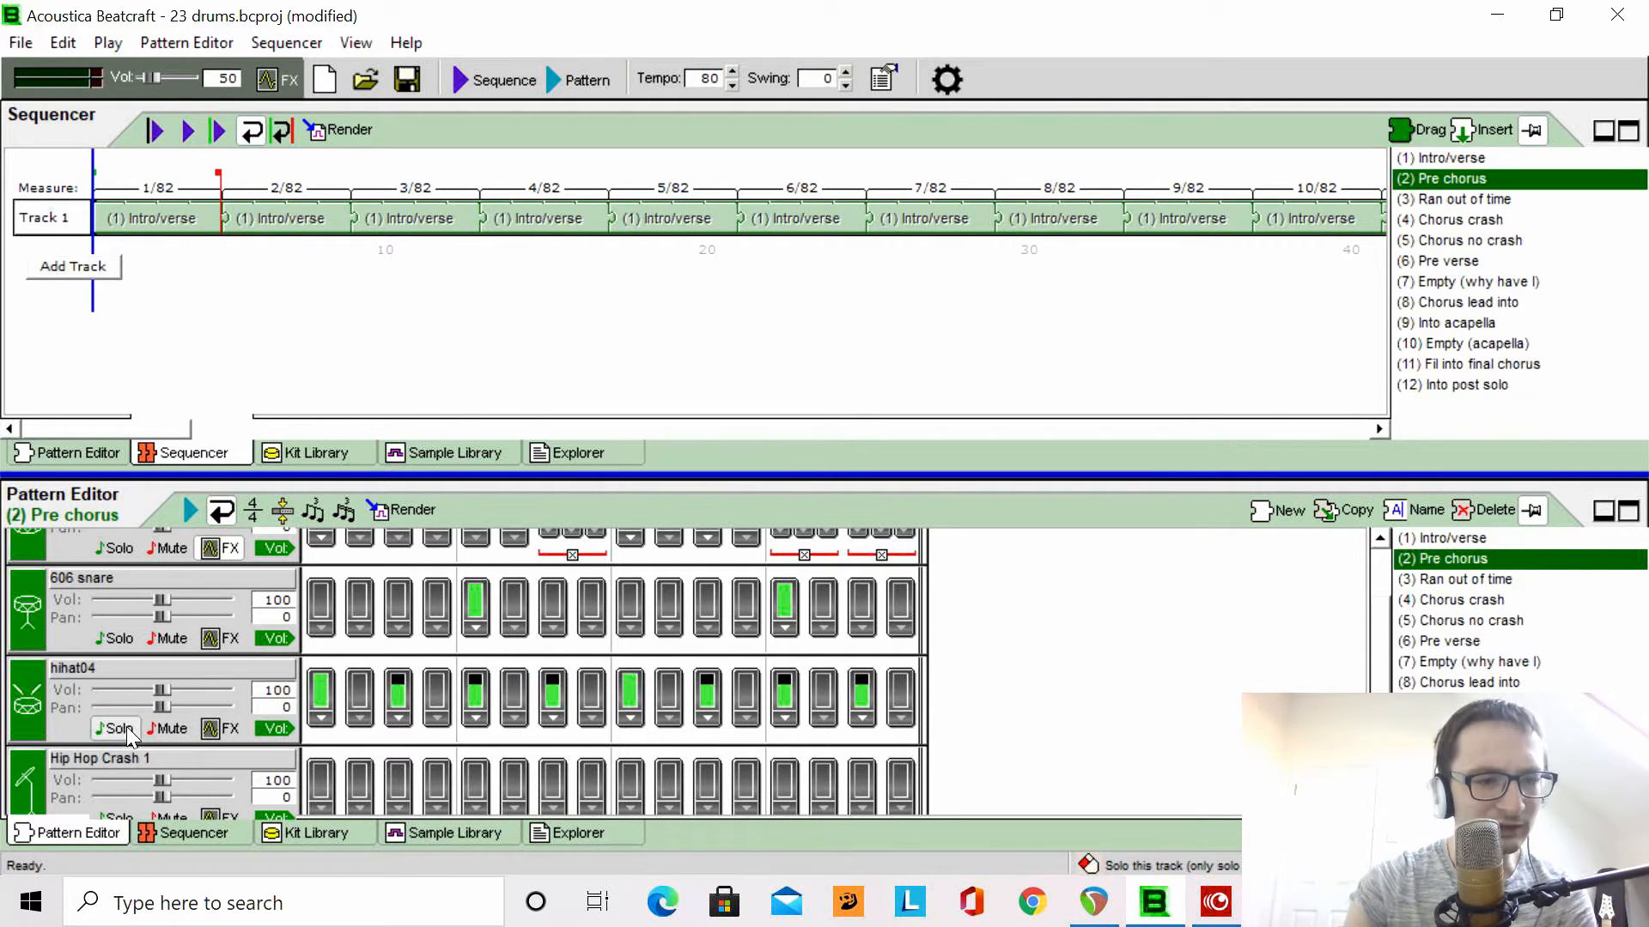
{"action": "left_click", "coordinate": [606, 80]}
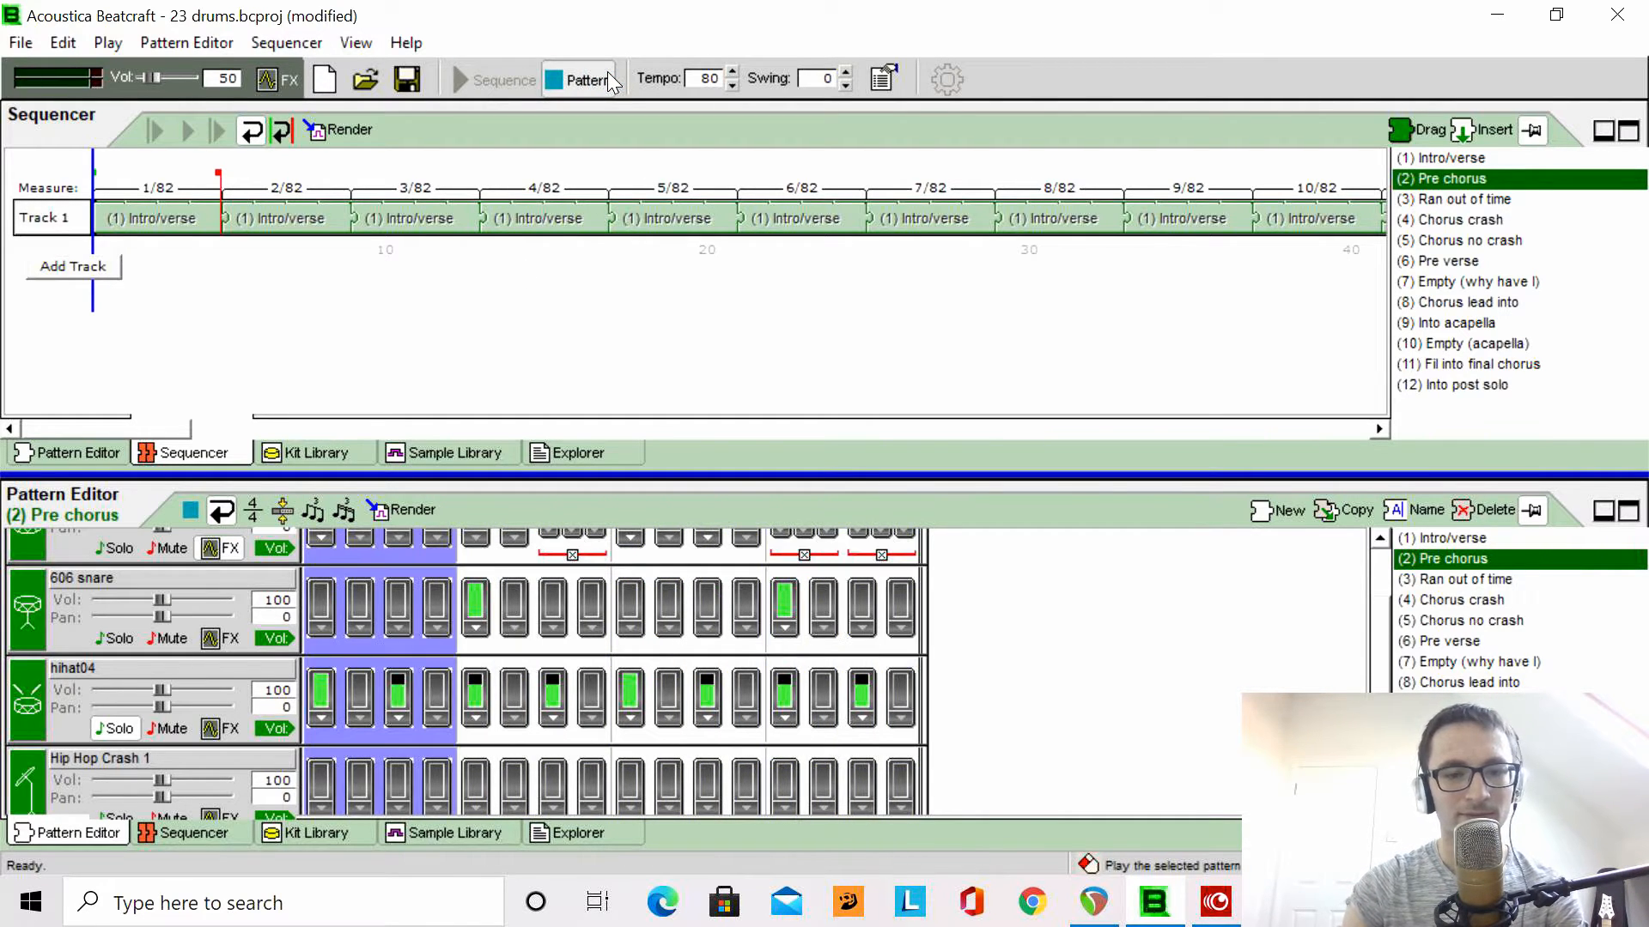
{"action": "left_click", "coordinate": [603, 82]}
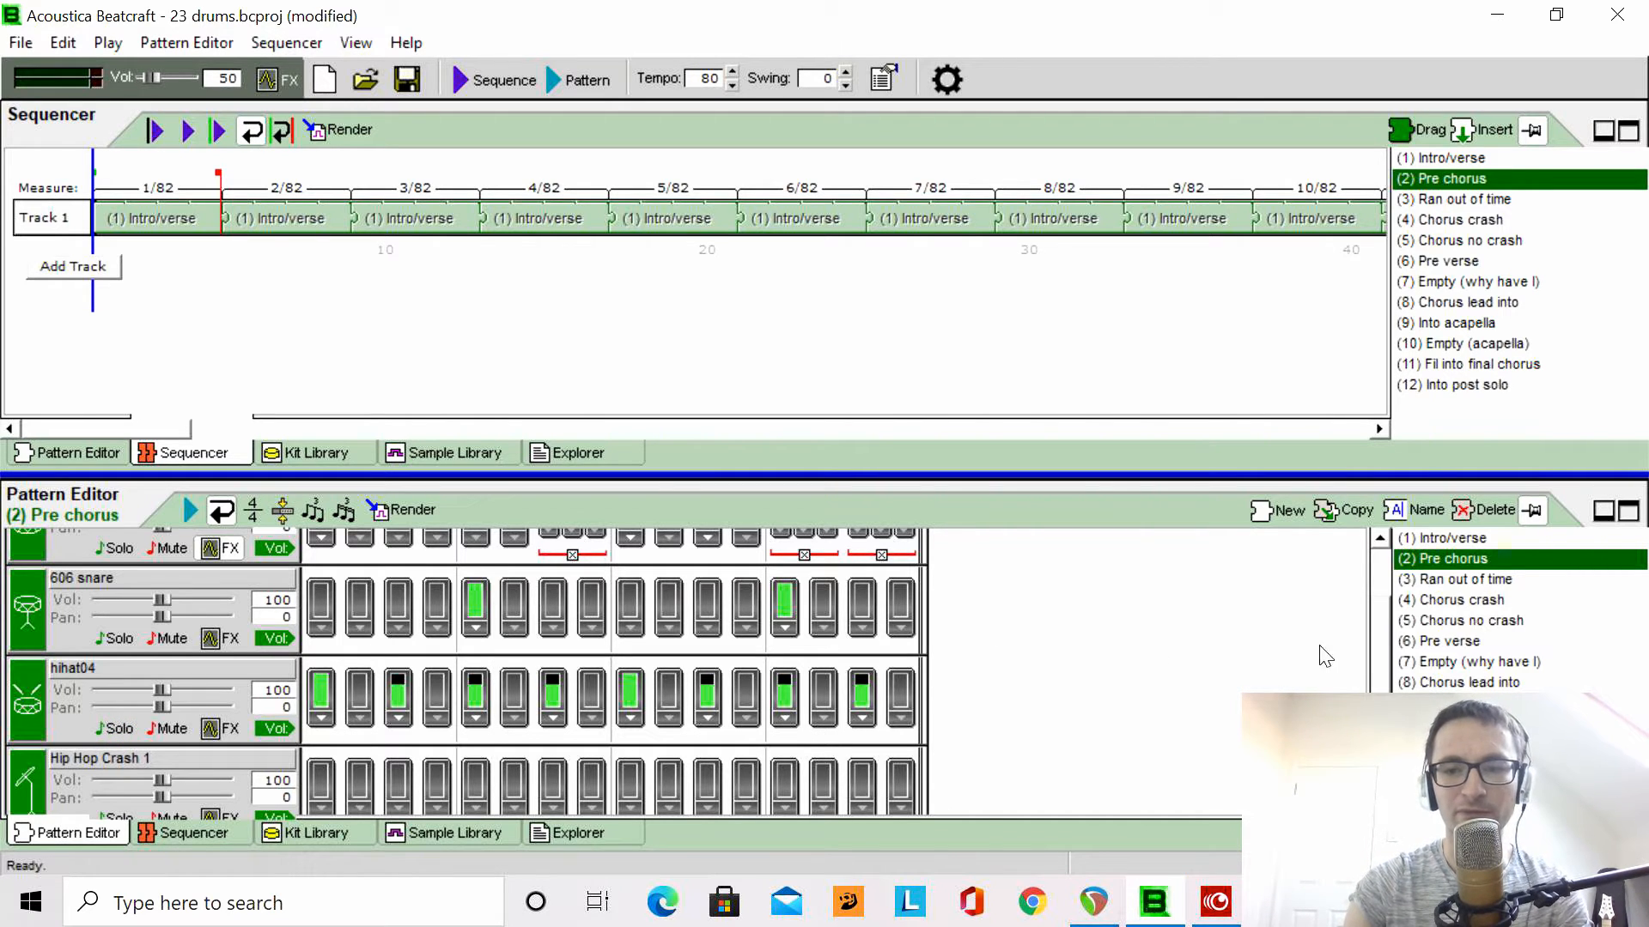
- Solo the Hip Hop Crash 1 track and audition the Chorus crash pattern
{"action": "left_click_drag", "start_coordinate": [1379, 664], "coordinate": [1381, 733]}
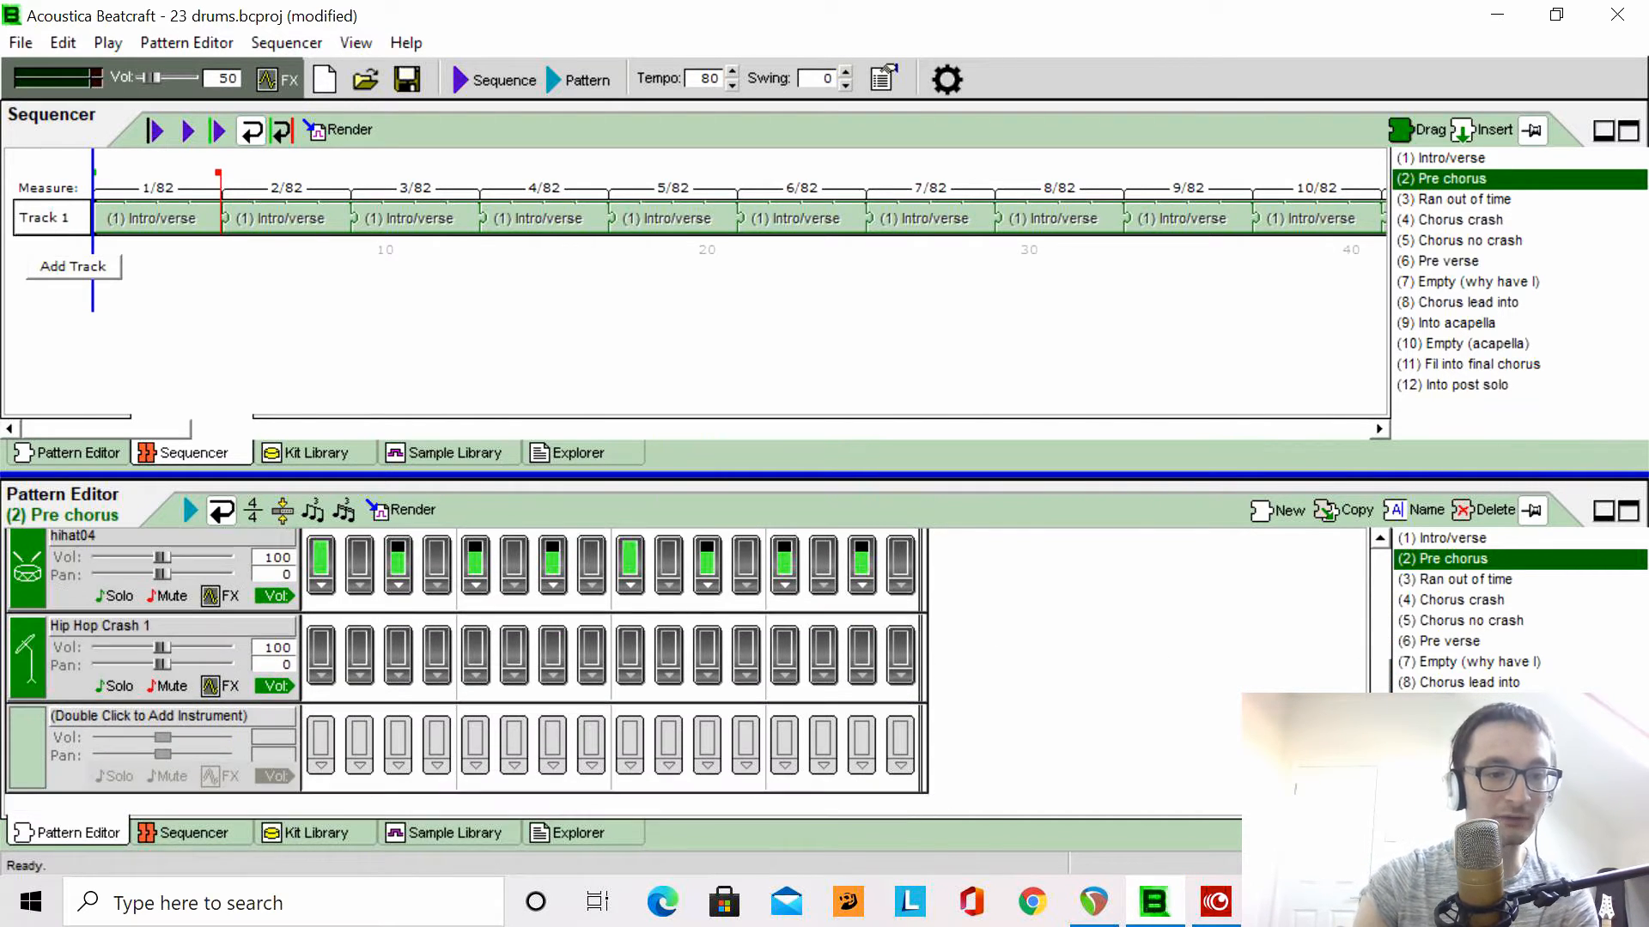
{"action": "left_click", "coordinate": [112, 686]}
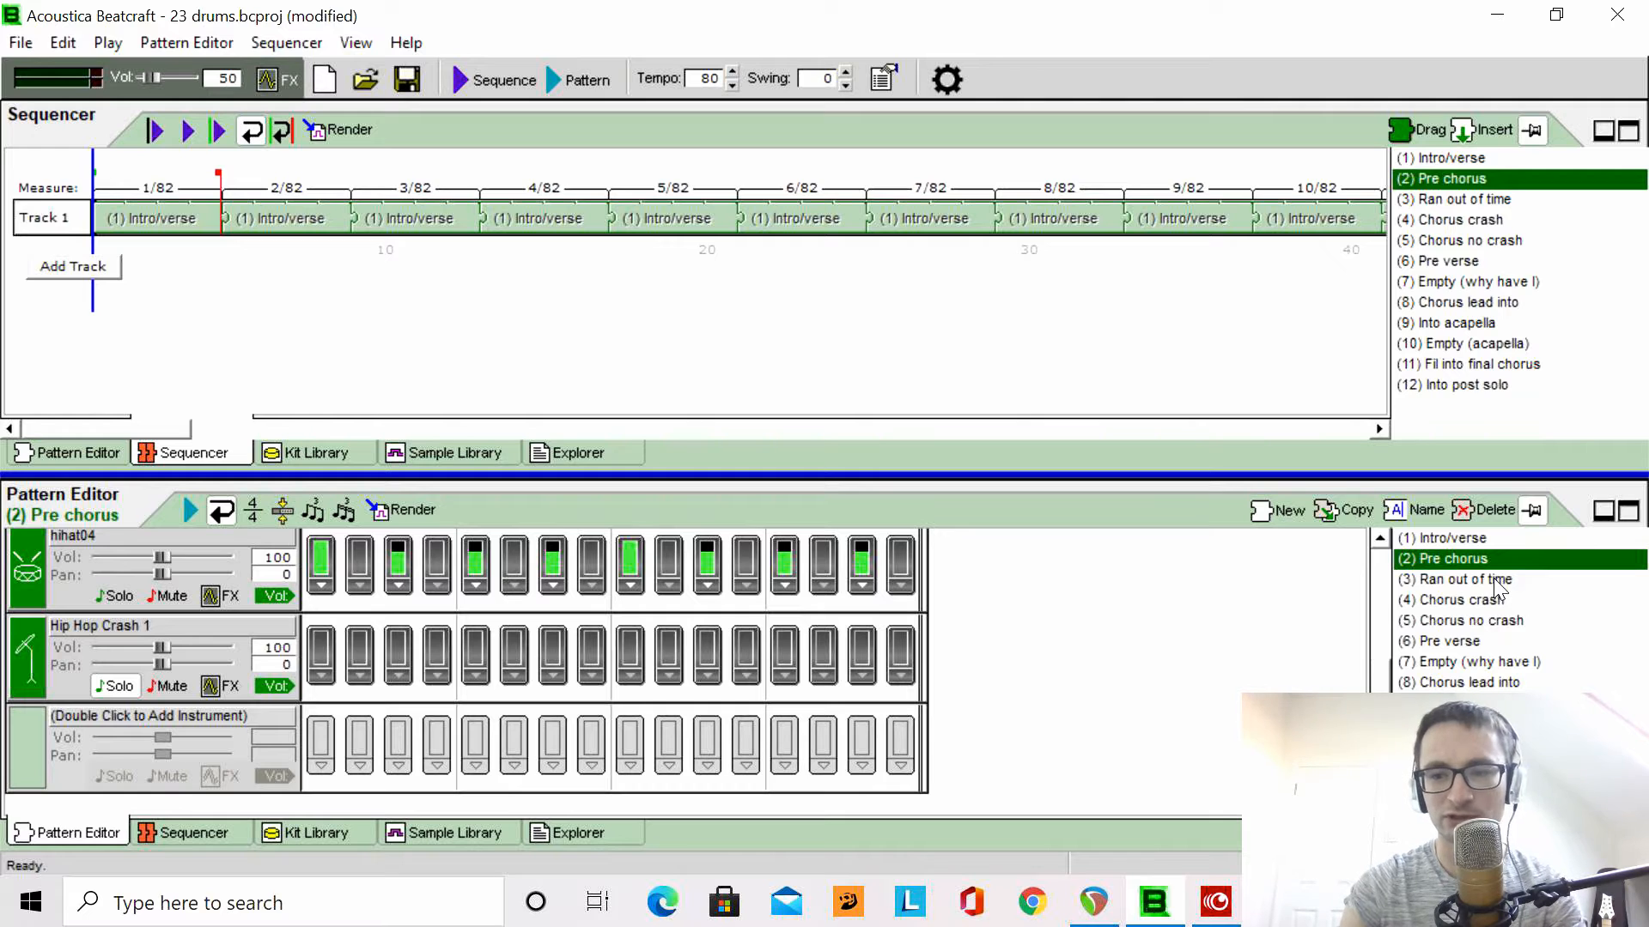
{"action": "left_click", "coordinate": [1458, 599]}
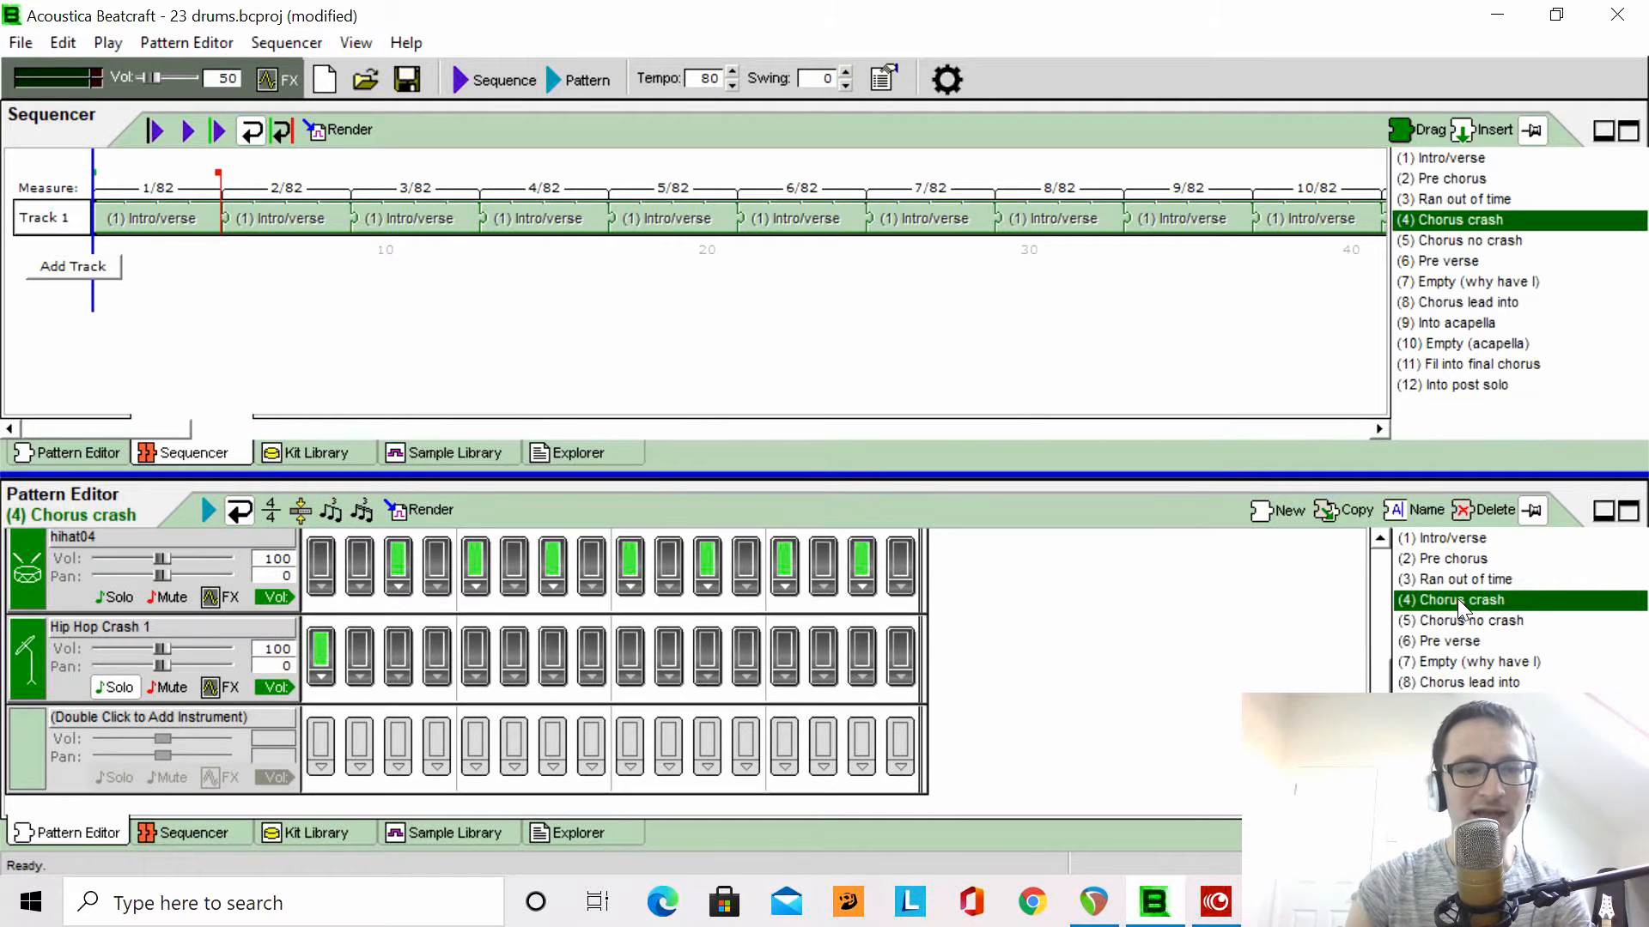
{"action": "left_click", "coordinate": [581, 86]}
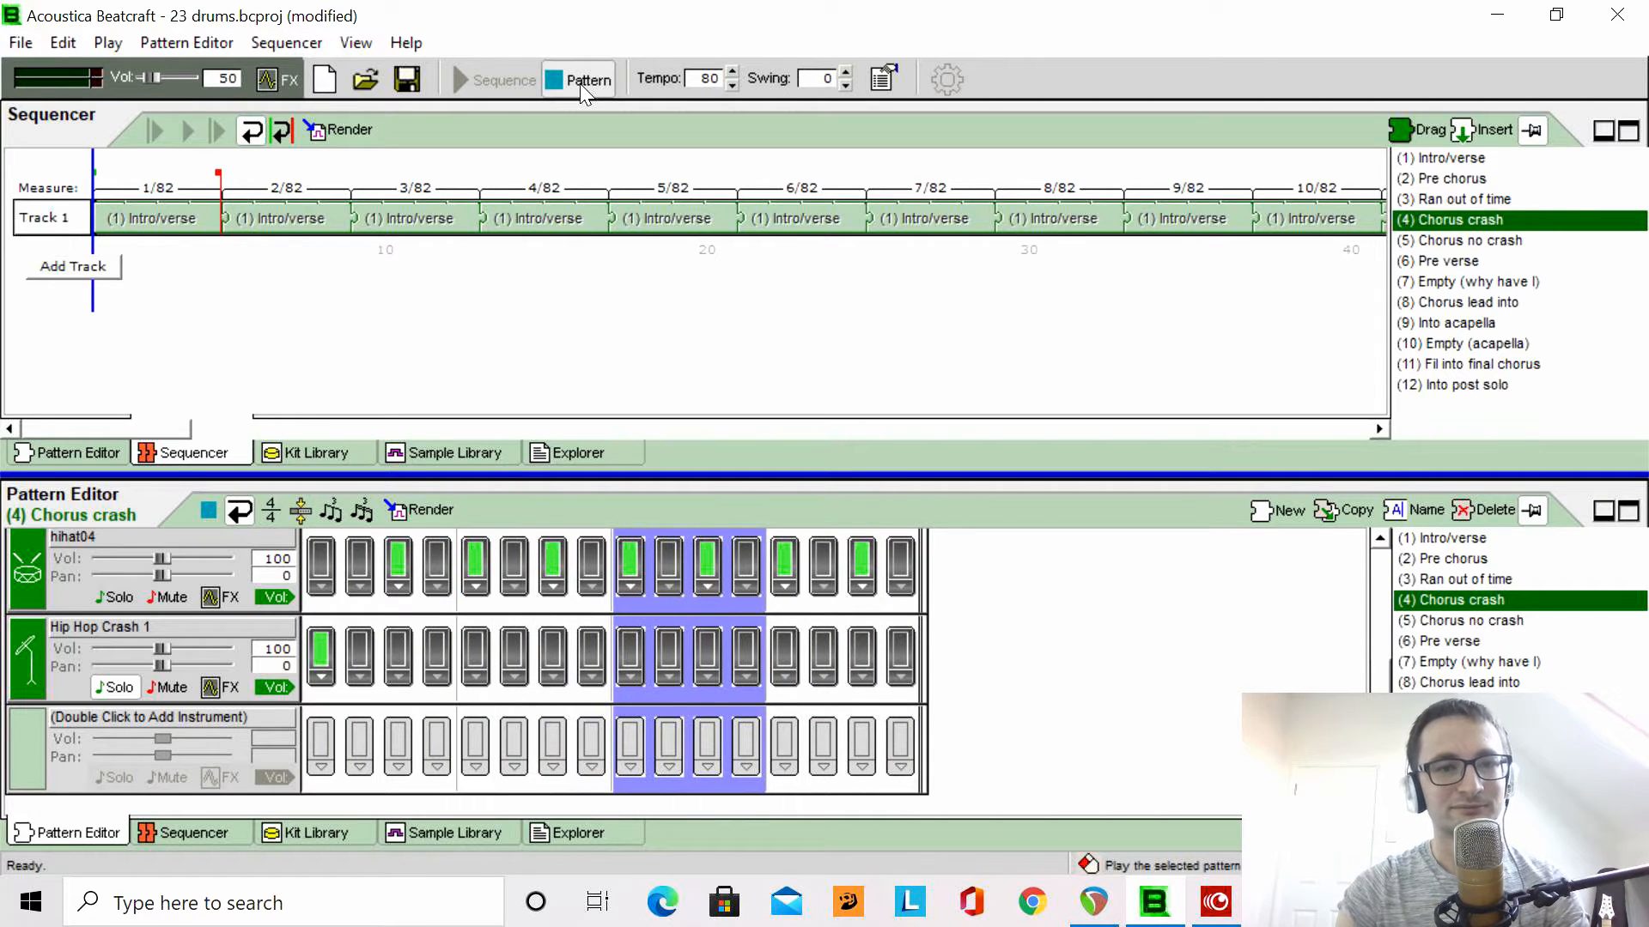
{"action": "left_click", "coordinate": [581, 86]}
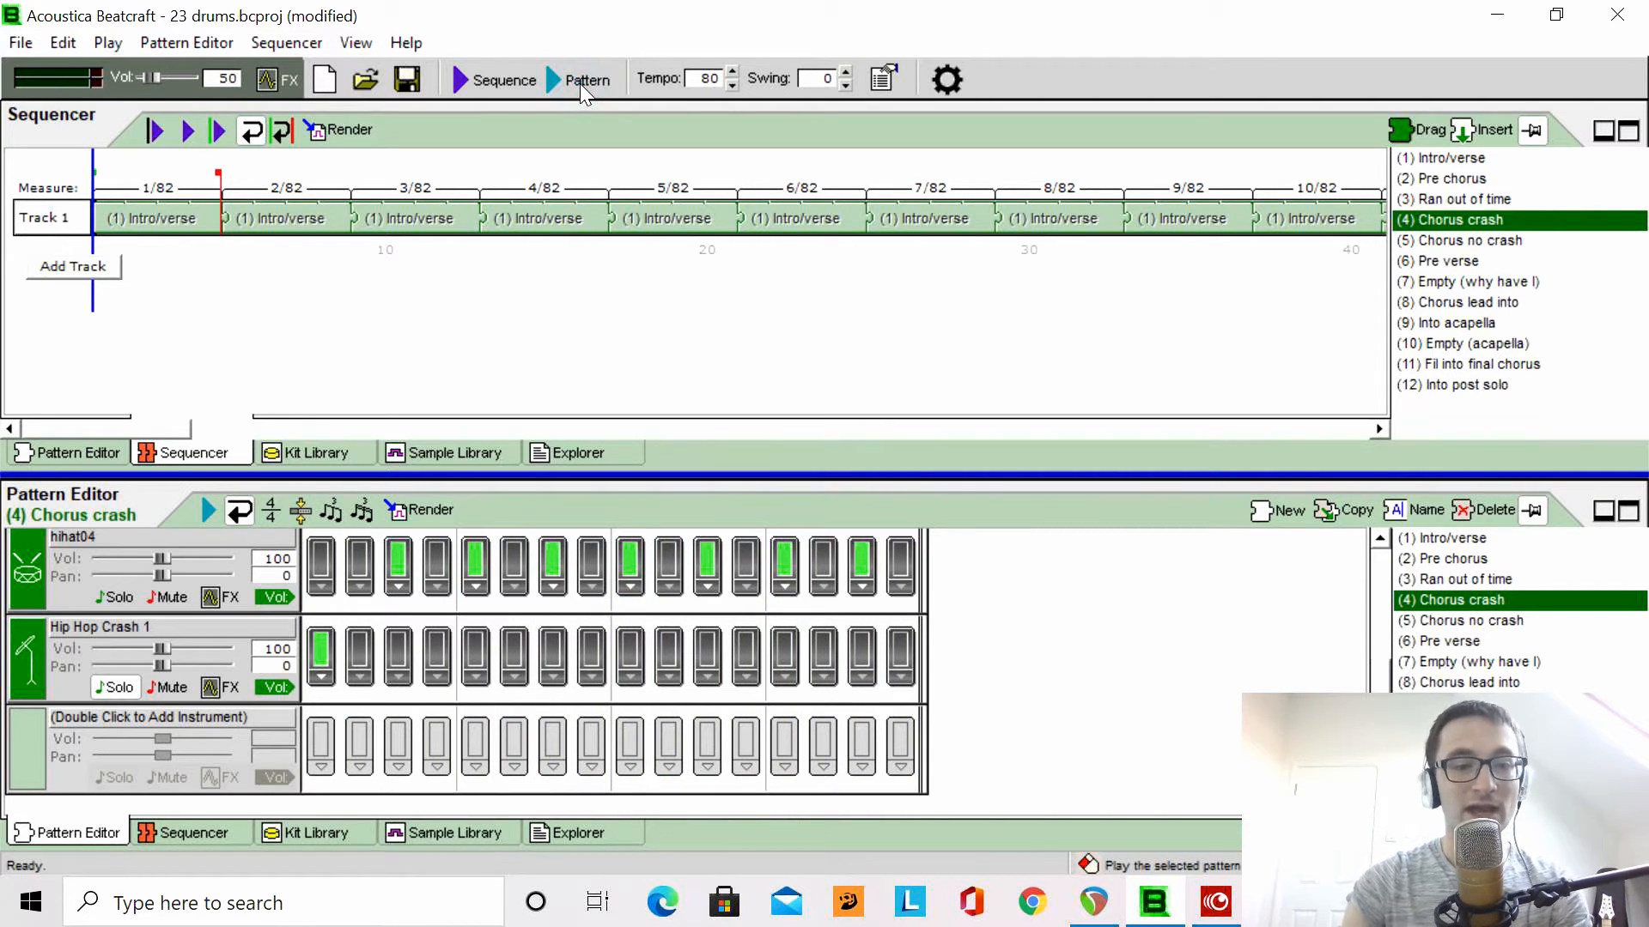
{"action": "scroll", "coordinate": [1384, 660], "scroll_direction": "up", "scroll_amount": 1}
{"action": "scroll", "coordinate": [1384, 660], "scroll_direction": "up", "scroll_amount": 3}
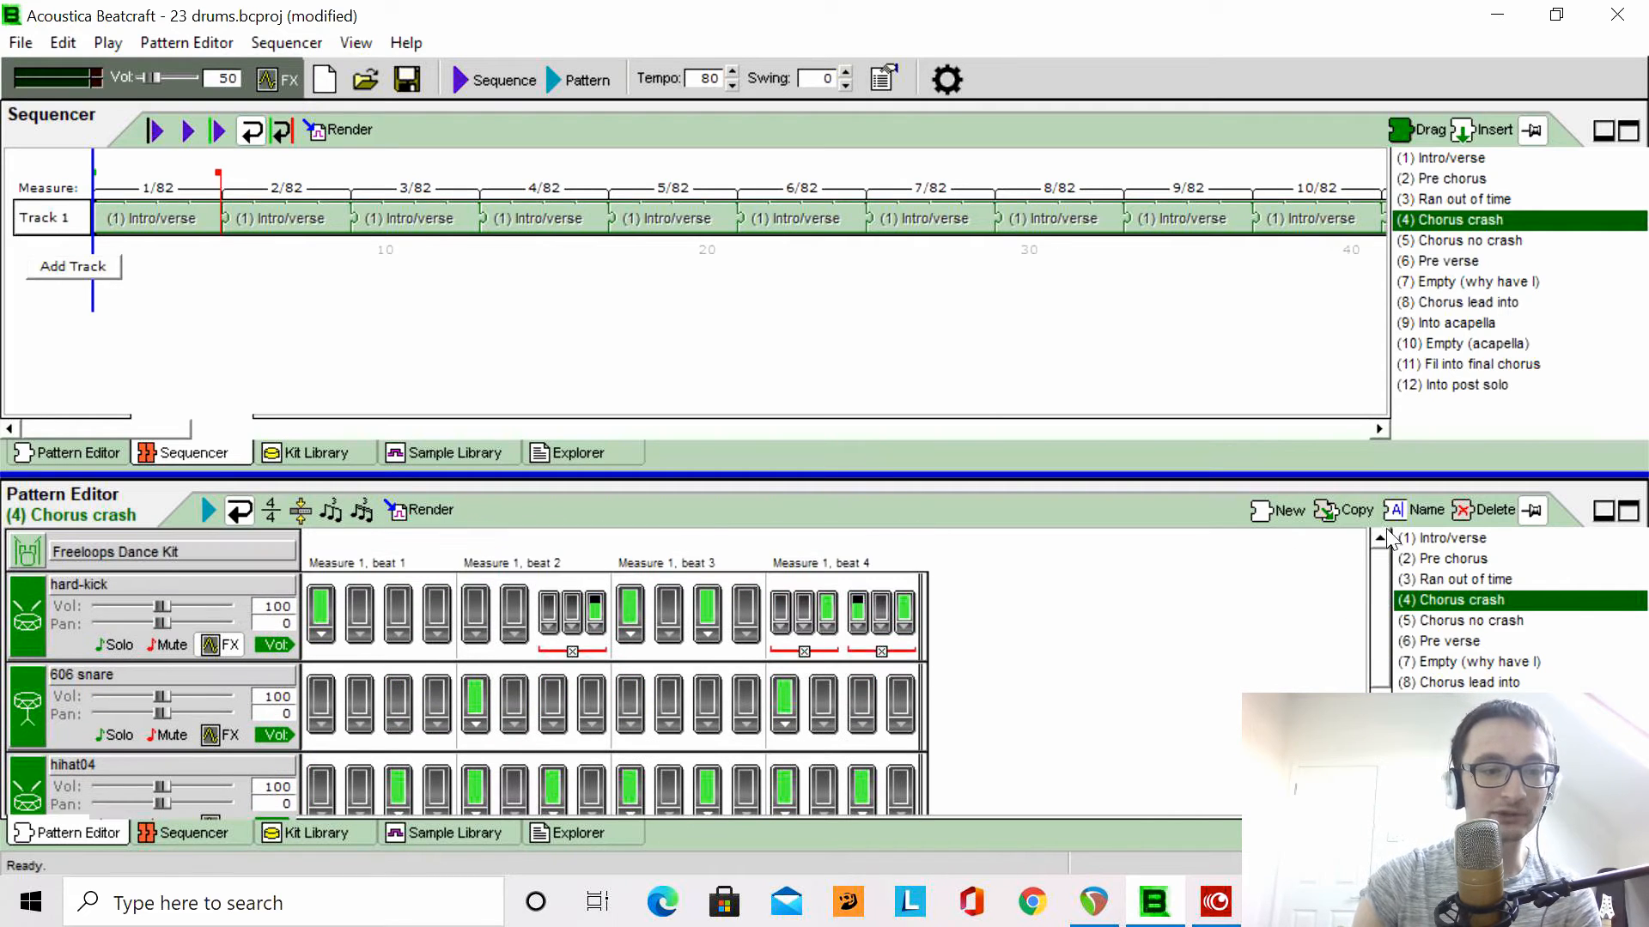
{"action": "scroll", "coordinate": [1384, 660], "scroll_direction": "down", "scroll_amount": 4}
{"action": "scroll", "coordinate": [1384, 687], "scroll_direction": "down", "scroll_amount": 1}
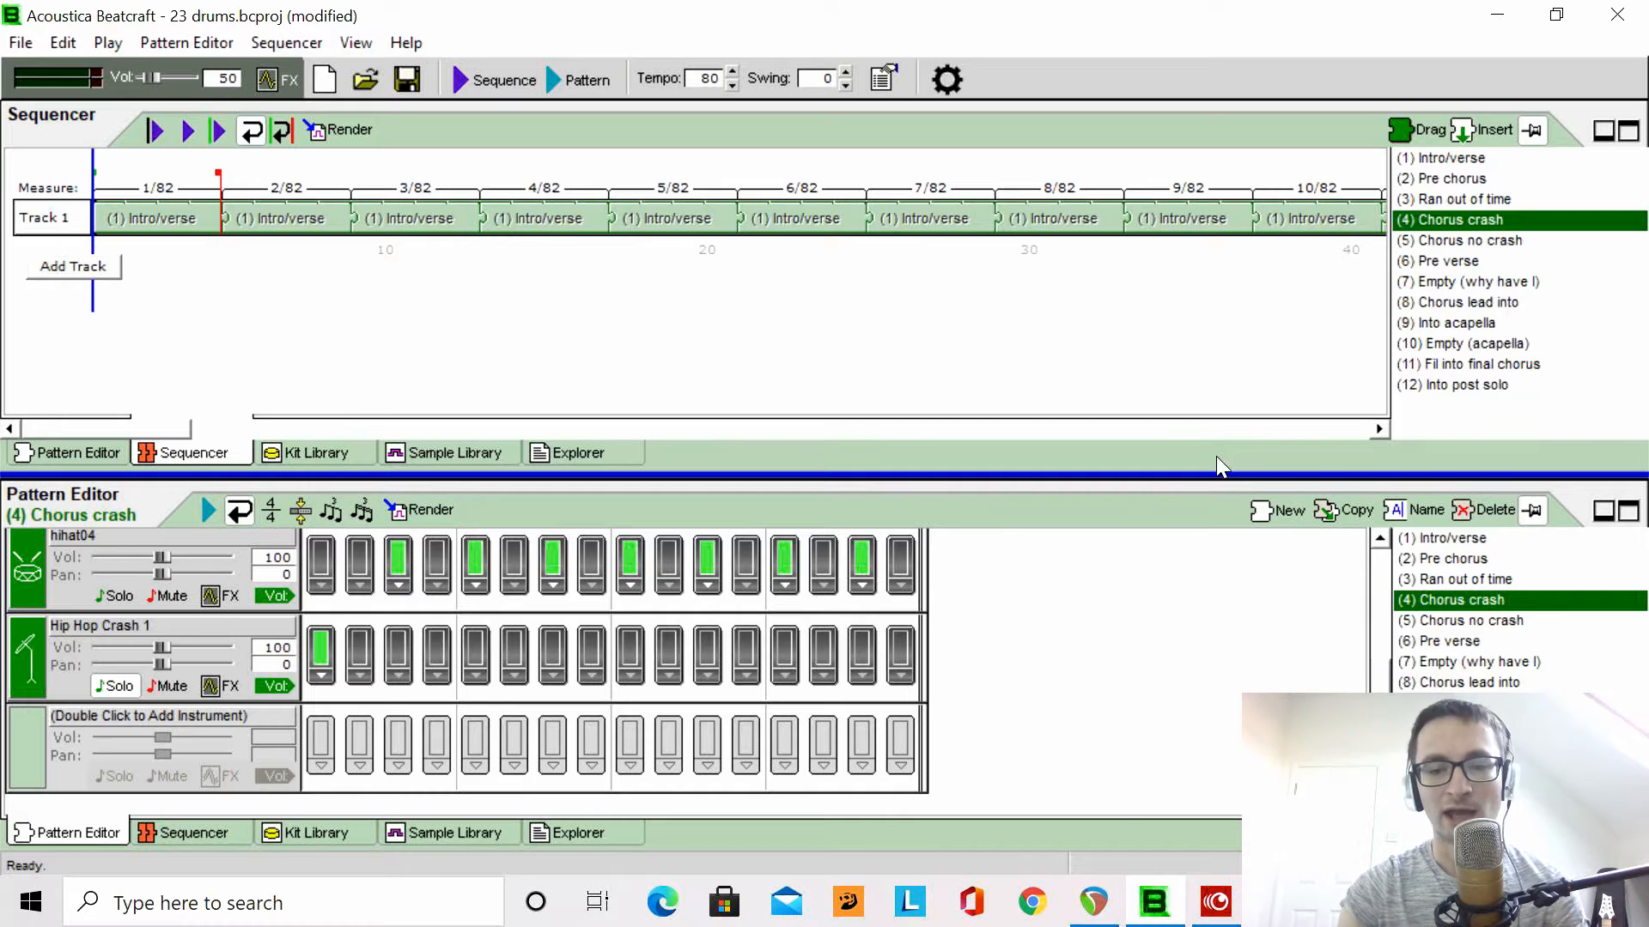
- Switch to the 23 project in REAPER and examine the Kick, Snare, Hi hat and Crash audio tracks from the song's start
{"action": "mouse_move", "coordinate": [1094, 902]}
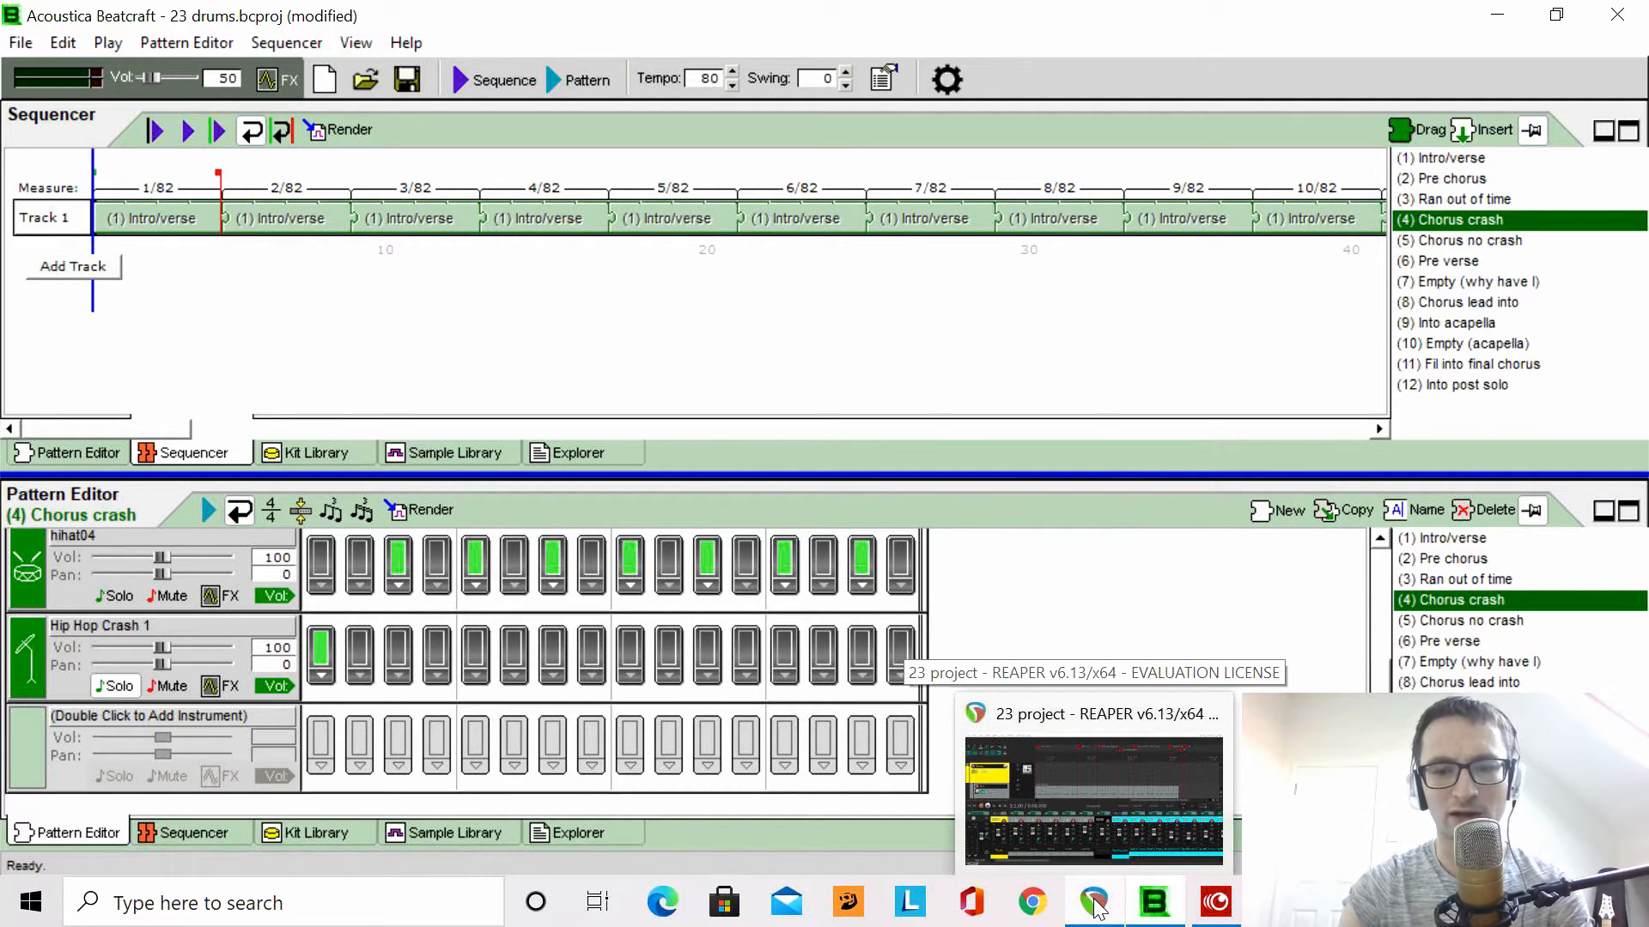
{"action": "left_click", "coordinate": [1094, 904]}
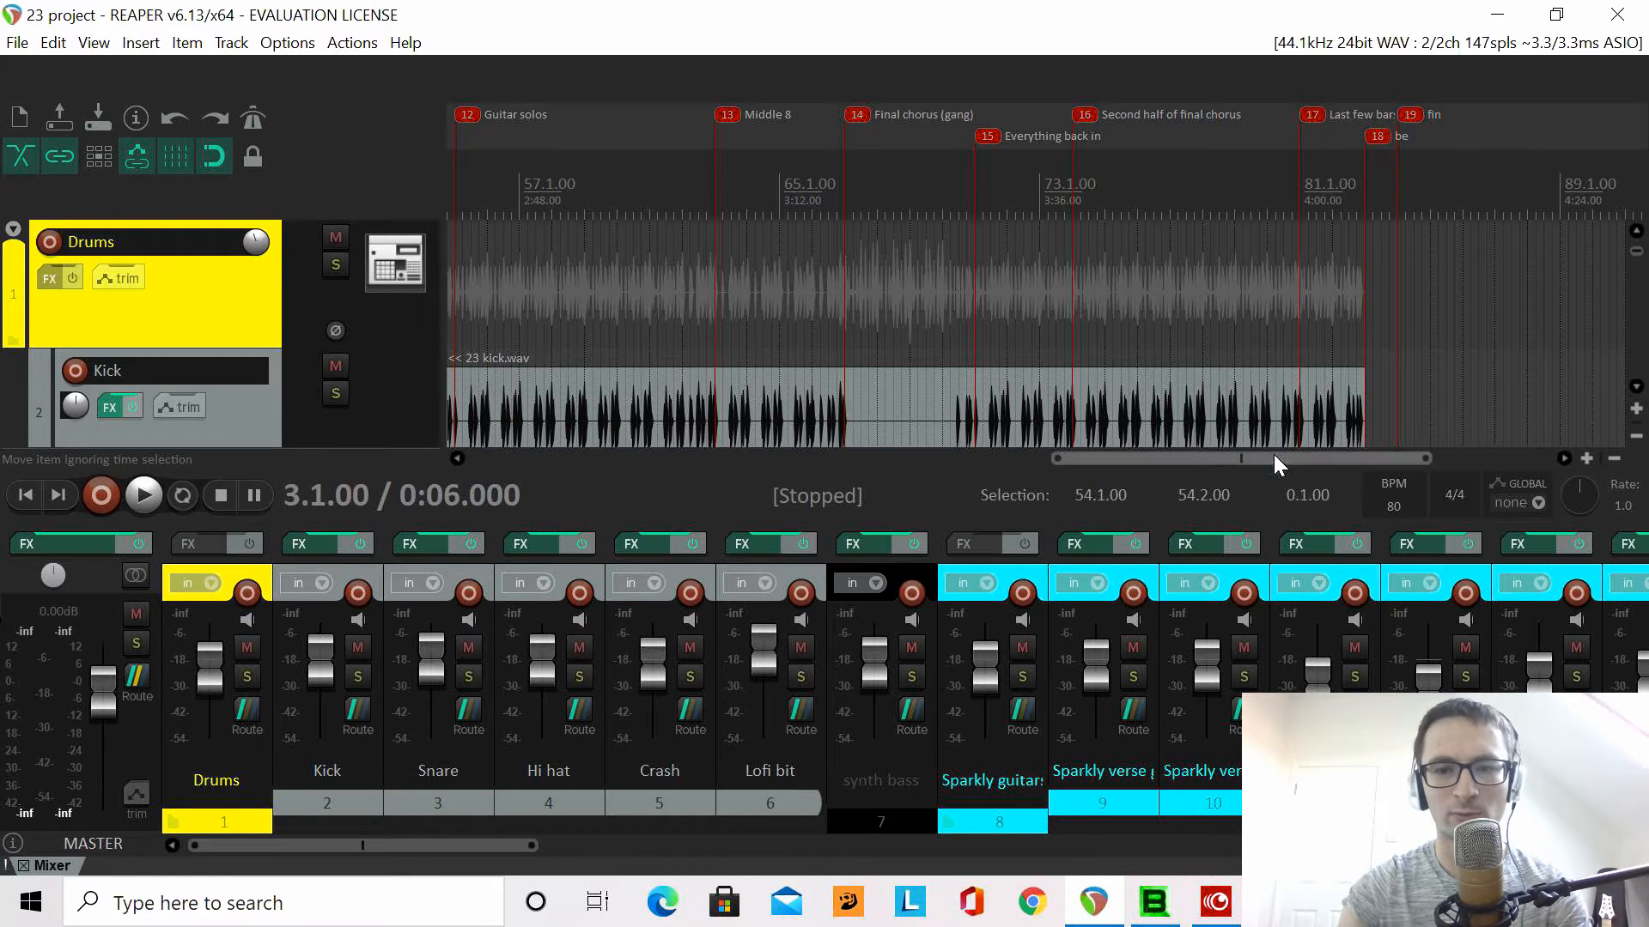
{"action": "left_click_drag", "start_coordinate": [1275, 464], "coordinate": [651, 452]}
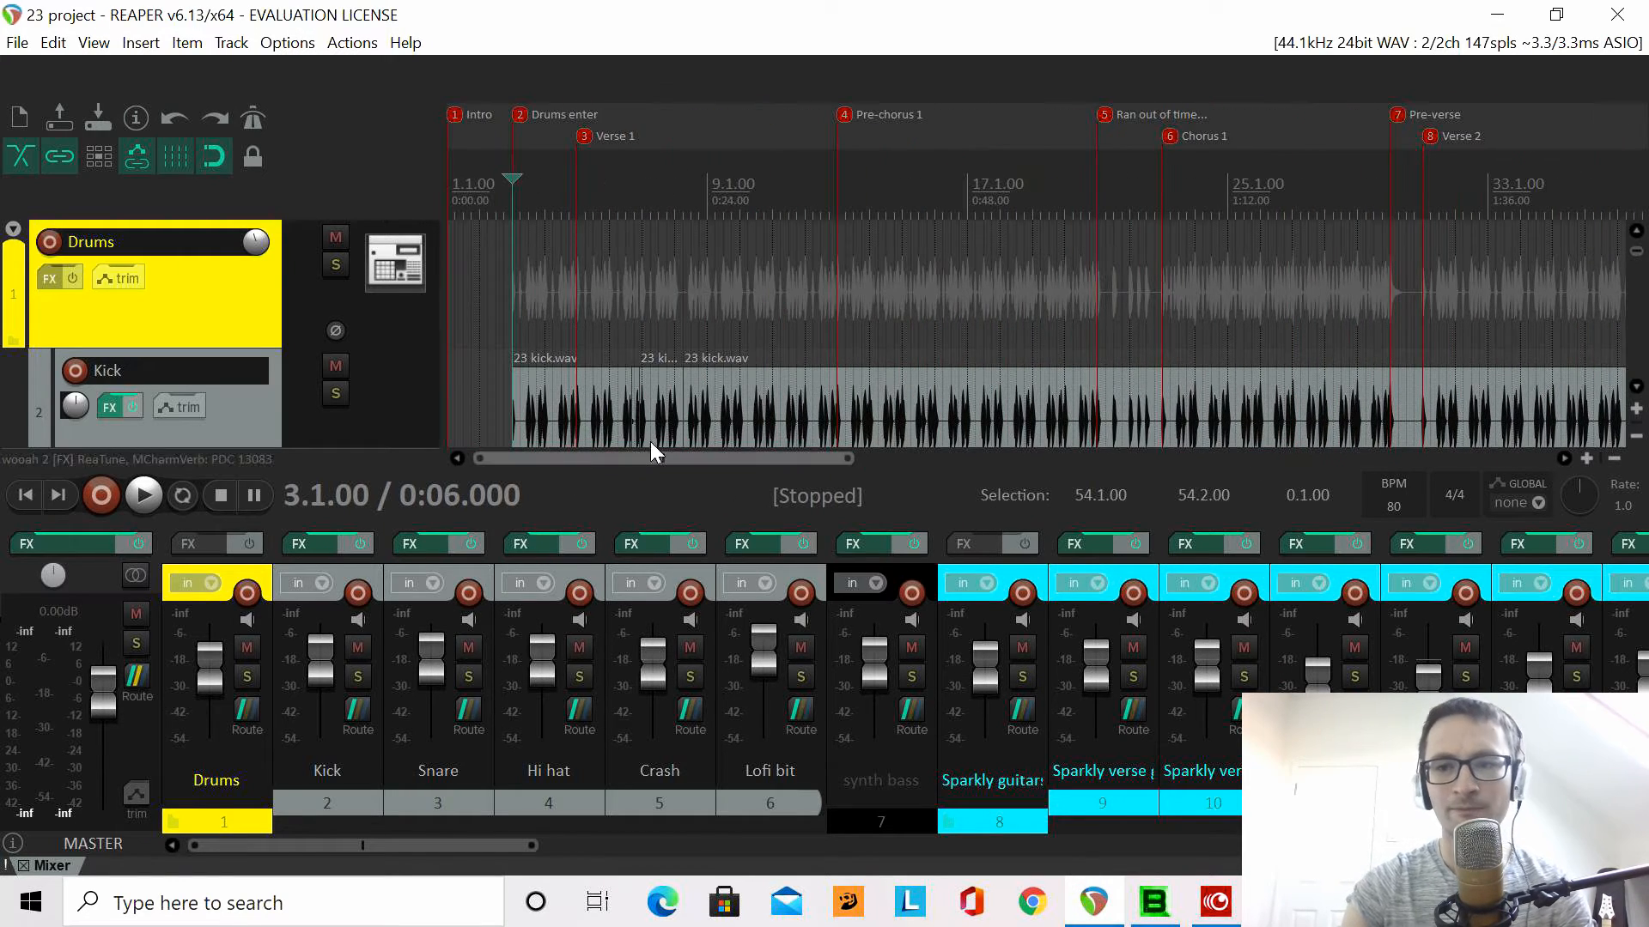
{"action": "scroll", "coordinate": [1631, 395], "scroll_direction": "down", "scroll_amount": 2}
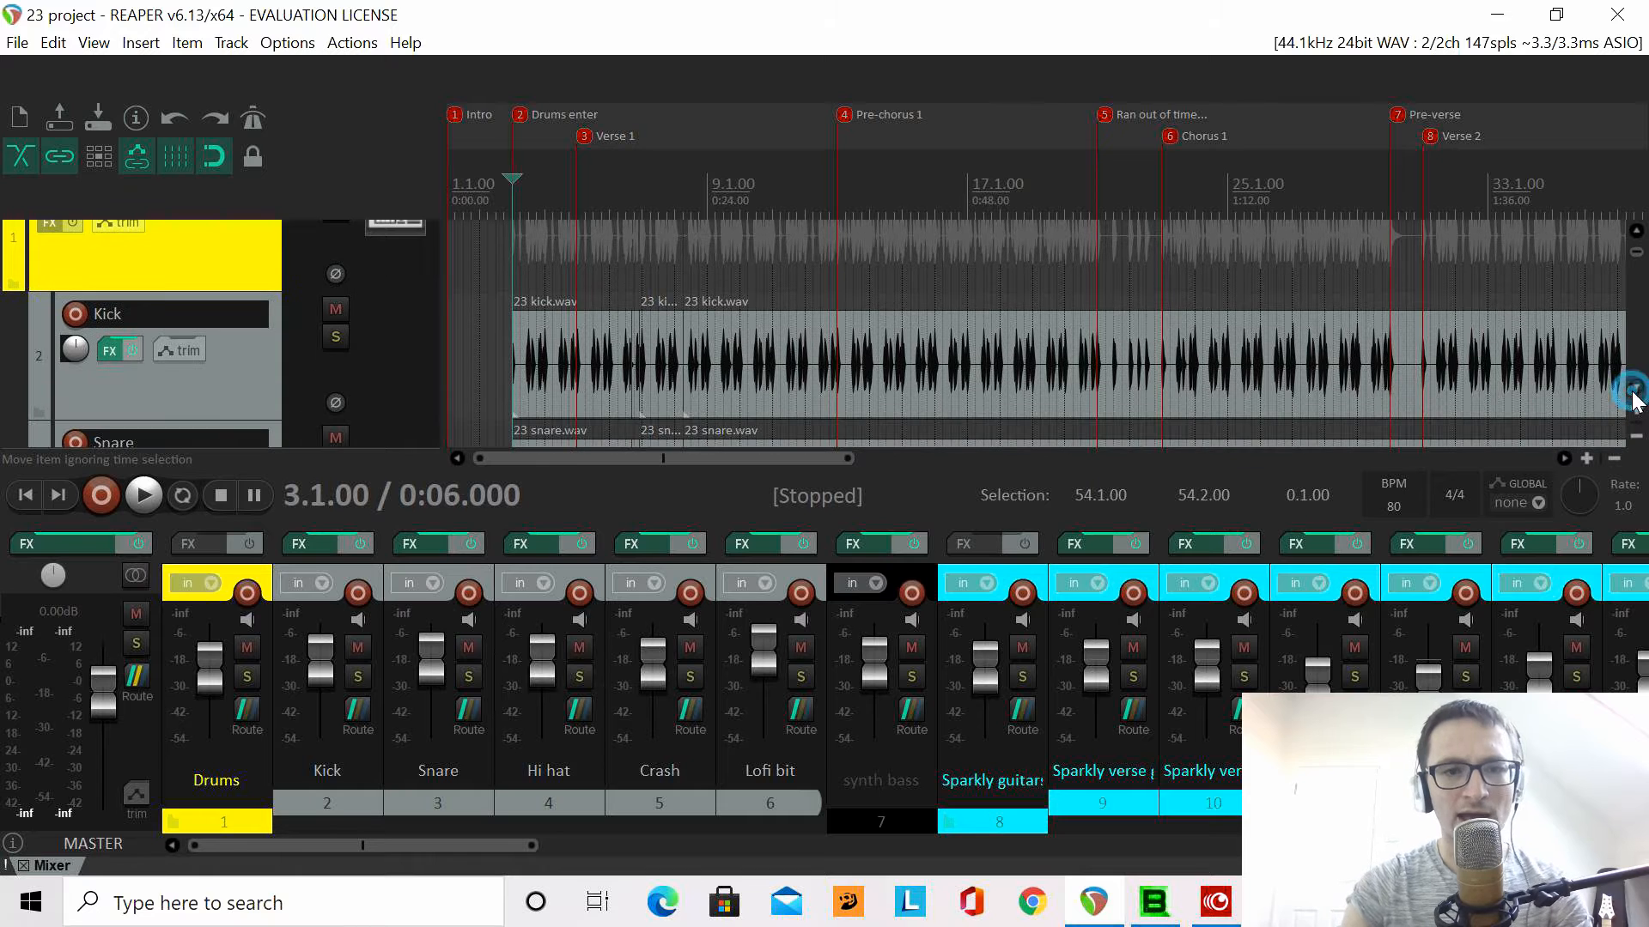
{"action": "scroll", "coordinate": [1631, 391], "scroll_direction": "down", "scroll_amount": 2}
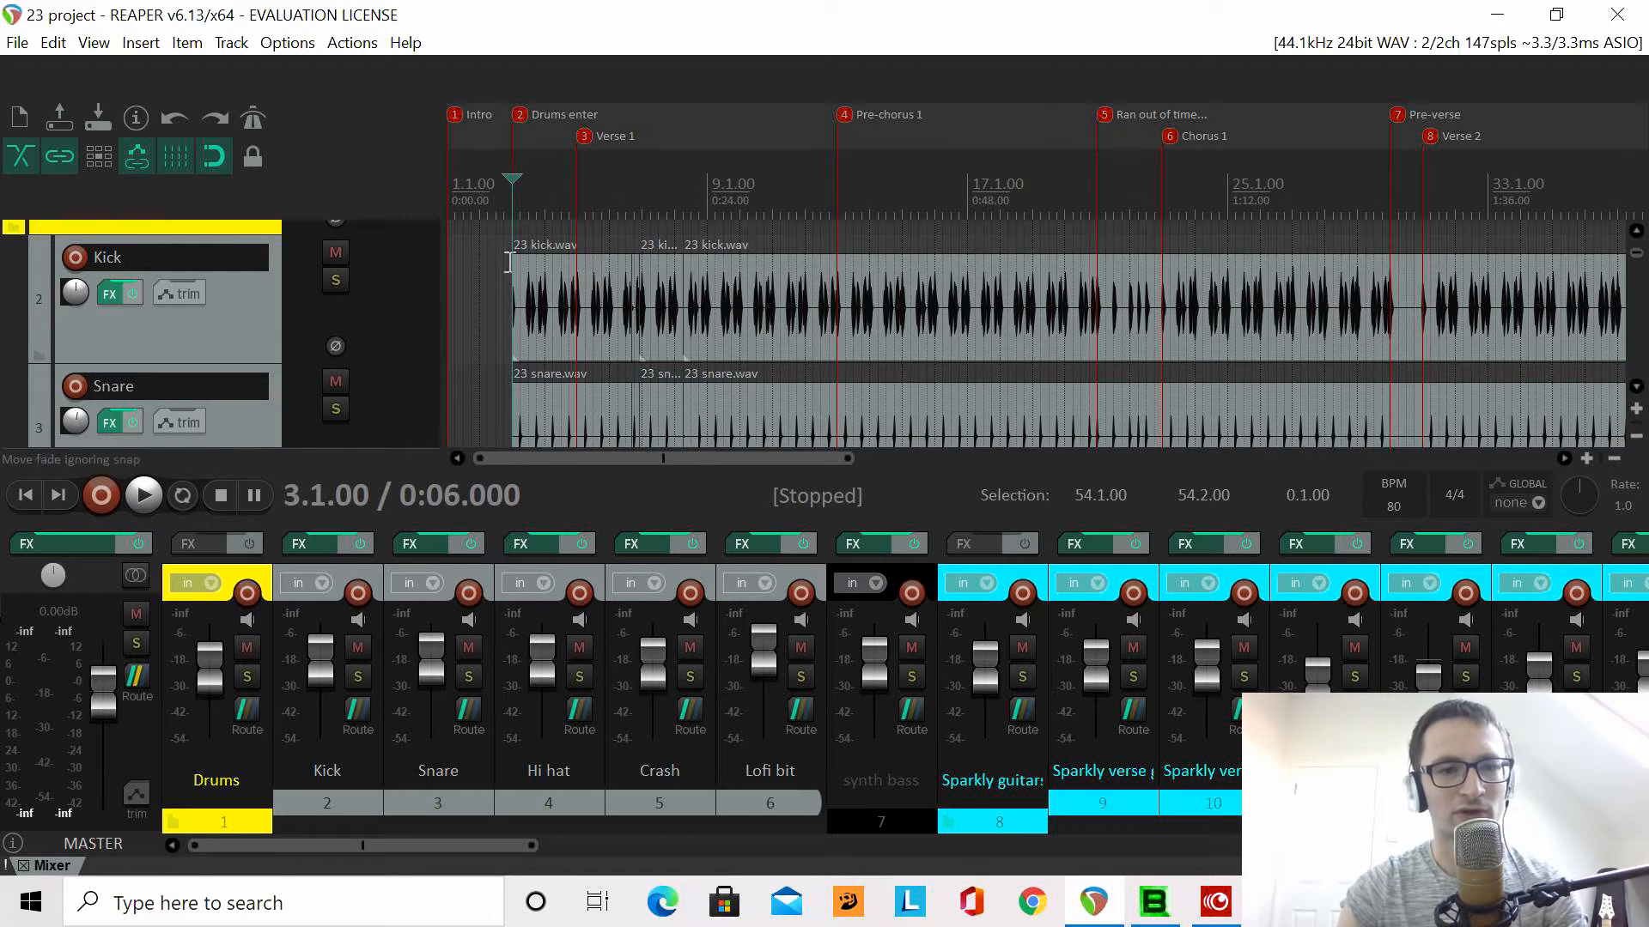
{"action": "scroll", "coordinate": [1632, 393], "scroll_direction": "down", "scroll_amount": 5}
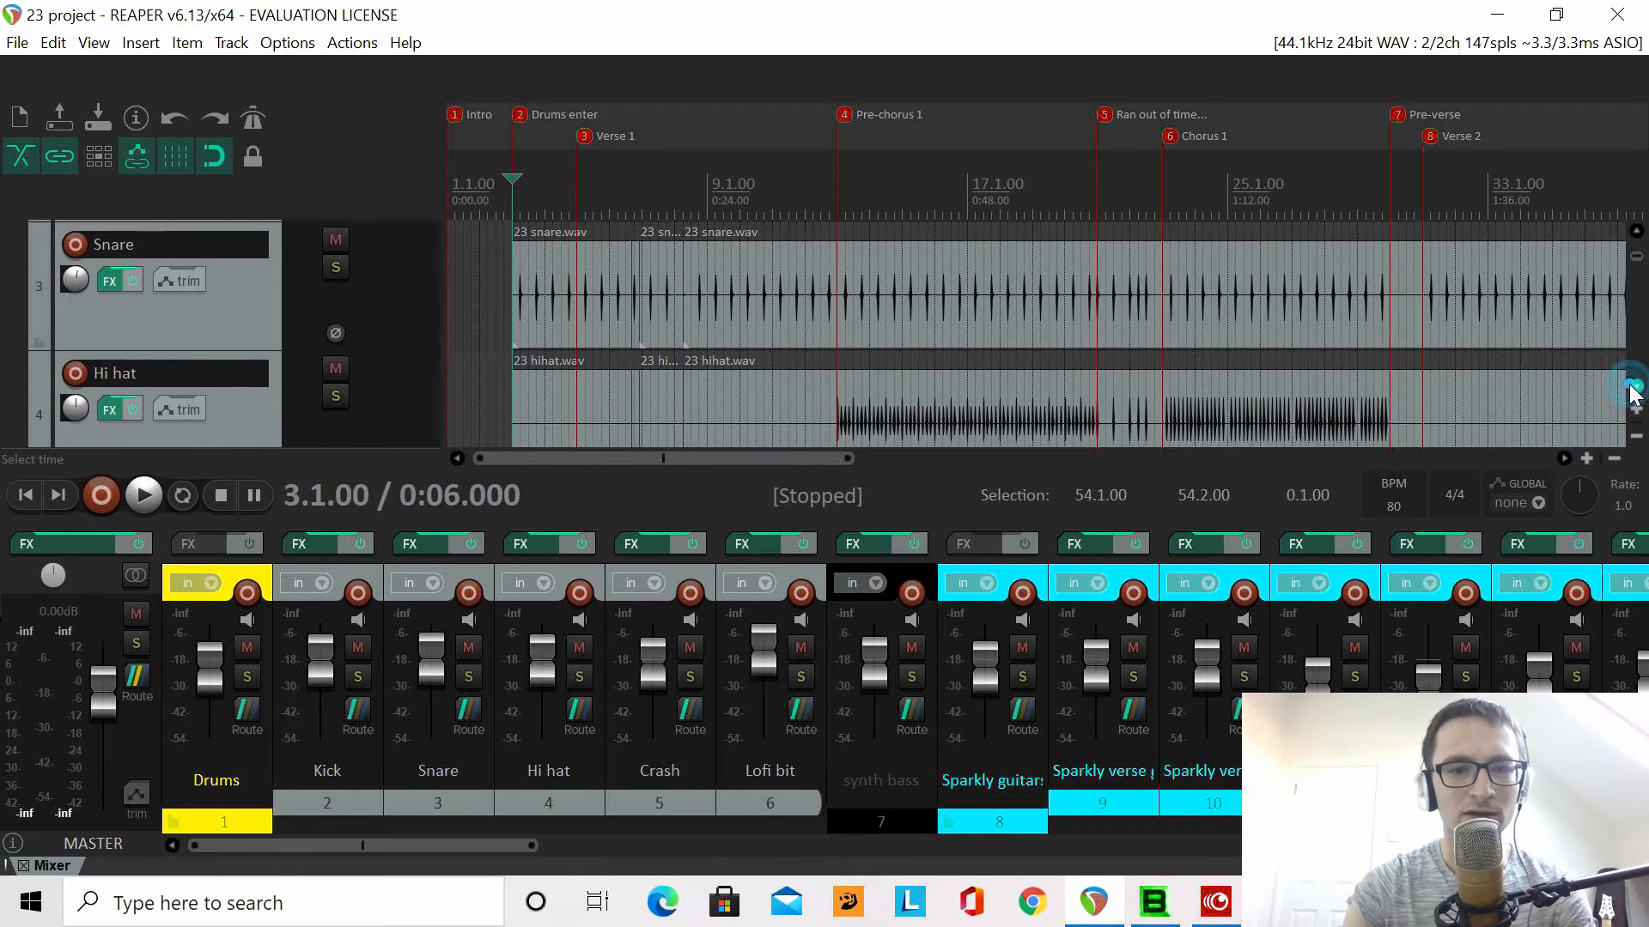
{"action": "scroll", "coordinate": [1631, 393], "scroll_direction": "down", "scroll_amount": 7}
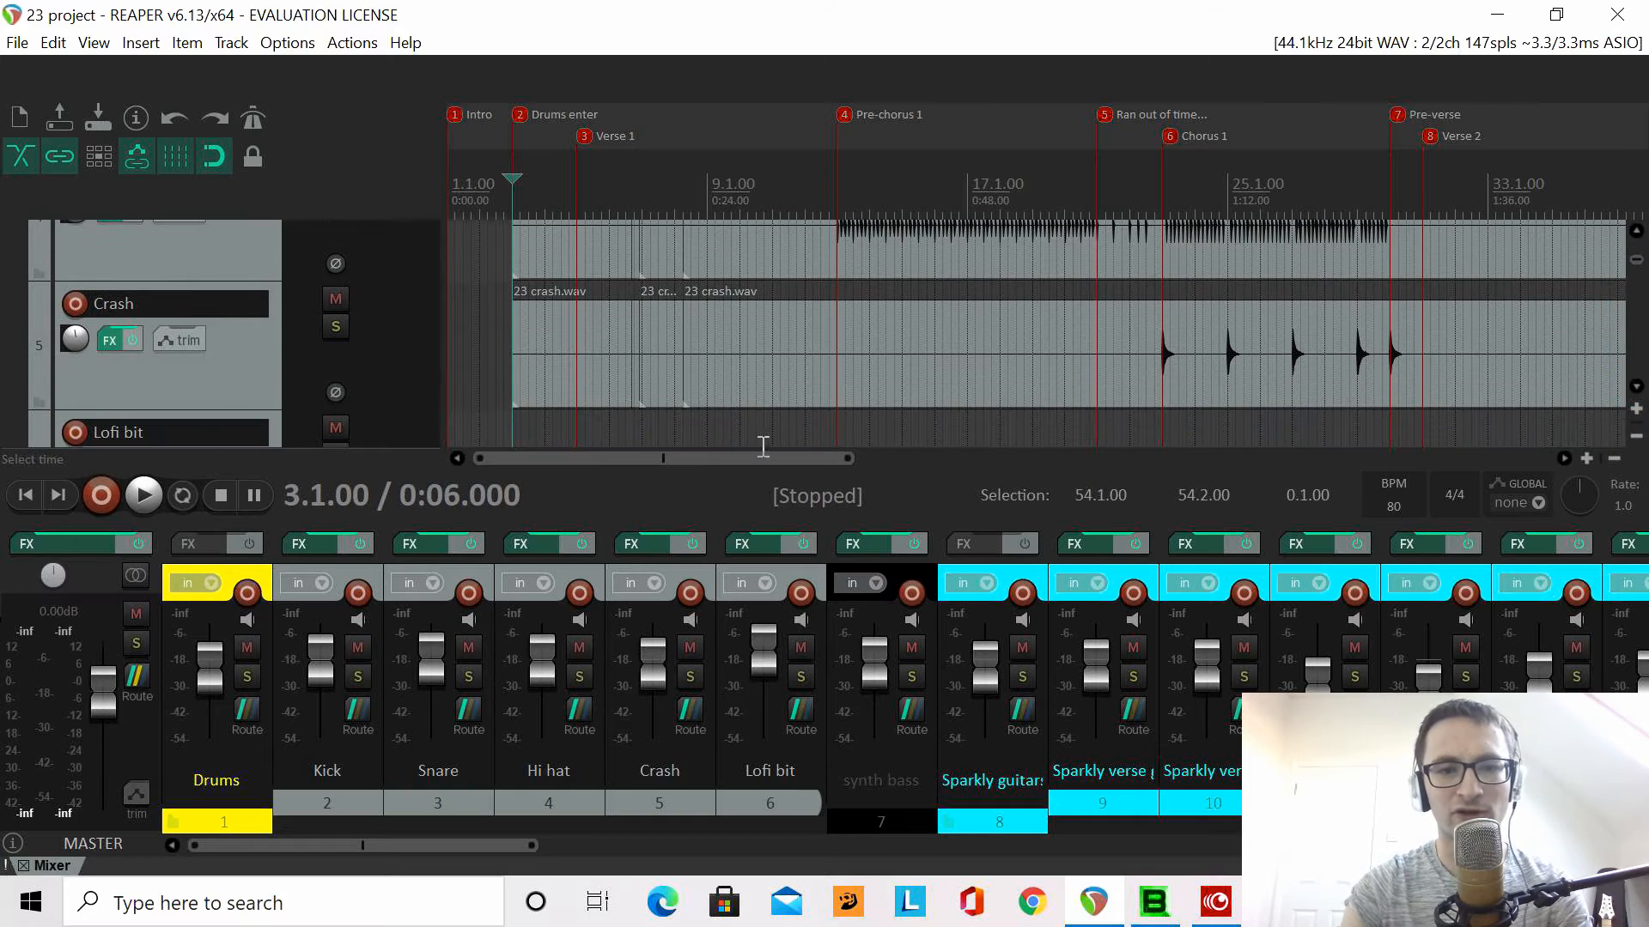
{"action": "left_click_drag", "start_coordinate": [750, 464], "coordinate": [581, 460]}
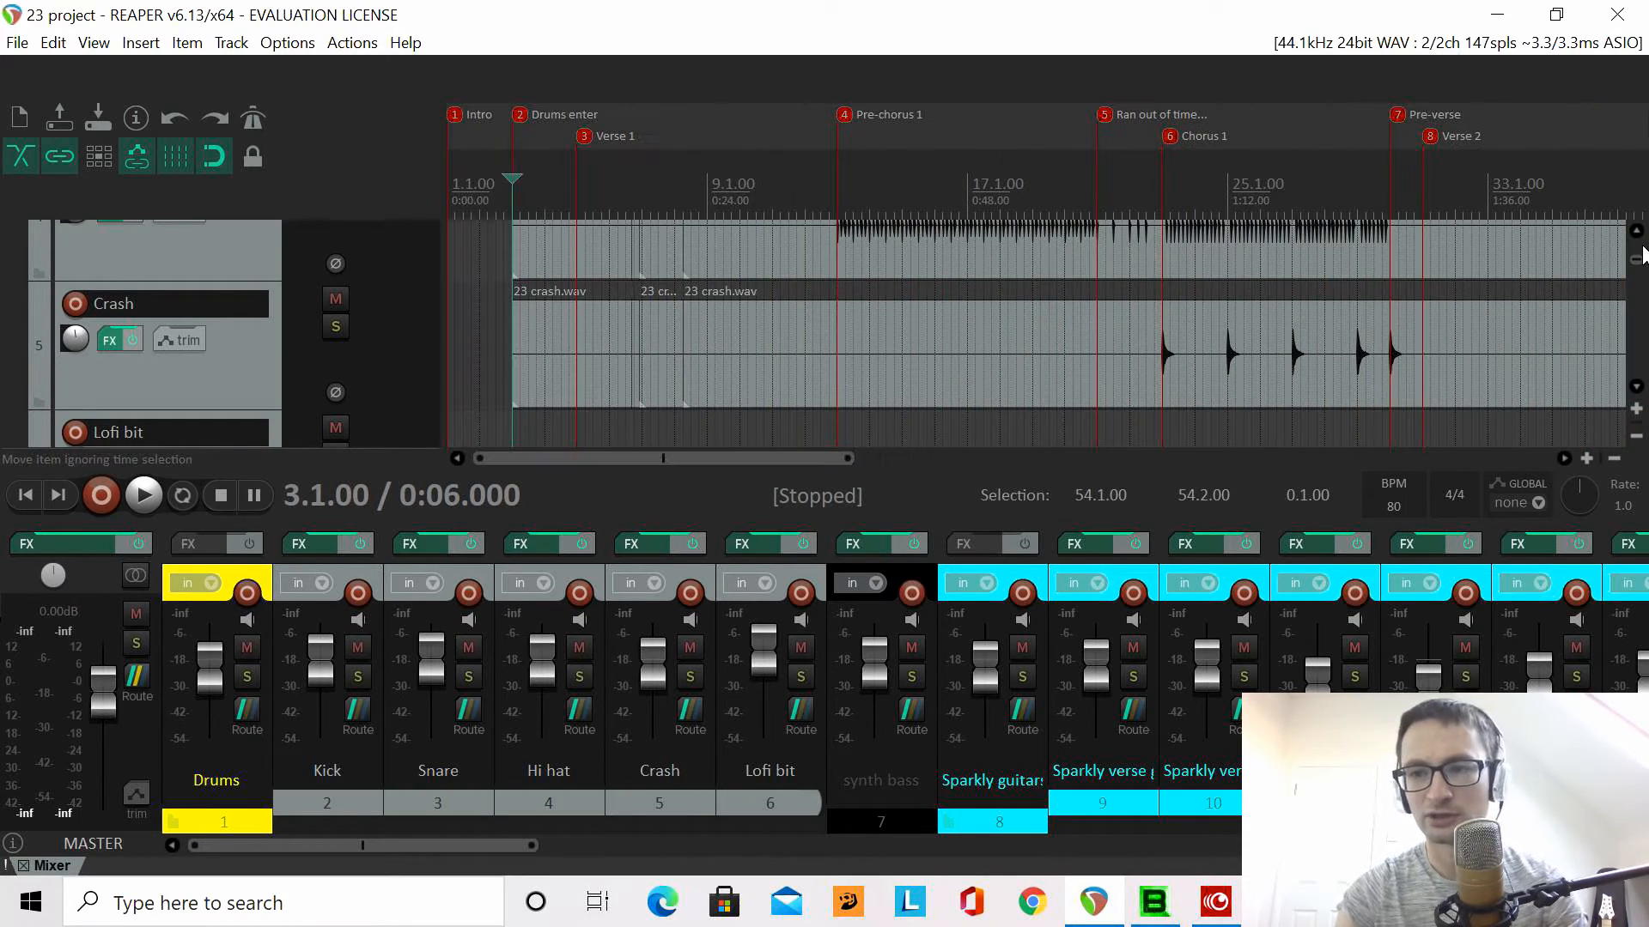
- Solo the Kick track and play it from the Drums enter marker, stopping after a short listen
{"action": "scroll", "coordinate": [1640, 243], "scroll_direction": "up", "scroll_amount": 15}
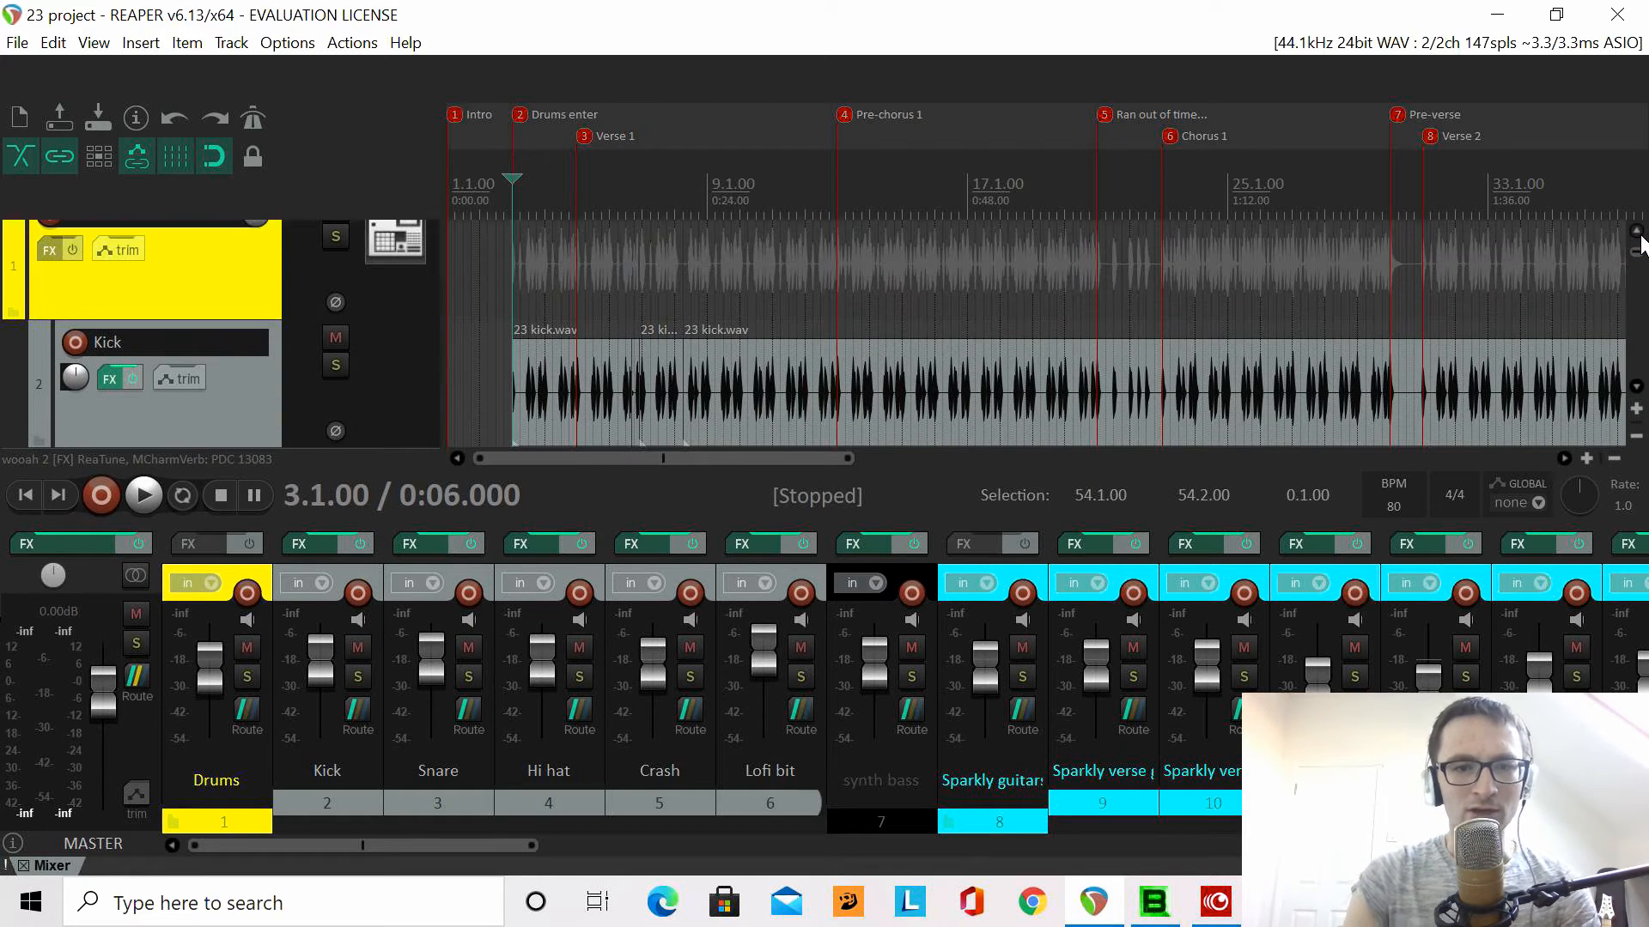
{"action": "scroll", "coordinate": [1635, 383], "scroll_direction": "down", "scroll_amount": 2}
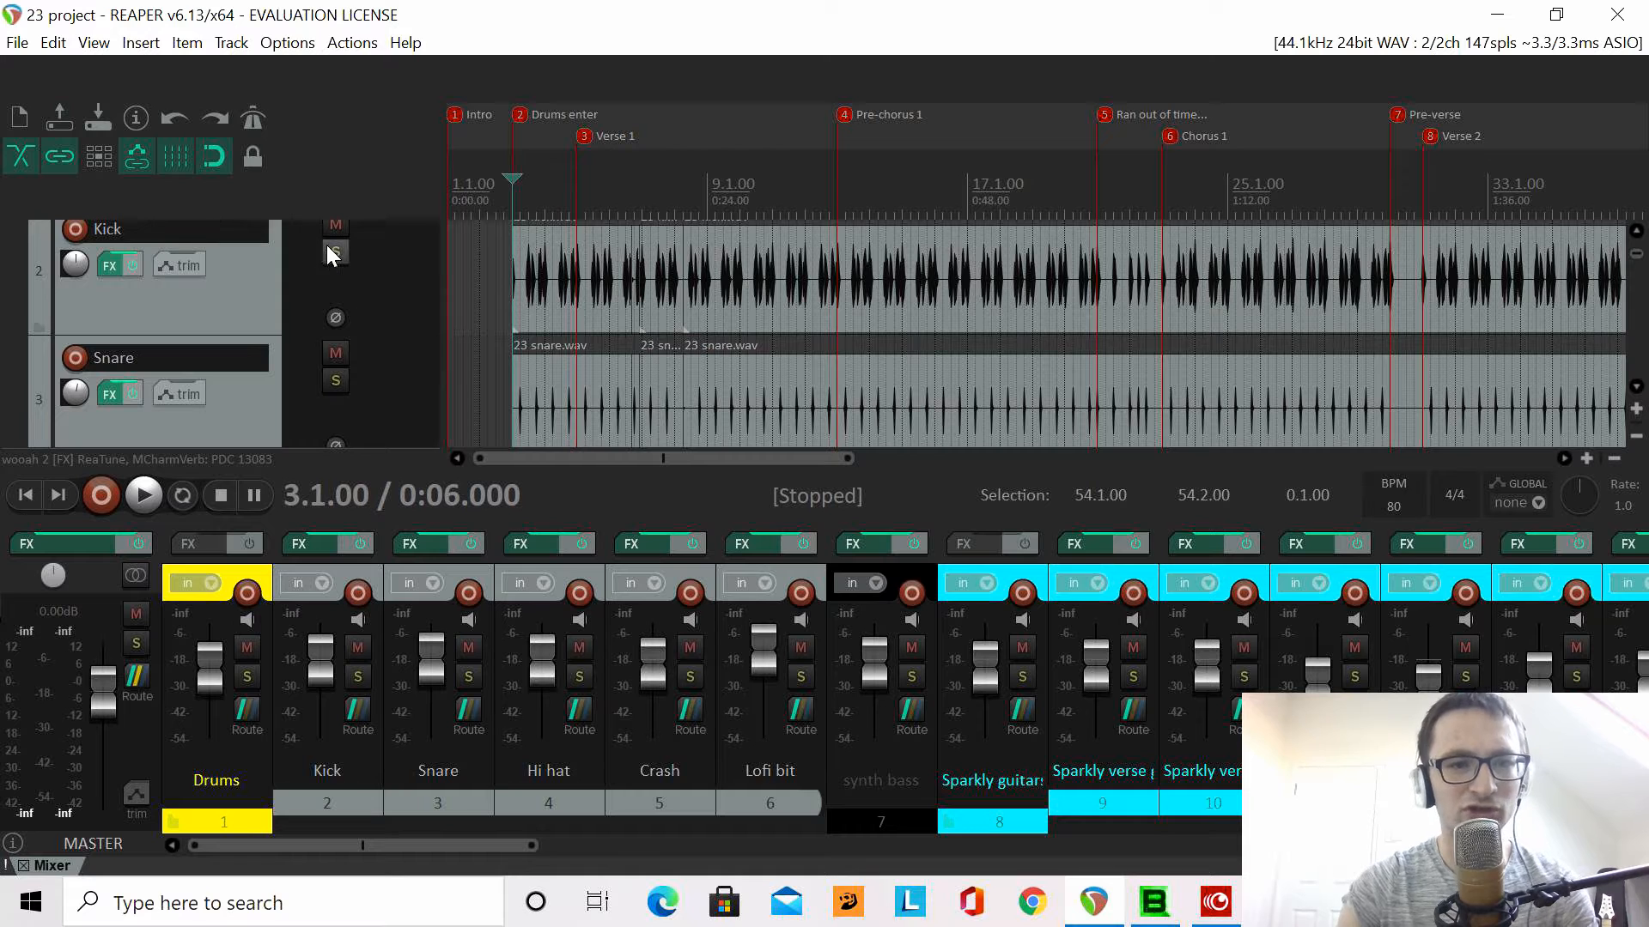
{"action": "left_click", "coordinate": [334, 253]}
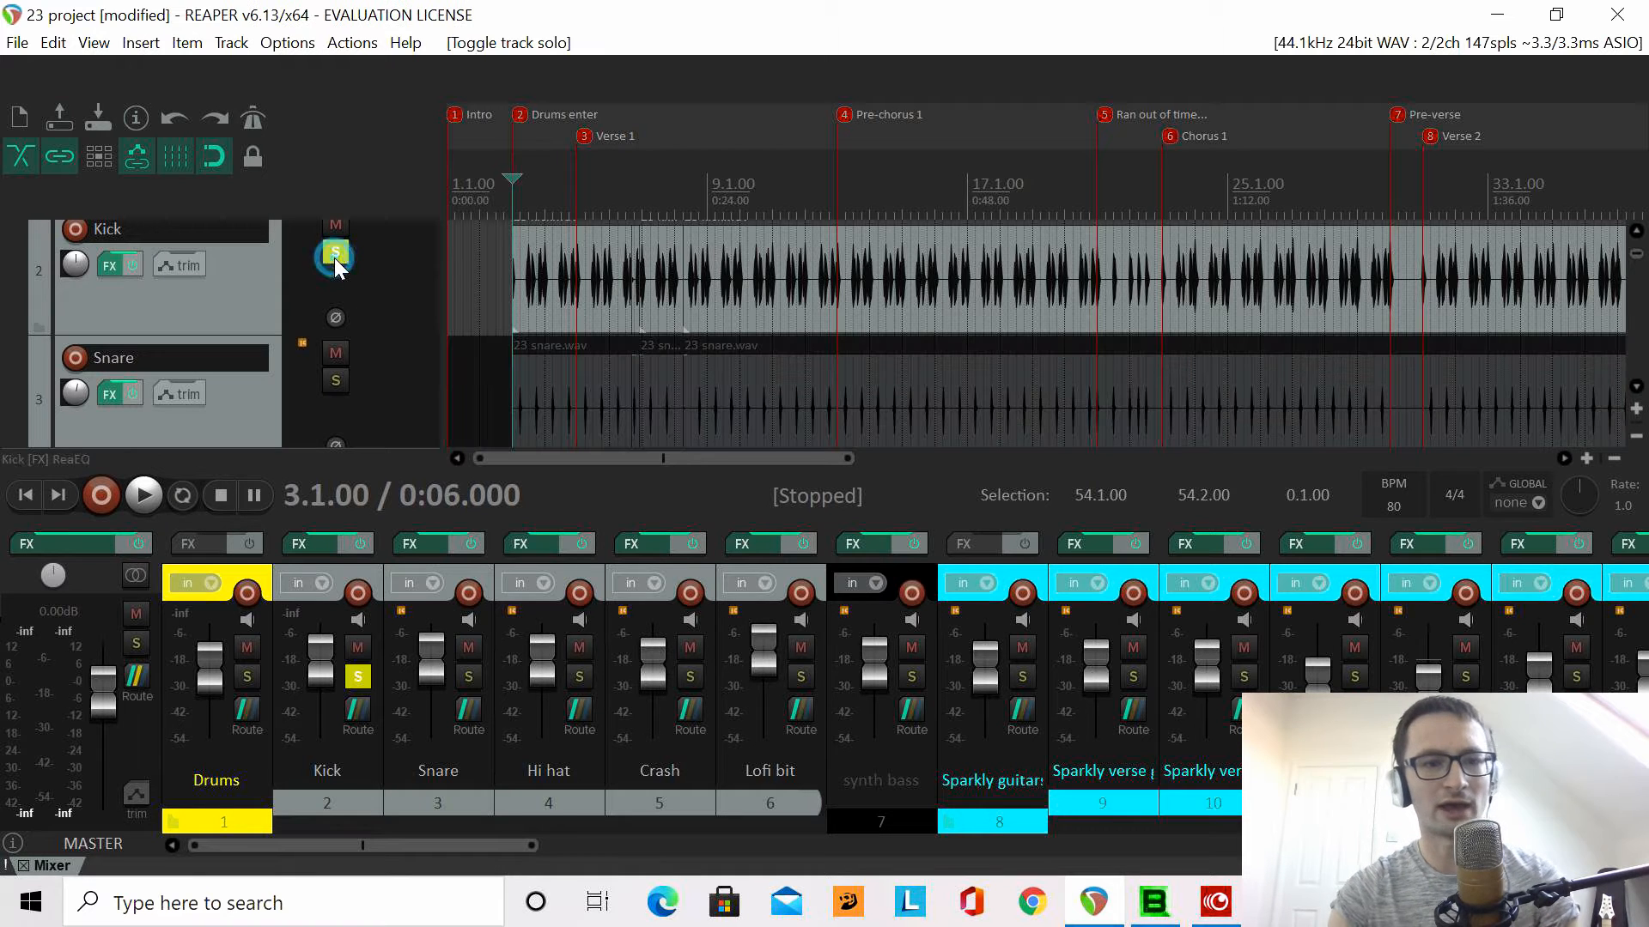
{"action": "left_click", "coordinate": [143, 497]}
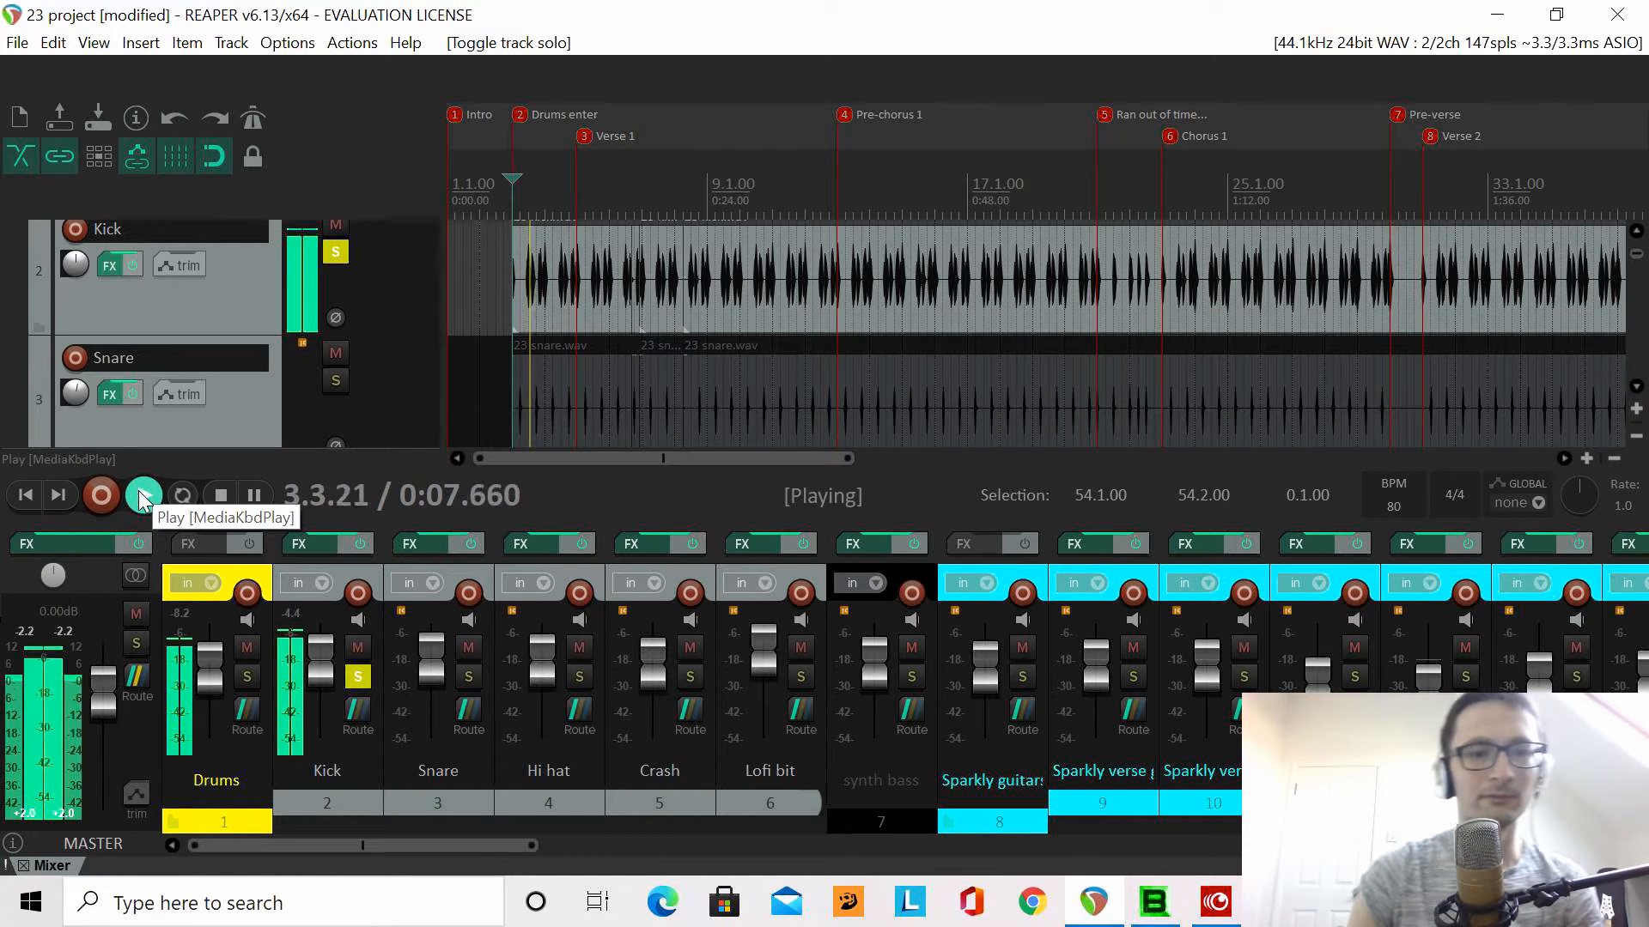
{"action": "left_click", "coordinate": [217, 501]}
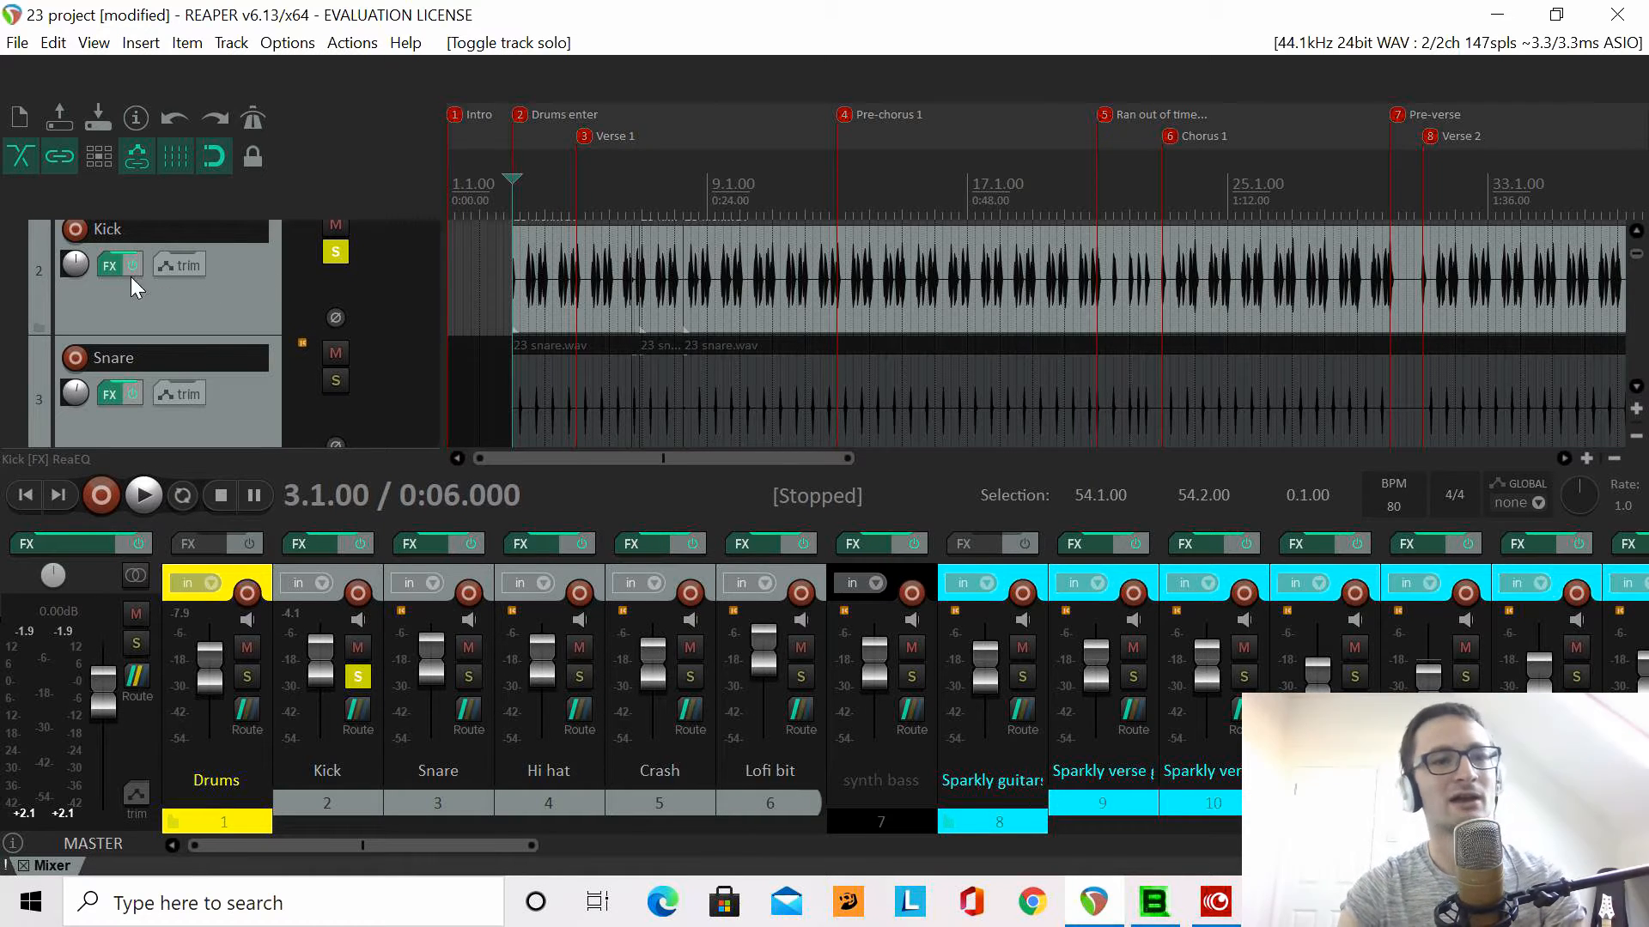
- Open the Kick track's ReaEQ, inspect its bands, and compare the kick with the EQ bypassed and enabled during playback
{"action": "left_click", "coordinate": [107, 265]}
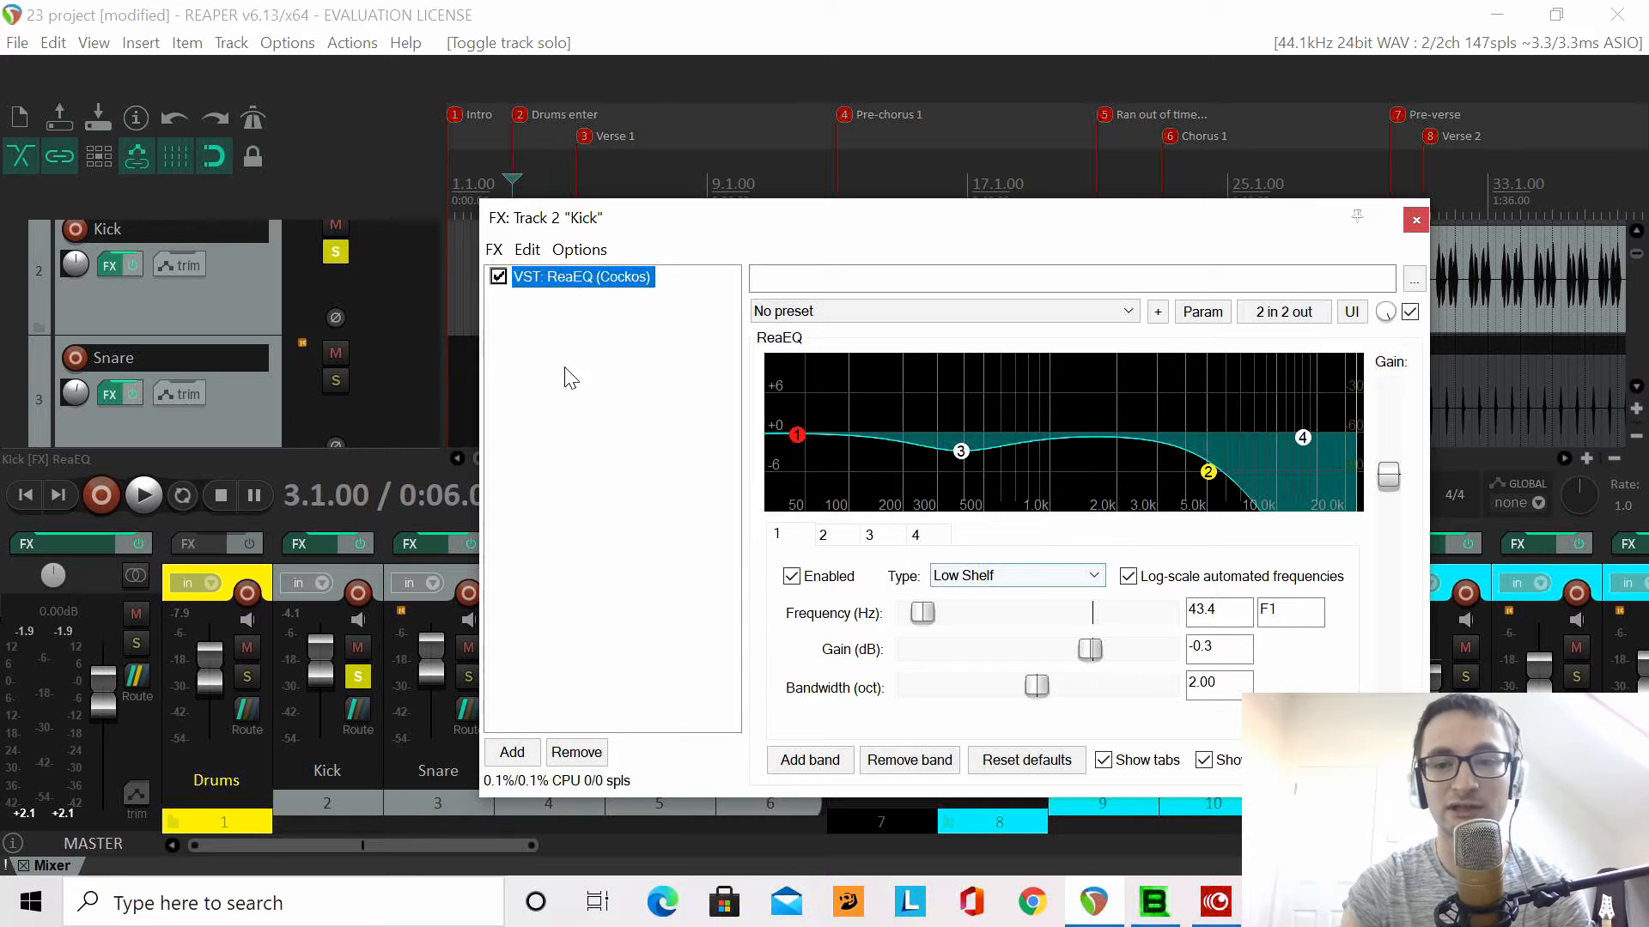
{"action": "mouse_move", "coordinate": [1210, 486]}
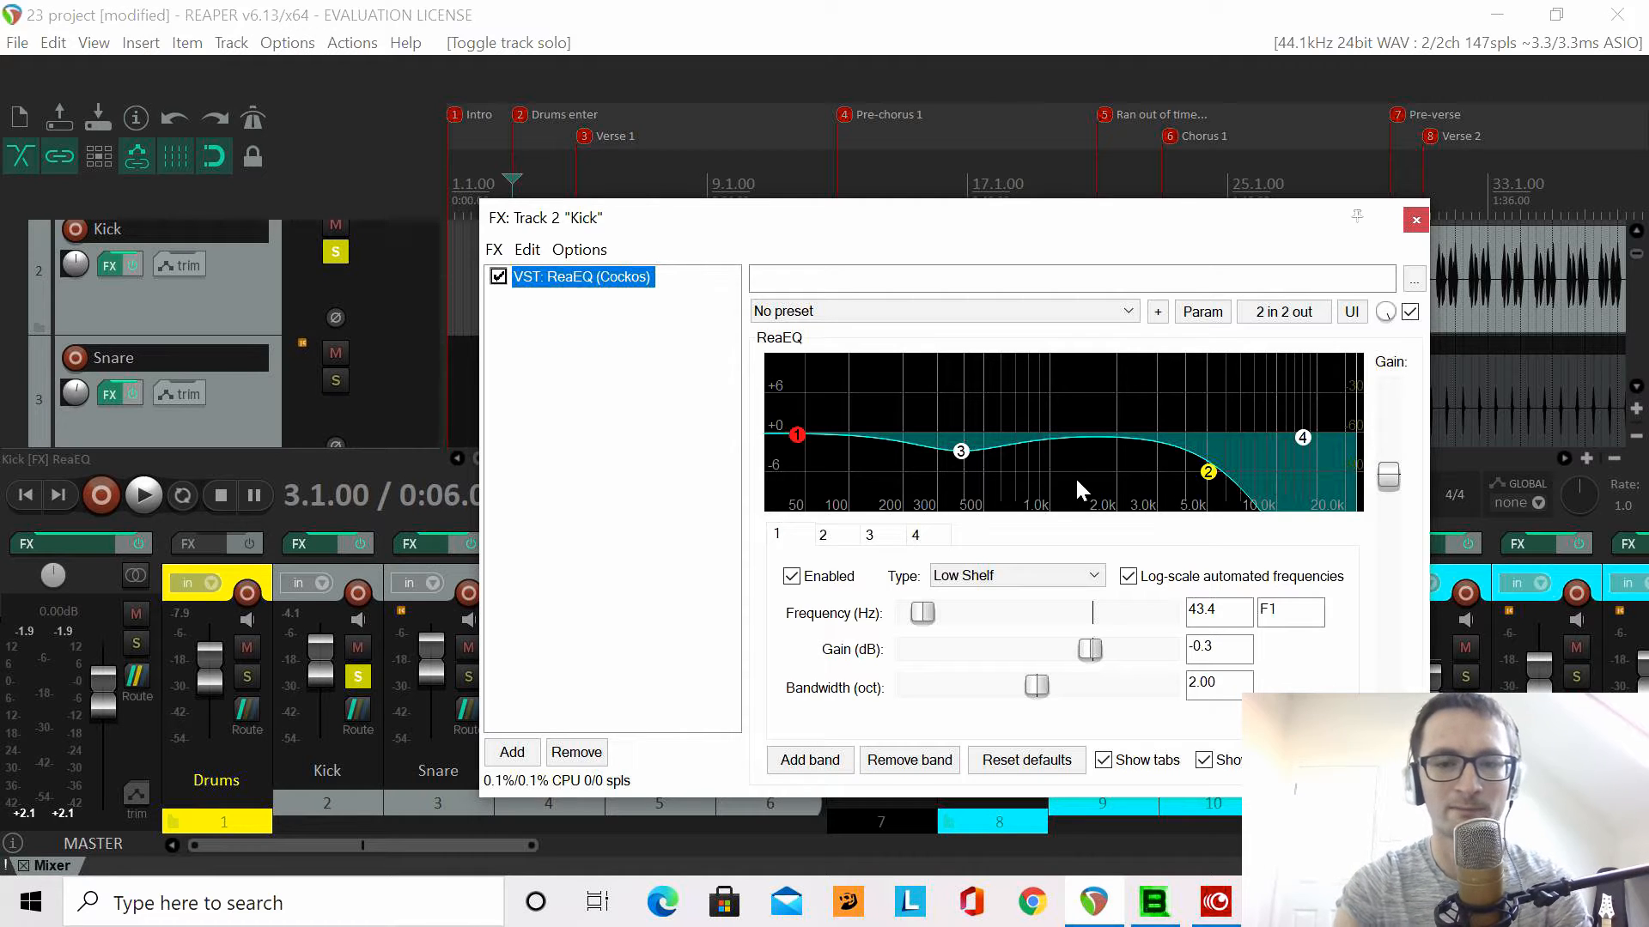
{"action": "mouse_move", "coordinate": [963, 456]}
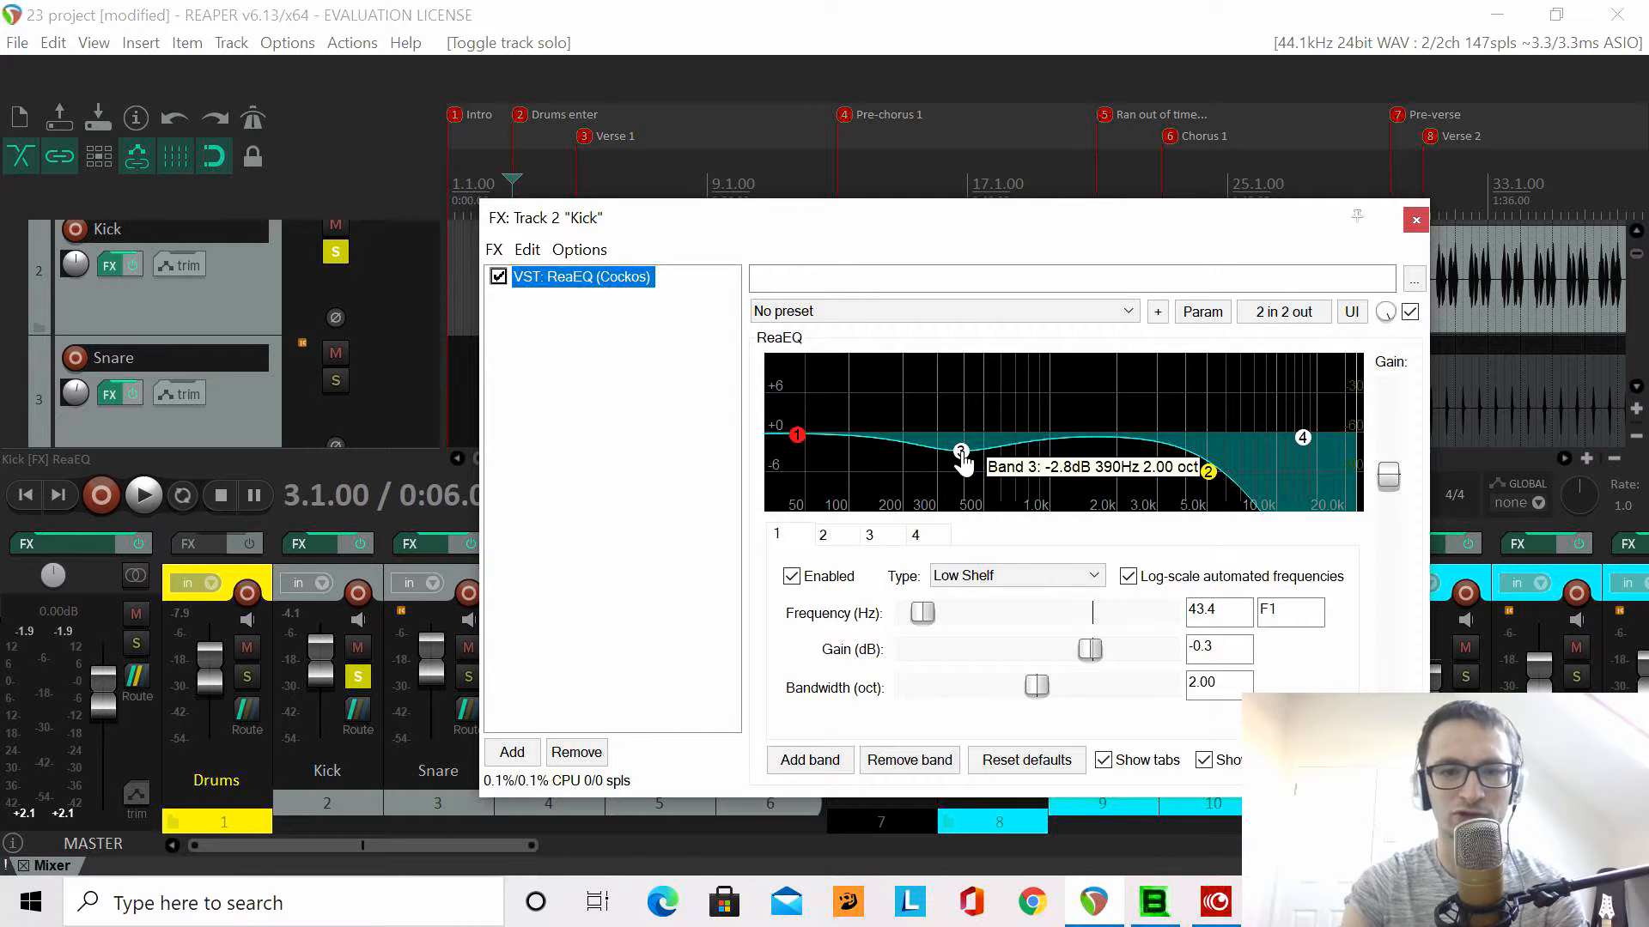
{"action": "left_click", "coordinate": [142, 498]}
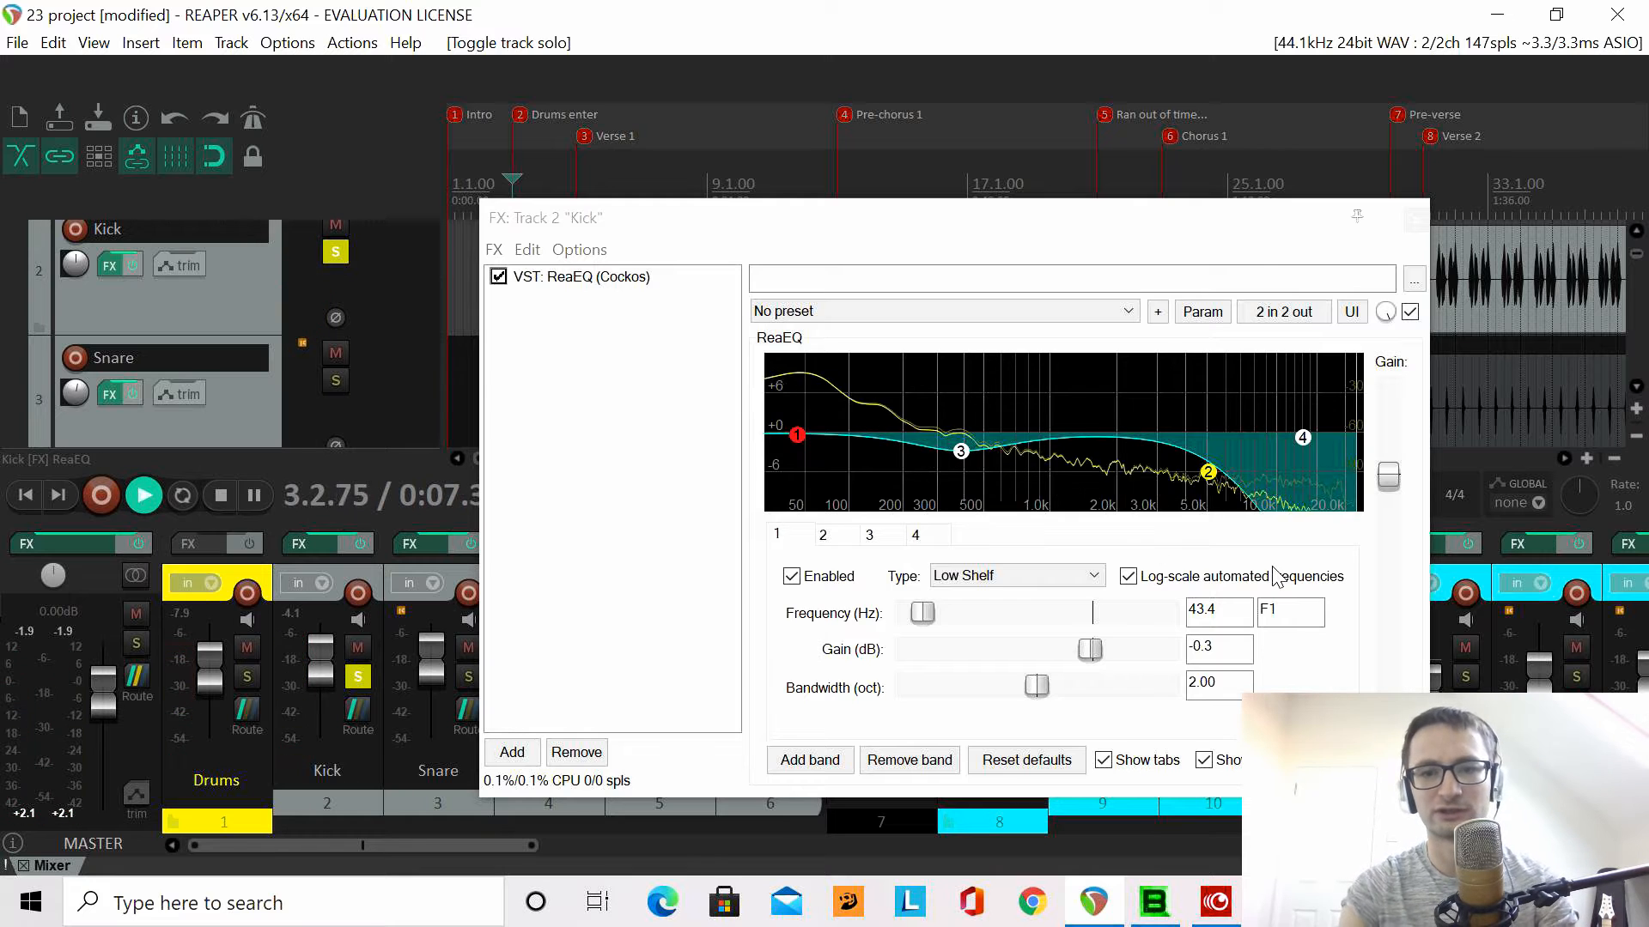
{"action": "left_click", "coordinate": [498, 276]}
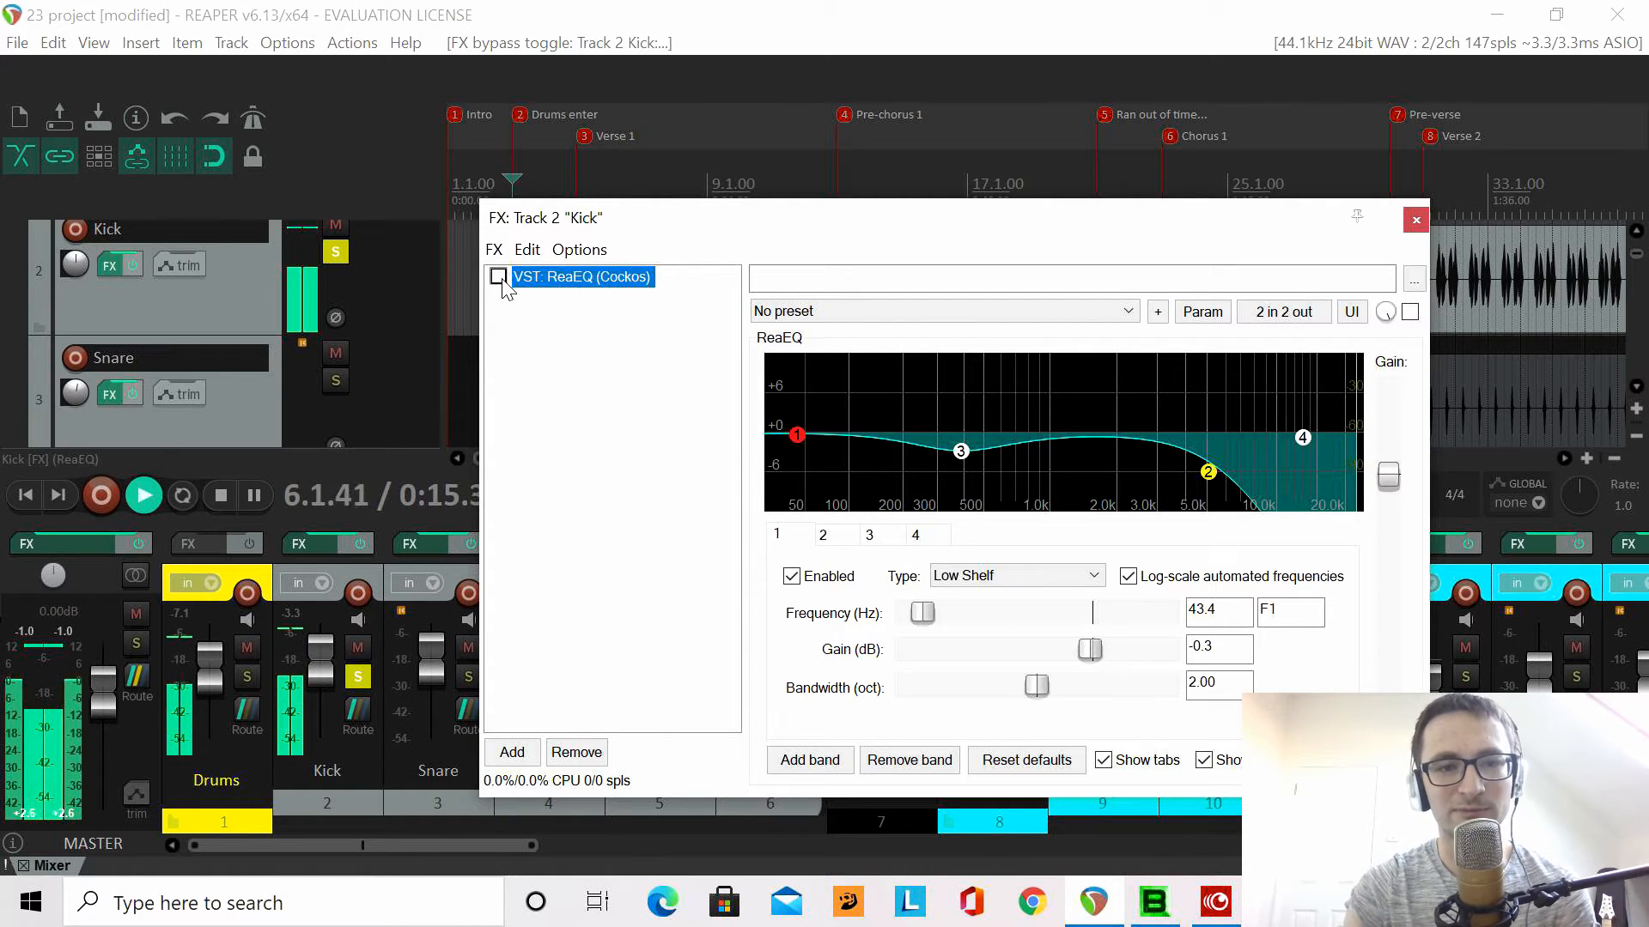
{"action": "left_click", "coordinate": [498, 276]}
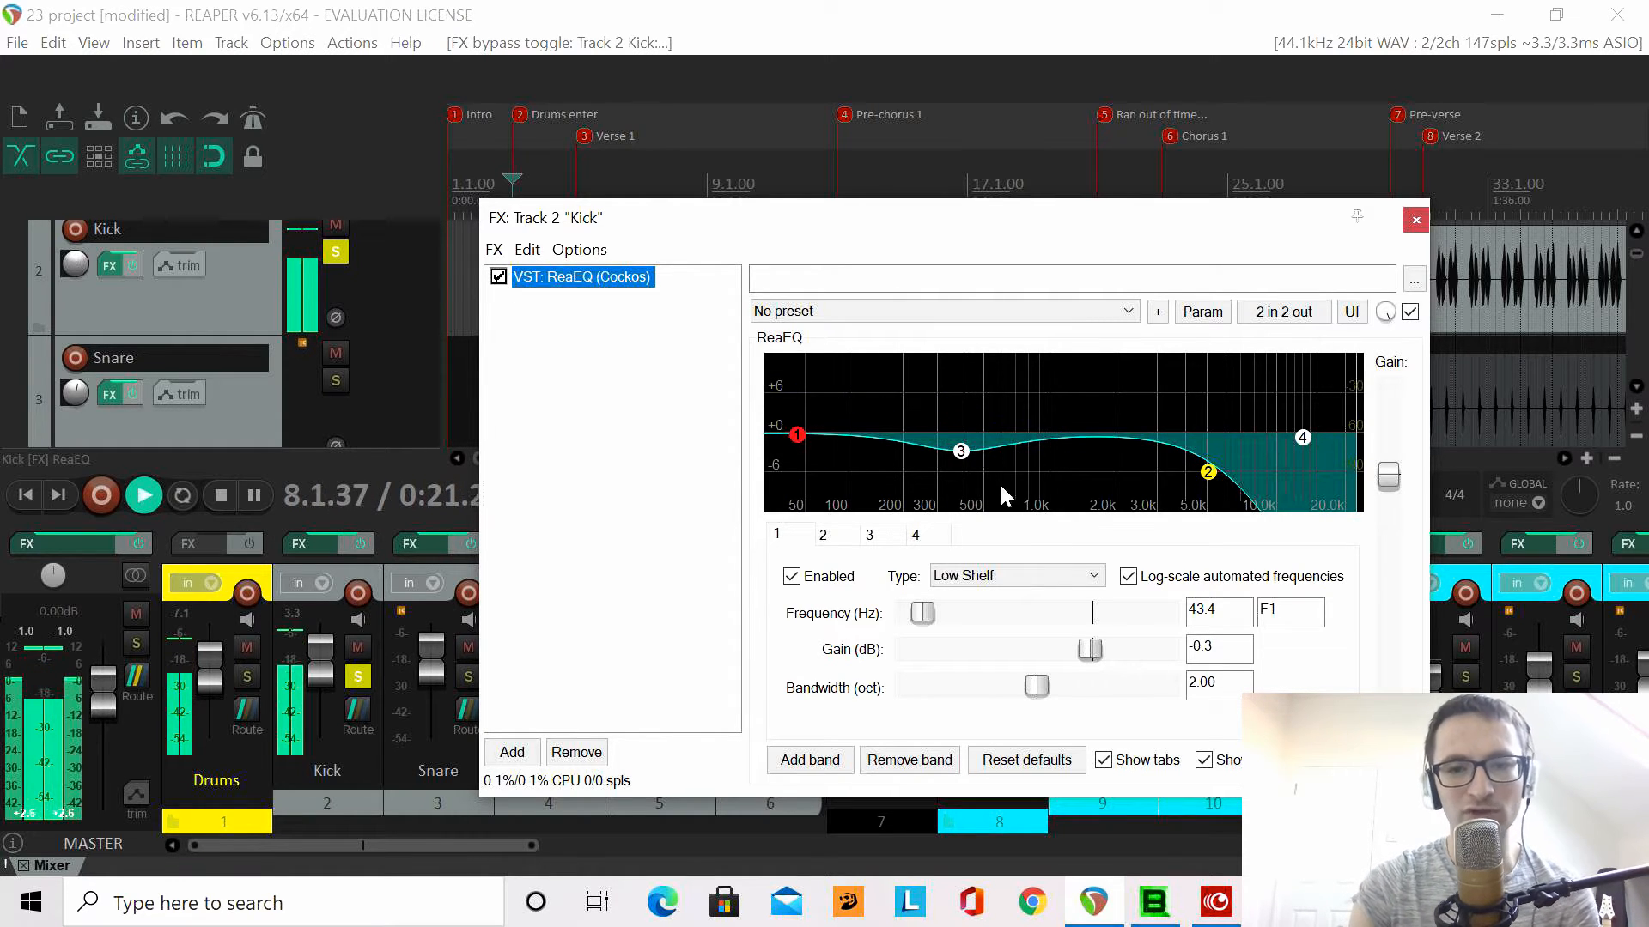
{"action": "key", "text": "space"}
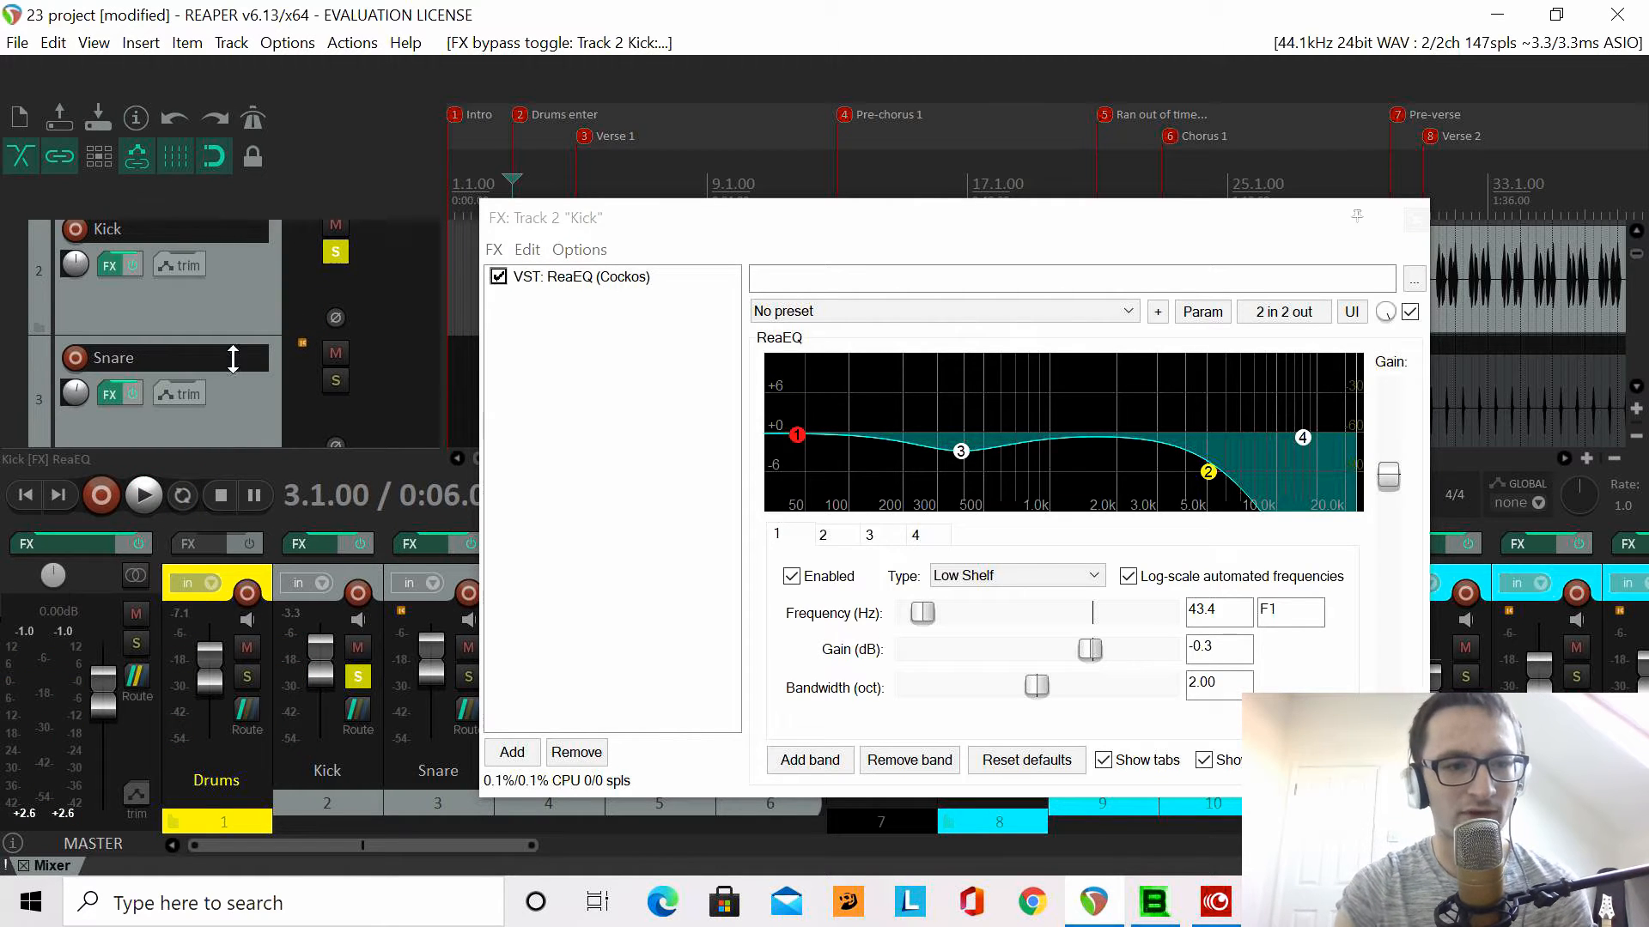
- During playback, try the kick's ReaEQ band 3 gain near +0.2 dB, settle on -3.2 dB, and close the effects window
{"action": "left_click", "coordinate": [143, 495]}
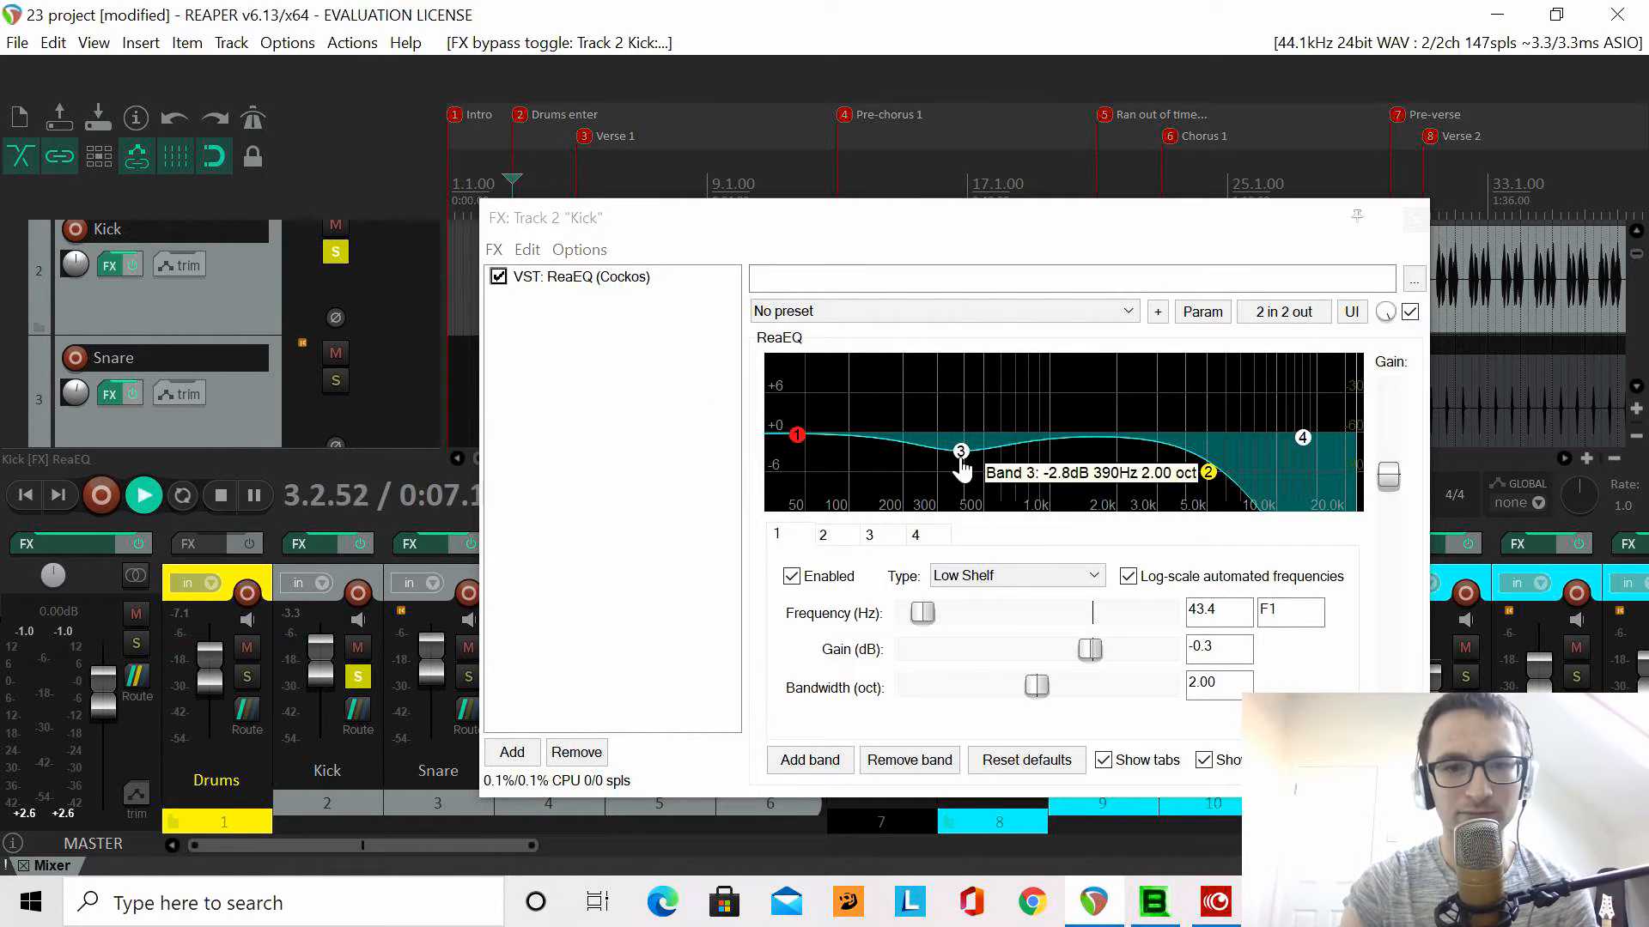
{"action": "left_click_drag", "start_coordinate": [961, 468], "coordinate": [962, 447]}
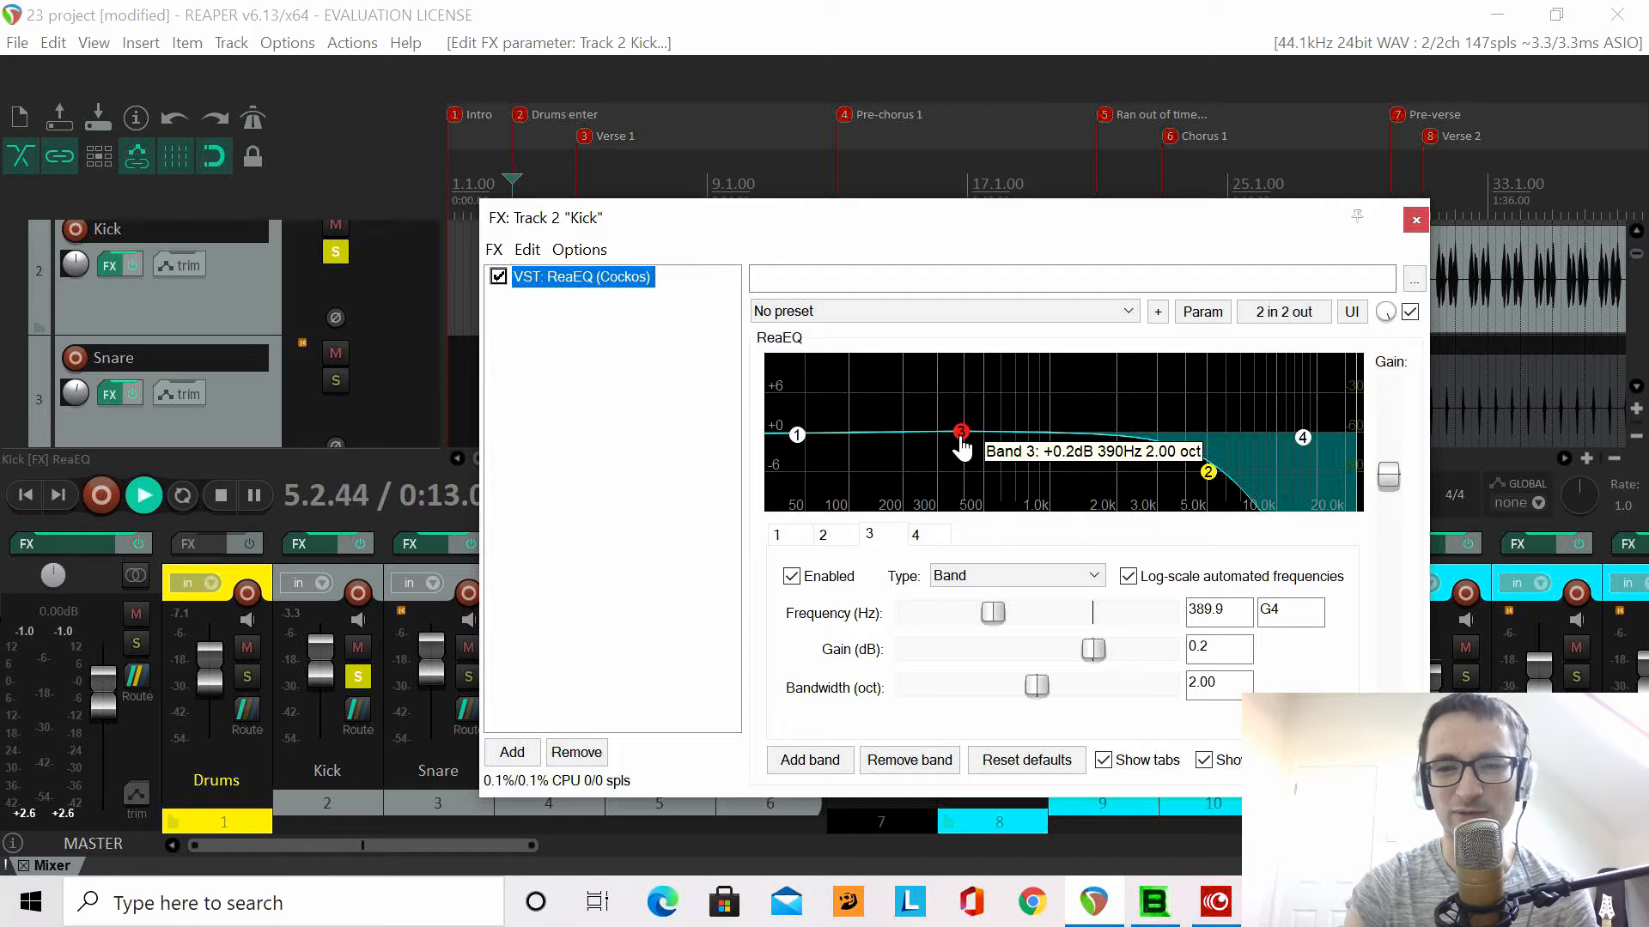
{"action": "left_click_drag", "start_coordinate": [961, 448], "coordinate": [962, 470]}
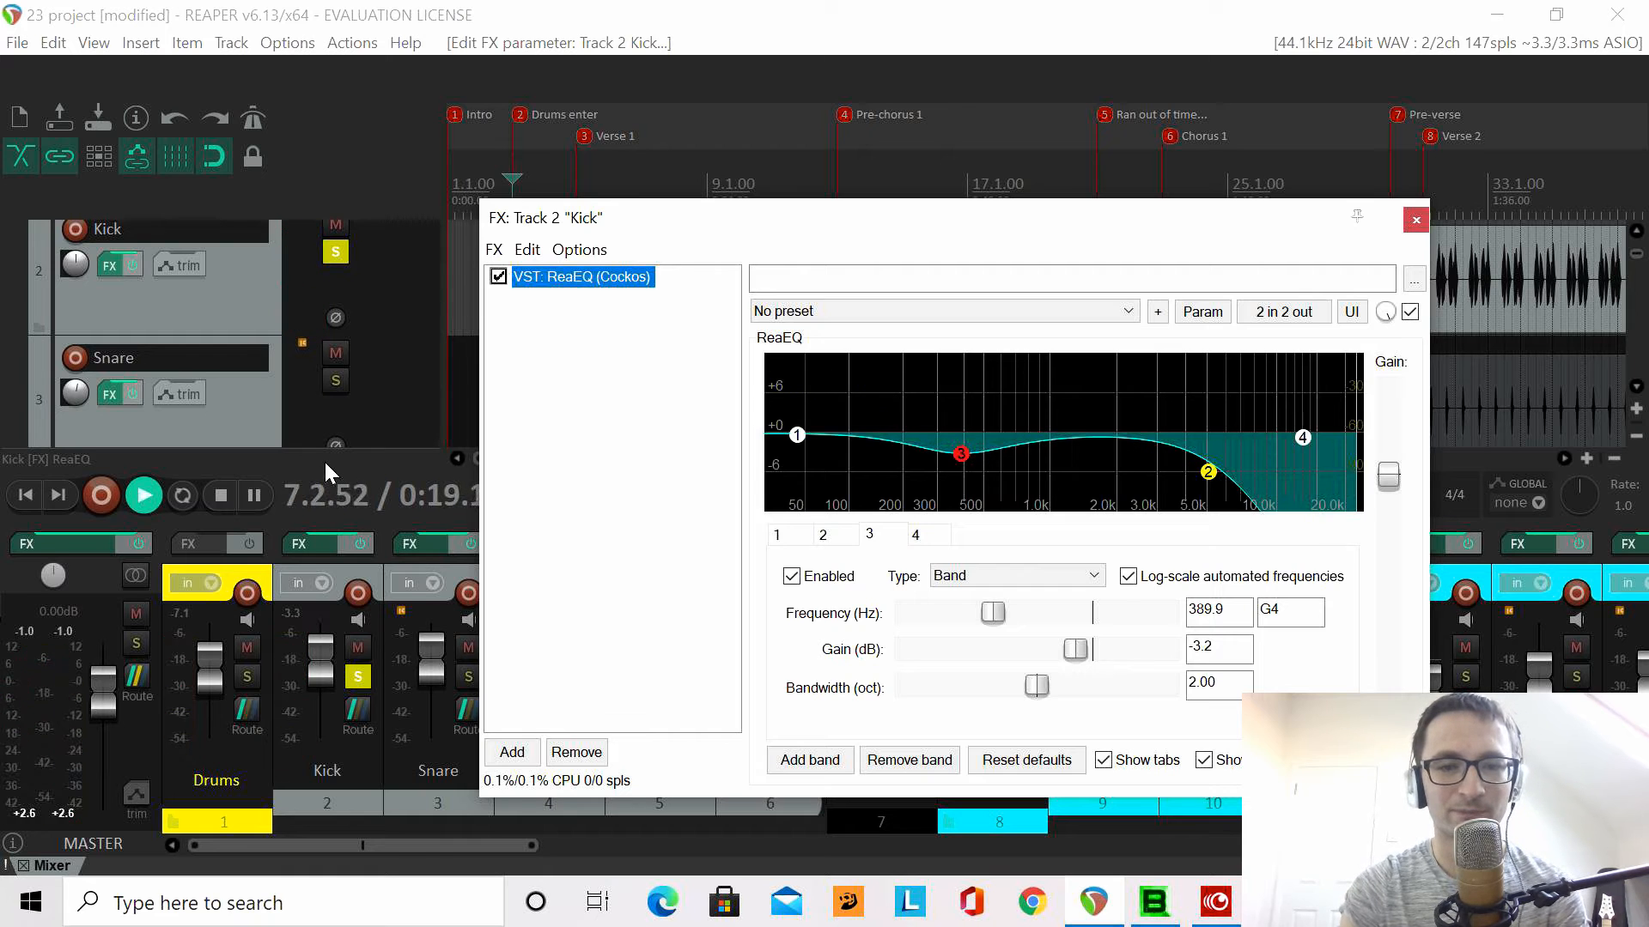
{"action": "left_click", "coordinate": [220, 499]}
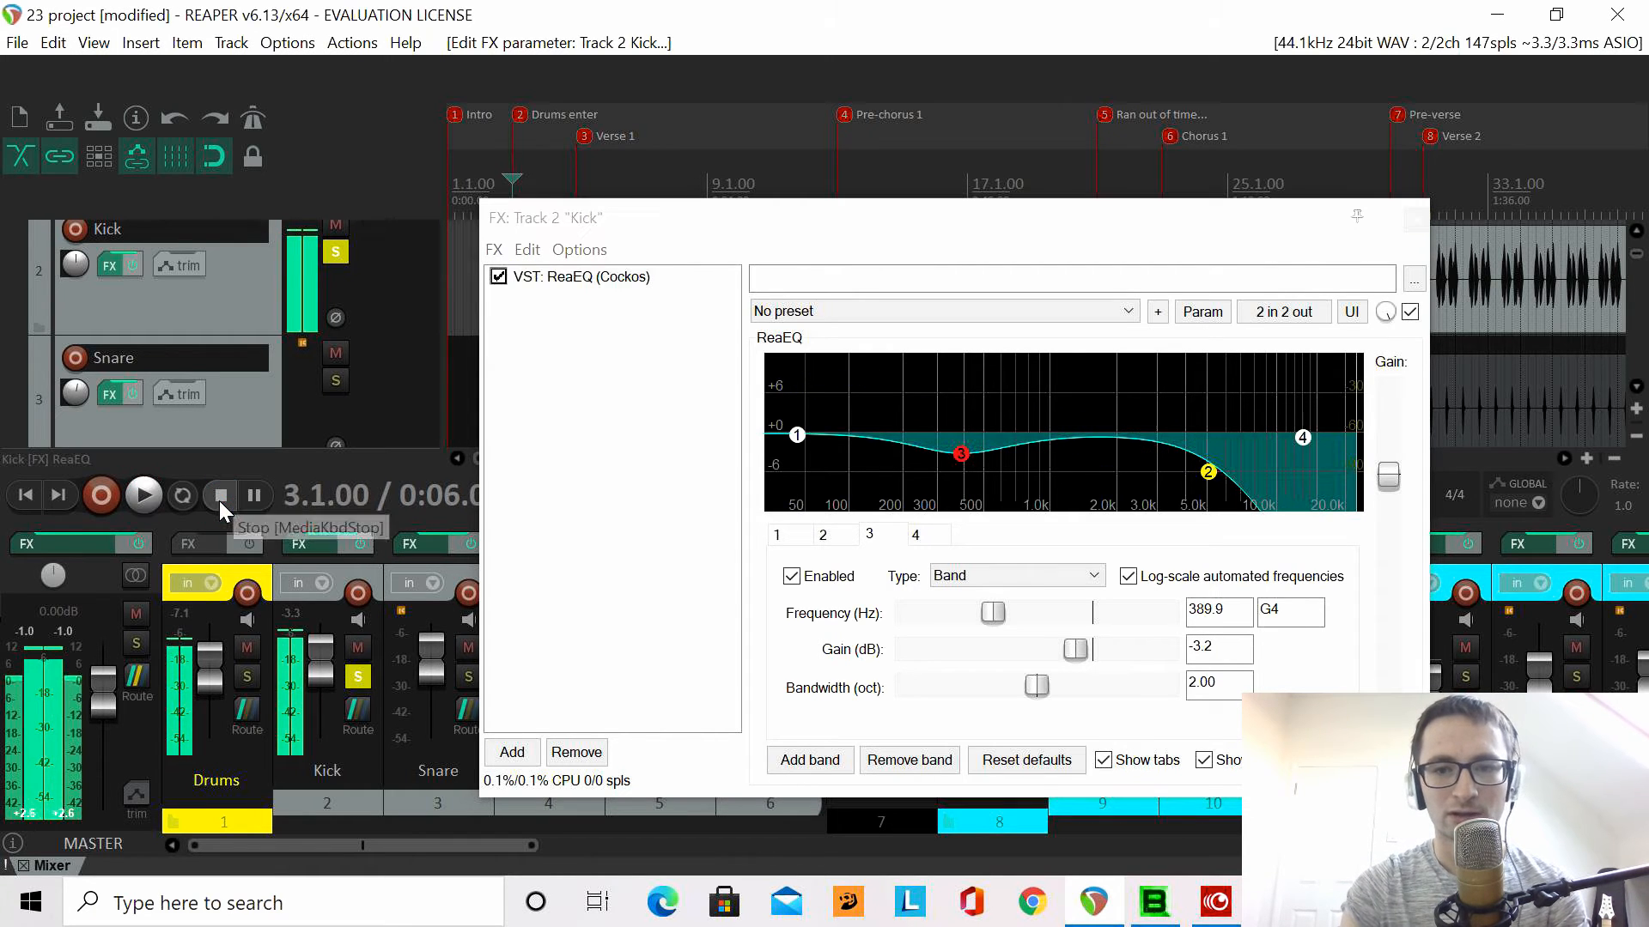
{"action": "left_click", "coordinate": [1416, 222]}
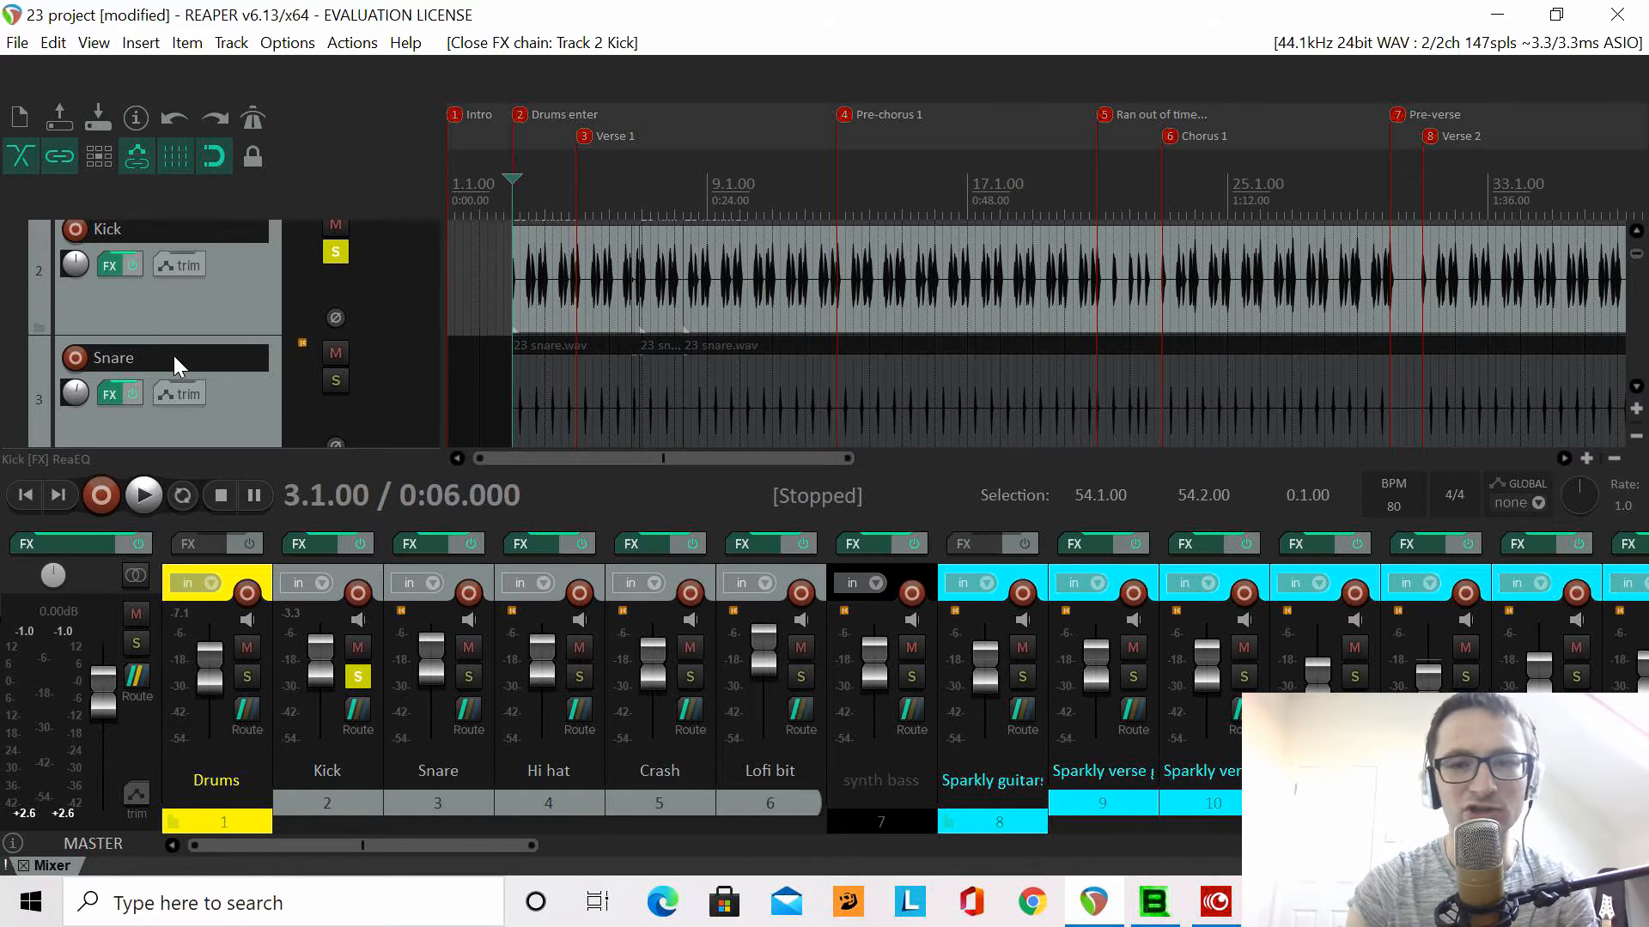
- Unsolo the Kick track, solo the Snare track, and play it briefly from the Drums enter marker
{"action": "left_click", "coordinate": [331, 254]}
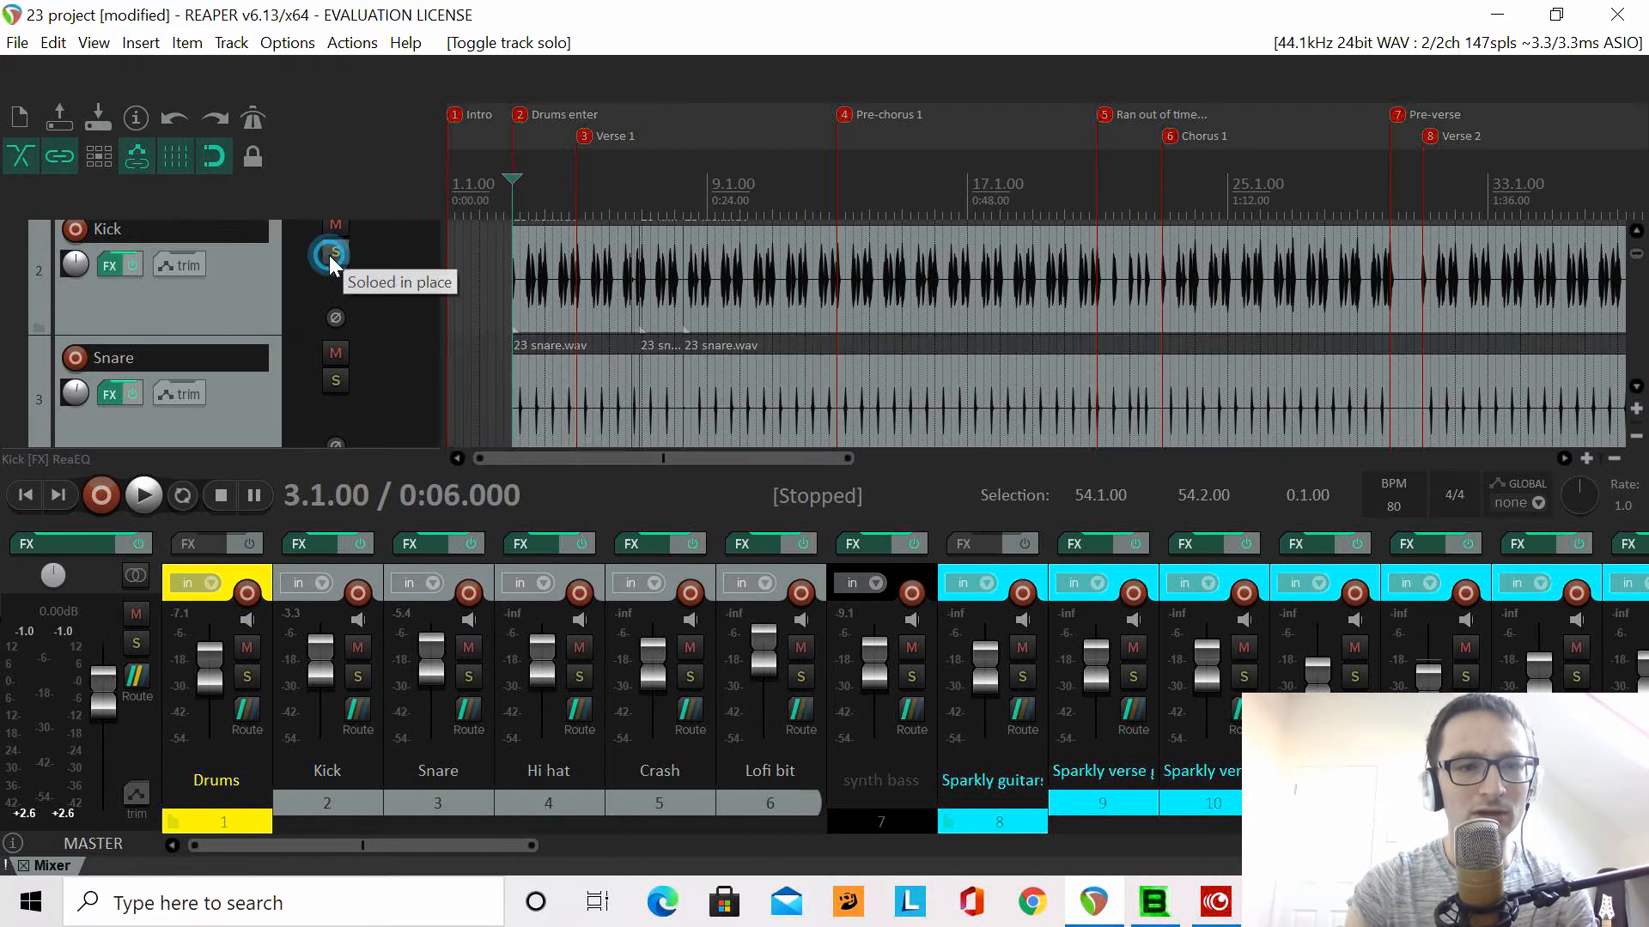
{"action": "left_click", "coordinate": [335, 380]}
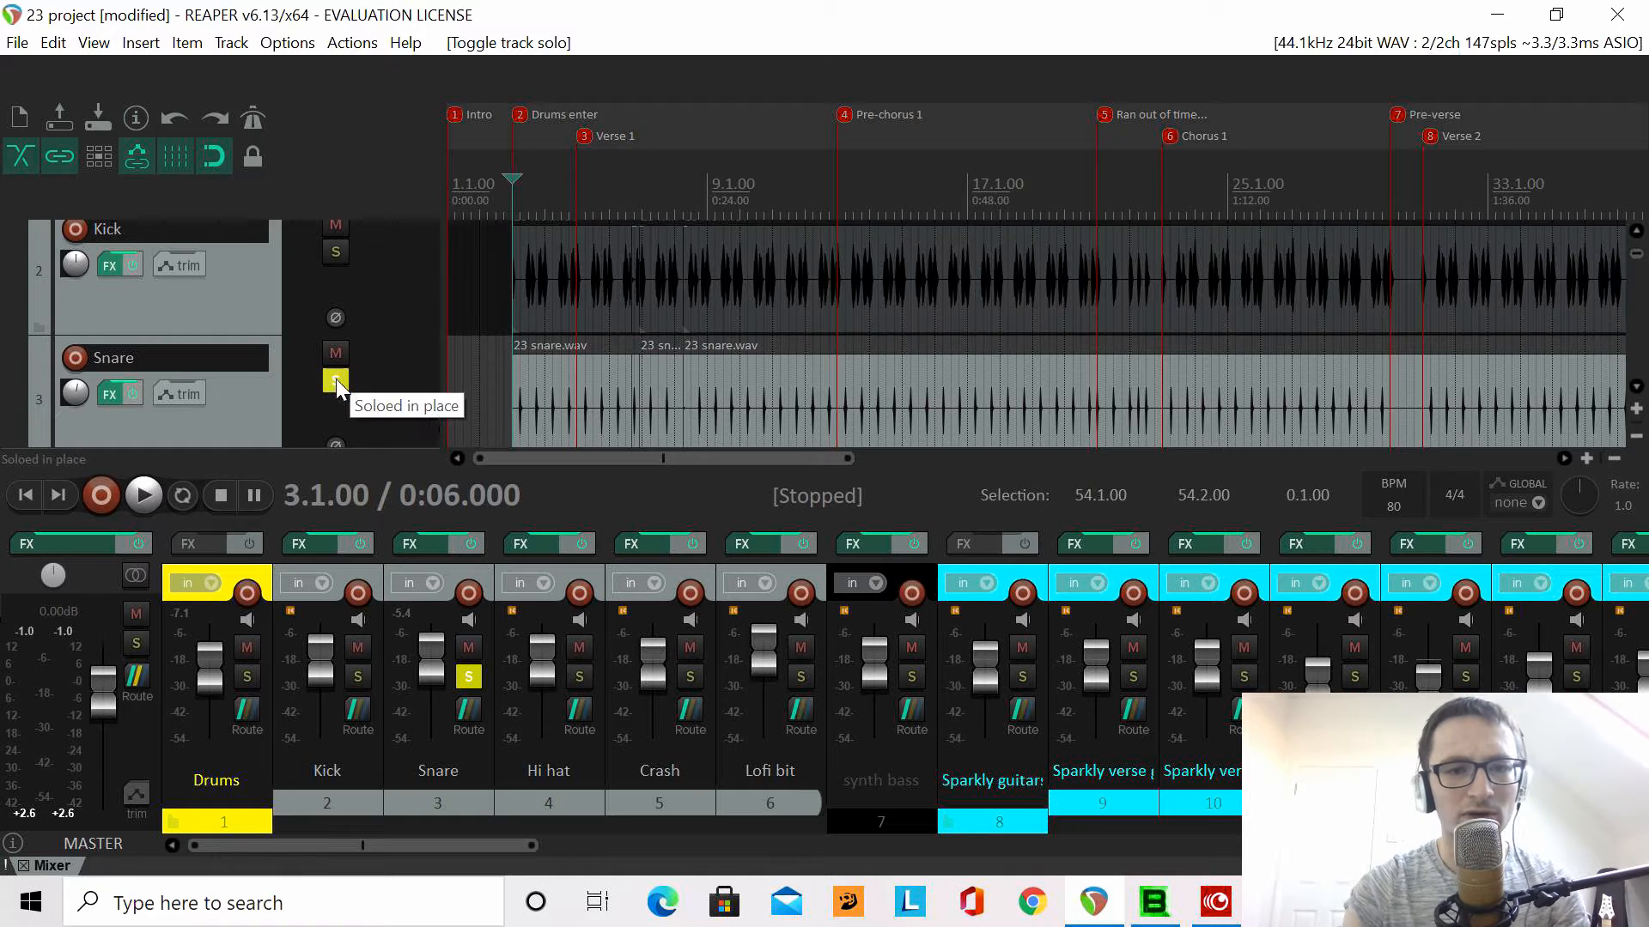
{"action": "left_click", "coordinate": [146, 495]}
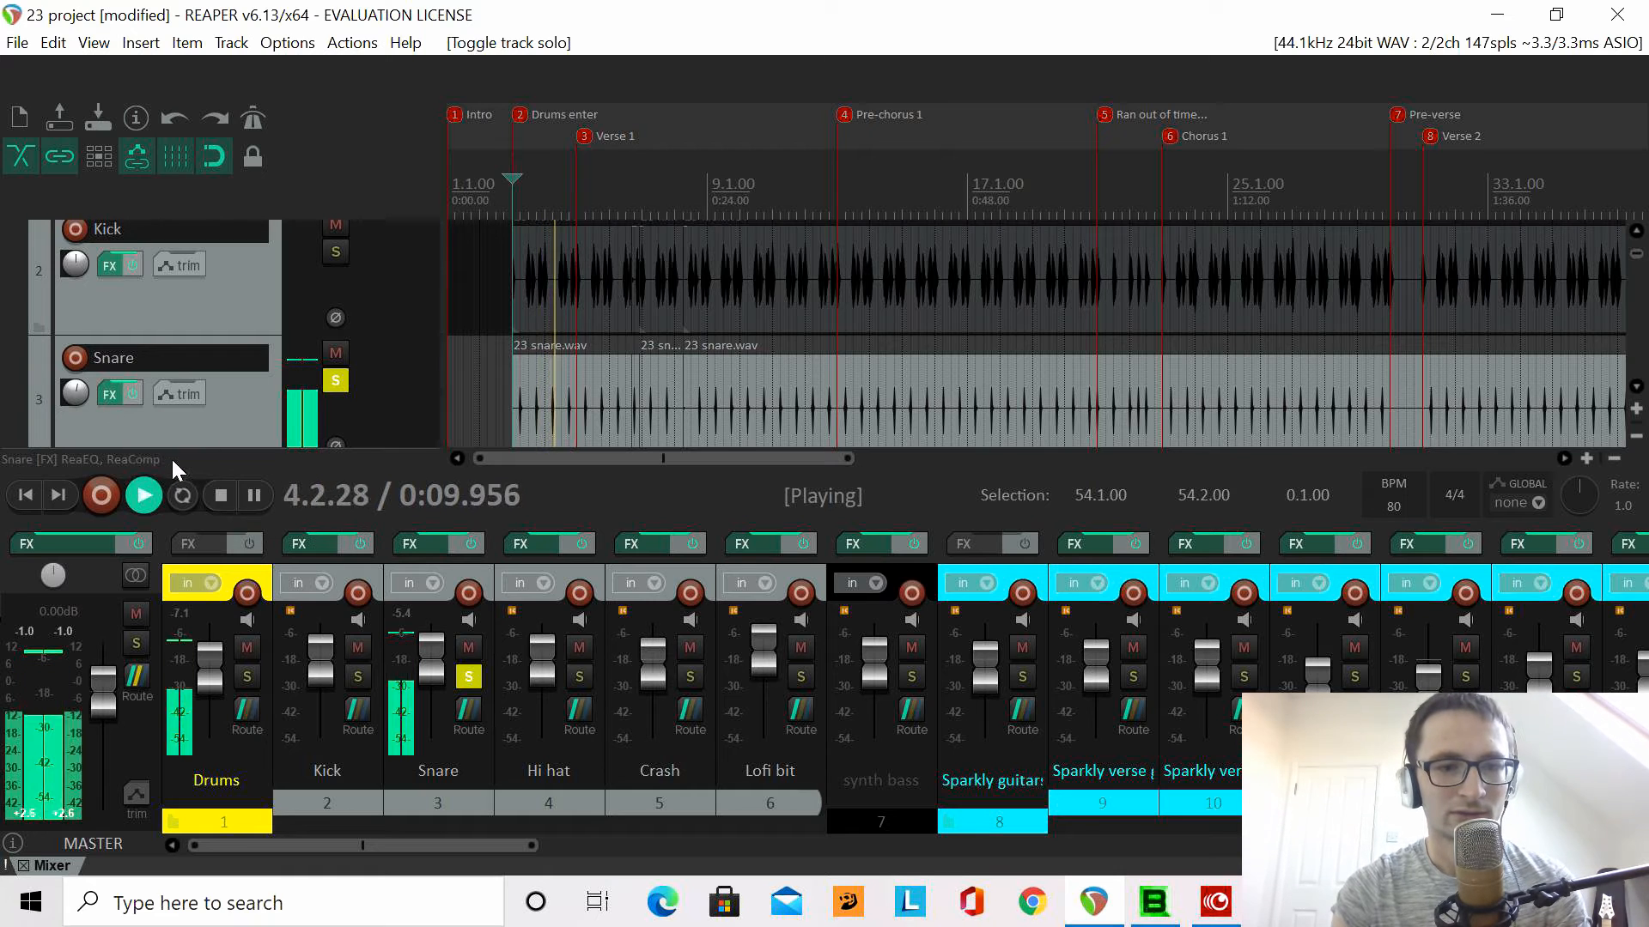
{"action": "left_click", "coordinate": [208, 496]}
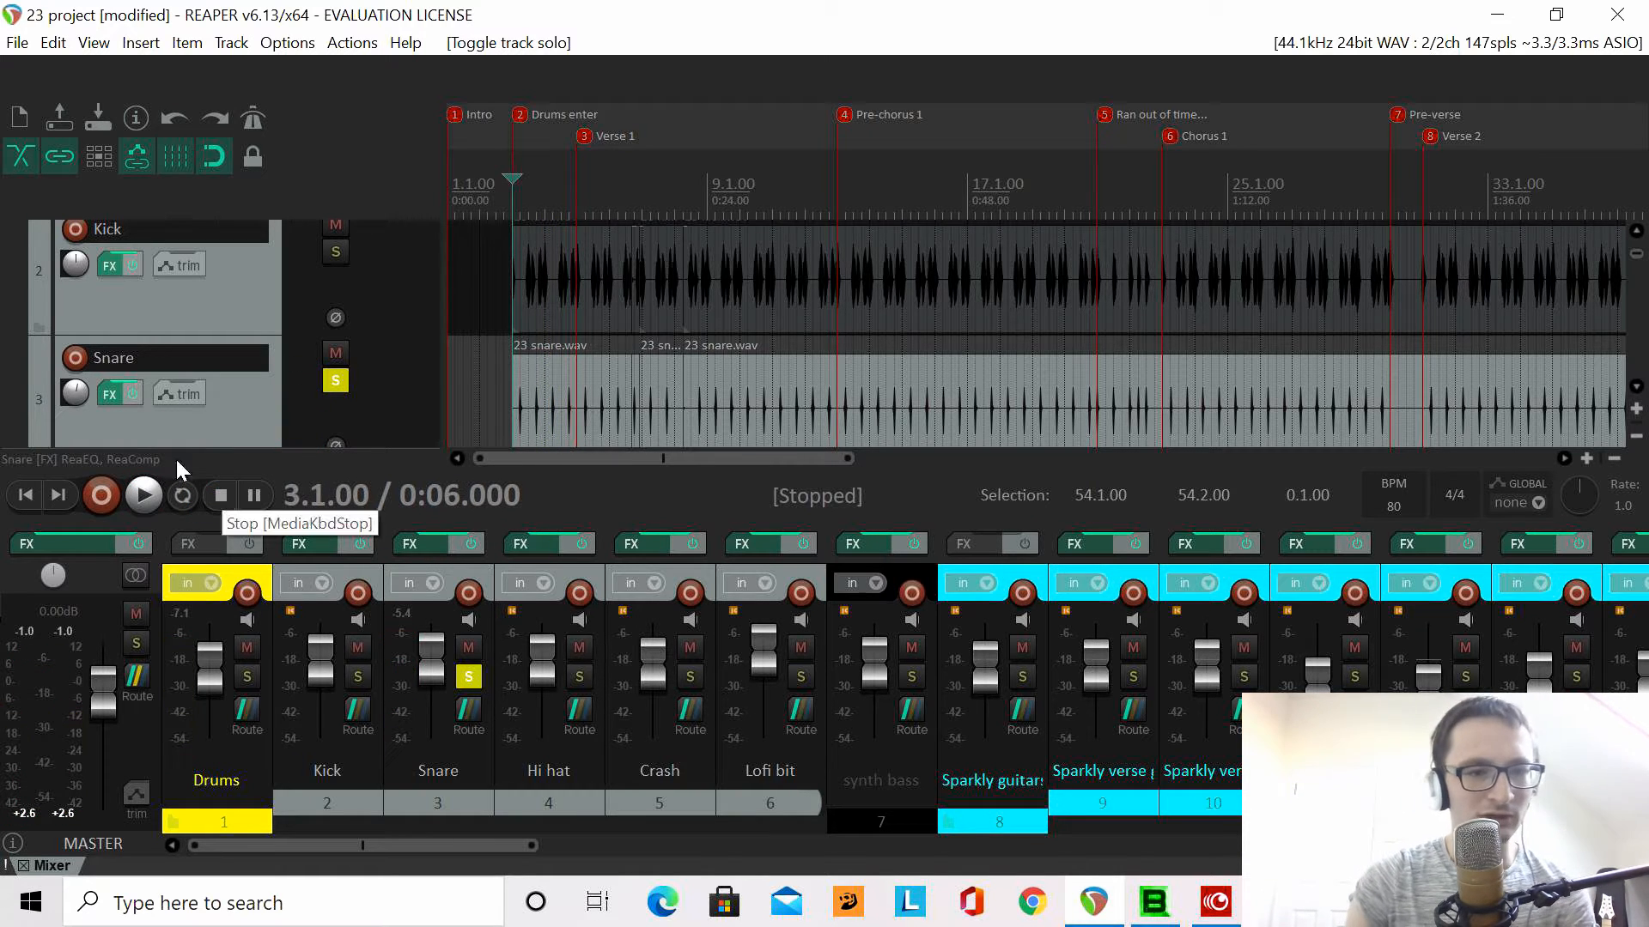
- Open the Snare track's effects and compare the snare with ReaEQ bypassed and enabled during playback
{"action": "left_click", "coordinate": [112, 400]}
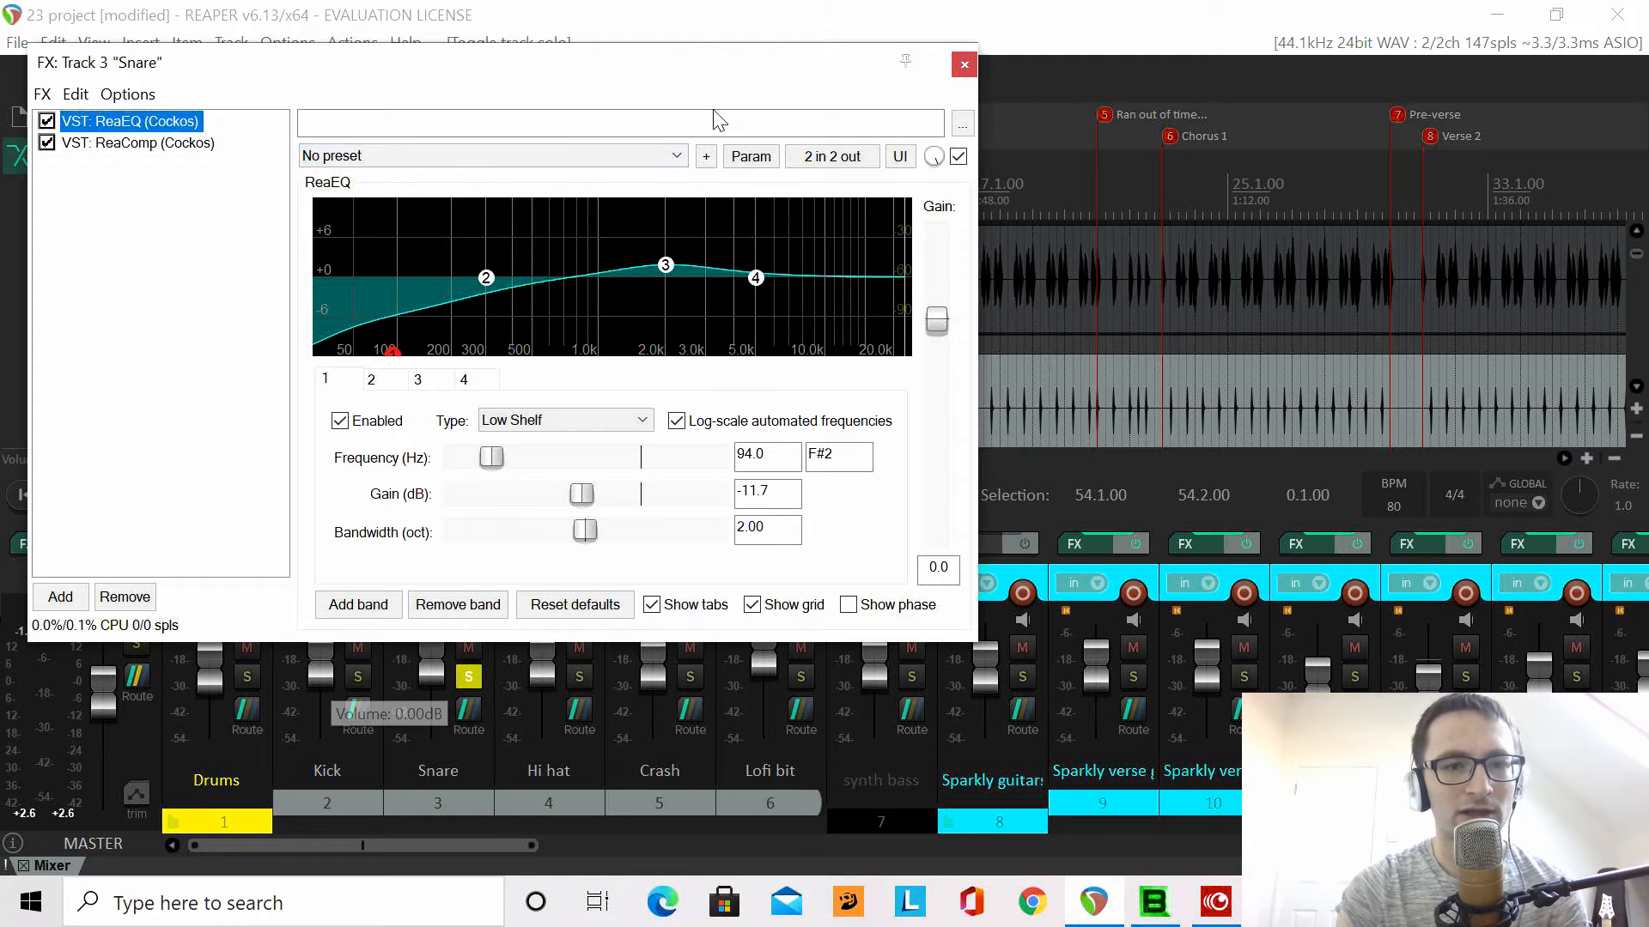
{"action": "left_click_drag", "start_coordinate": [622, 75], "coordinate": [1104, 119]}
{"action": "left_click", "coordinate": [142, 495]}
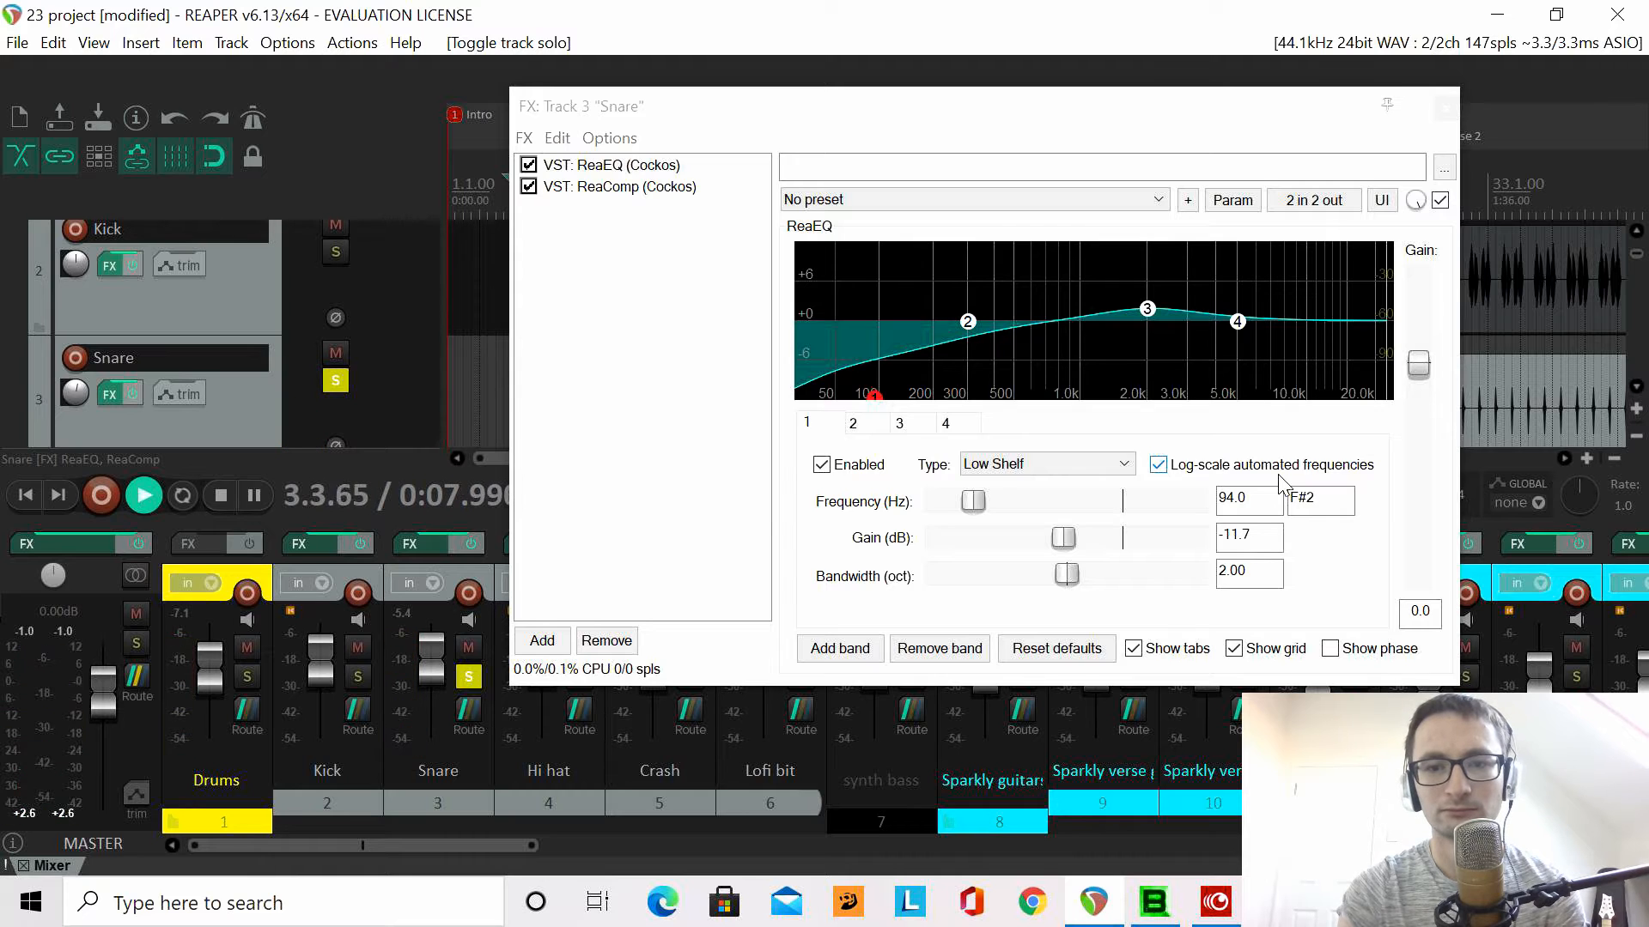
{"action": "left_click", "coordinate": [528, 164]}
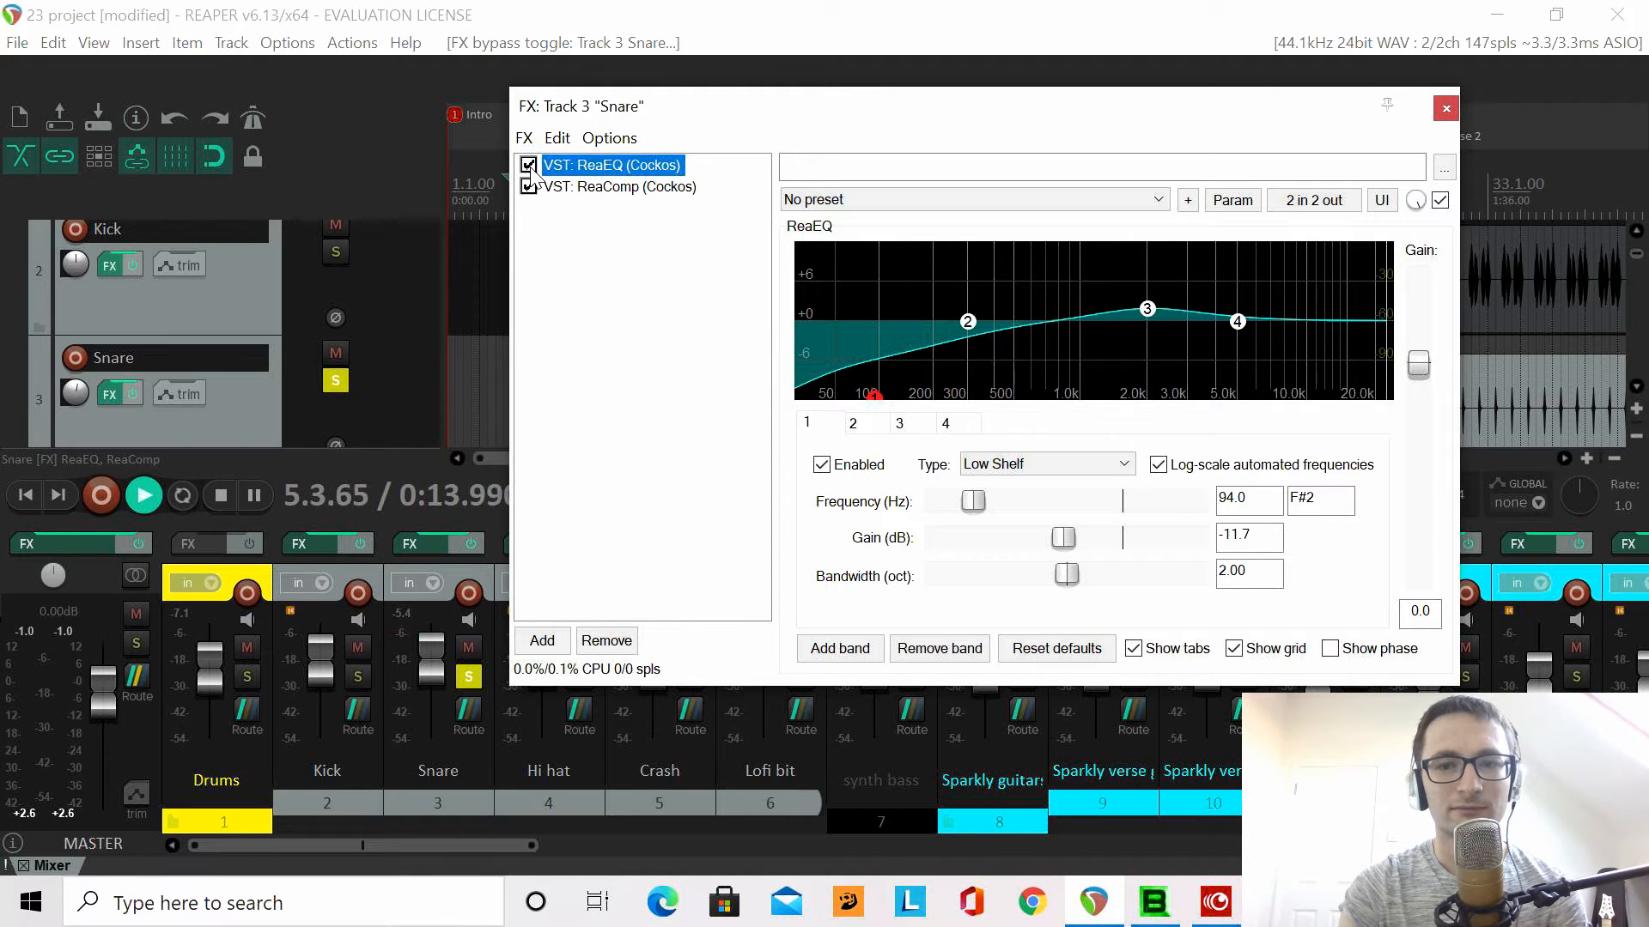
{"action": "left_click", "coordinate": [528, 165]}
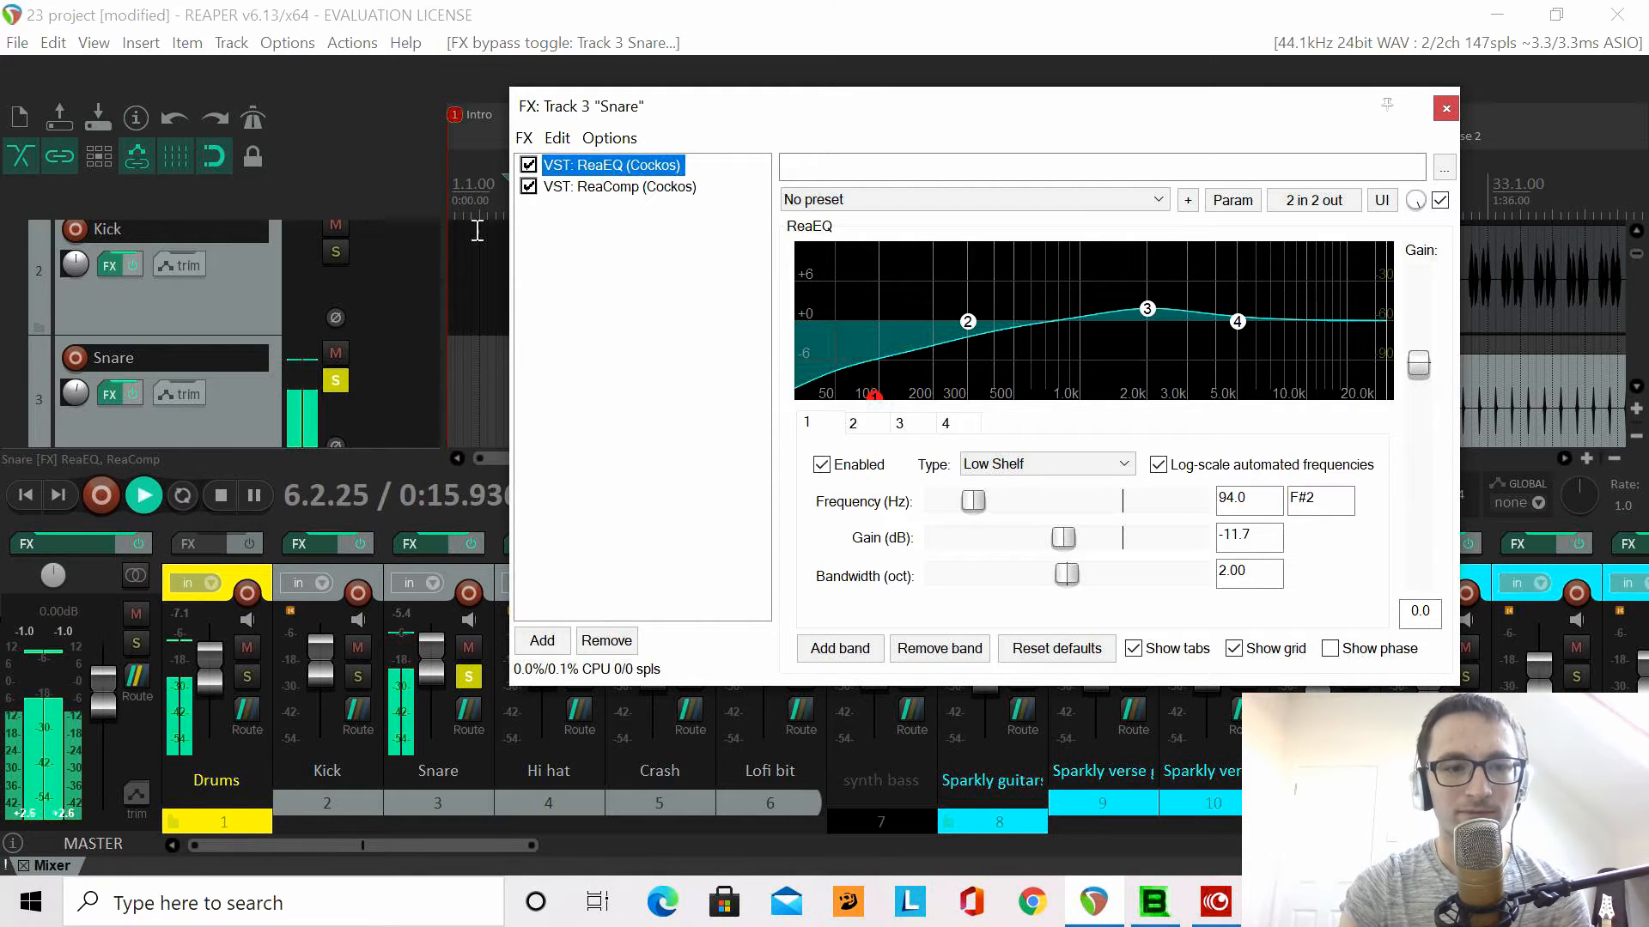
{"action": "left_click", "coordinate": [528, 165]}
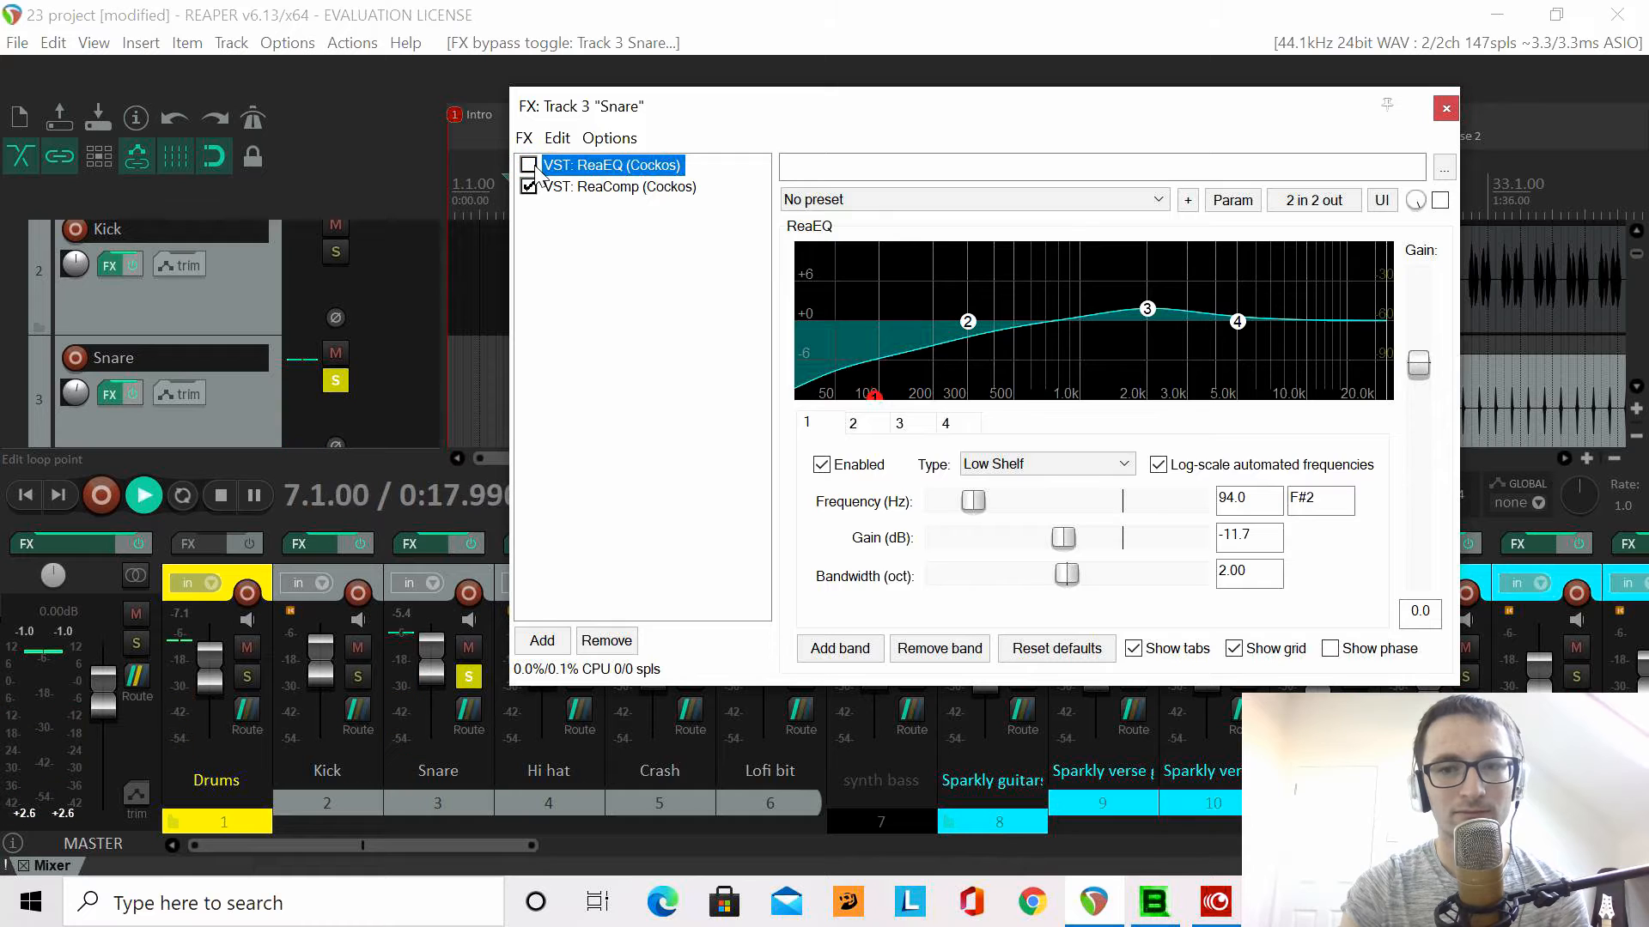
{"action": "left_click", "coordinate": [528, 165]}
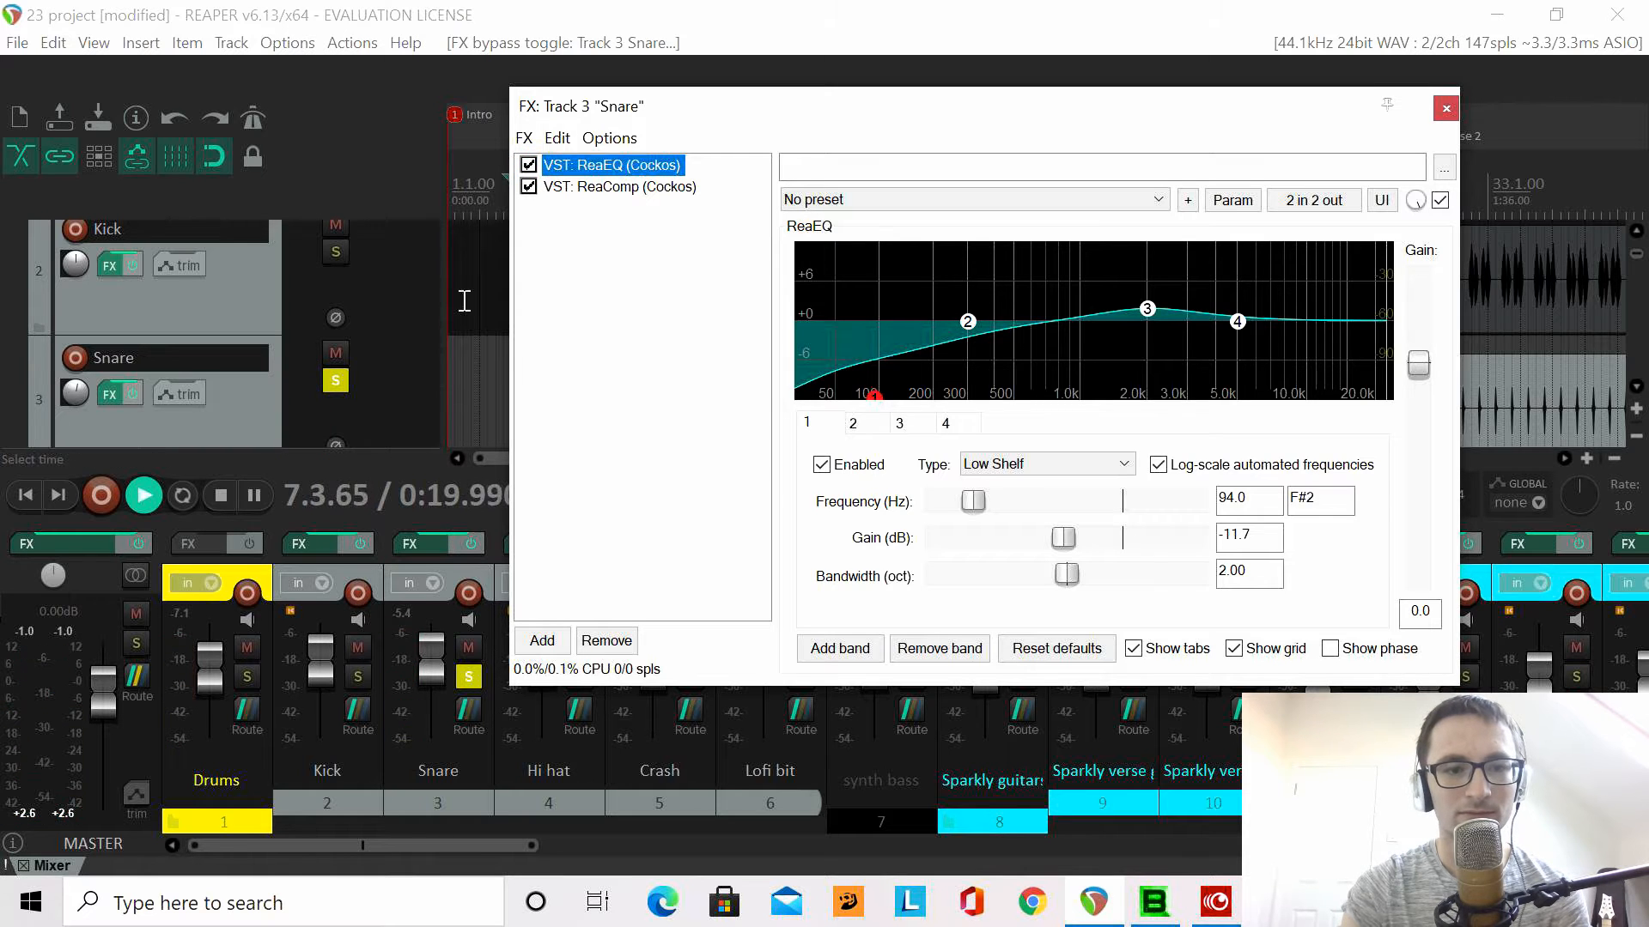
{"action": "left_click", "coordinate": [220, 496]}
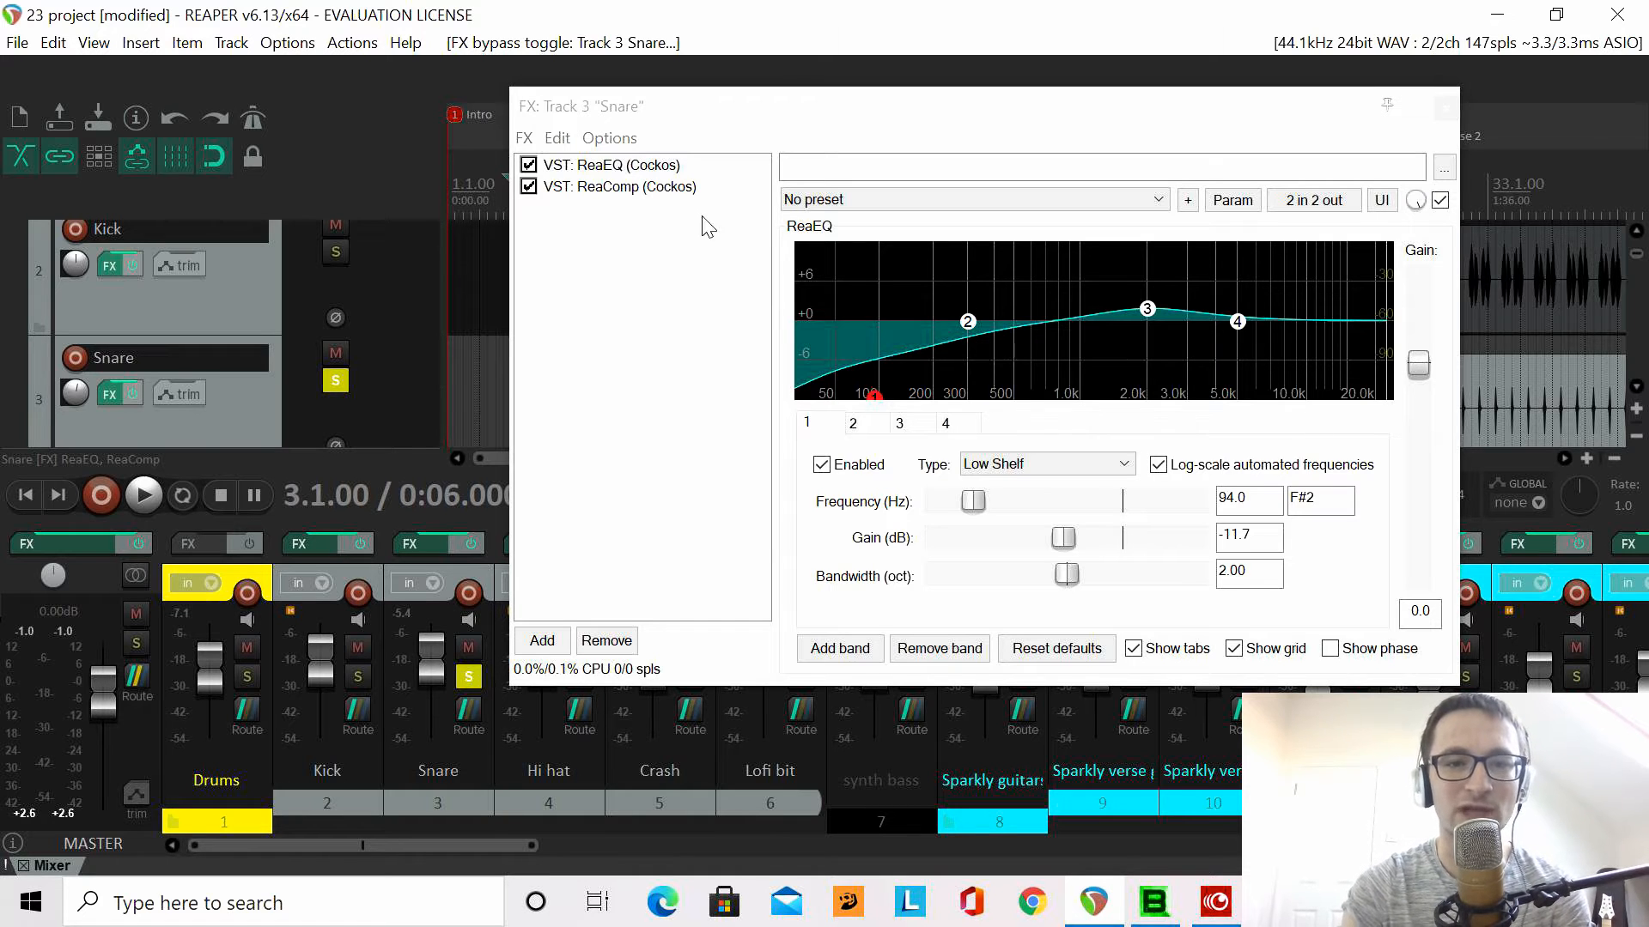
- Examine the snare's ReaComp settings and its list of stock presets, keeping the current preset, and close the effects window
{"action": "left_click", "coordinate": [661, 189]}
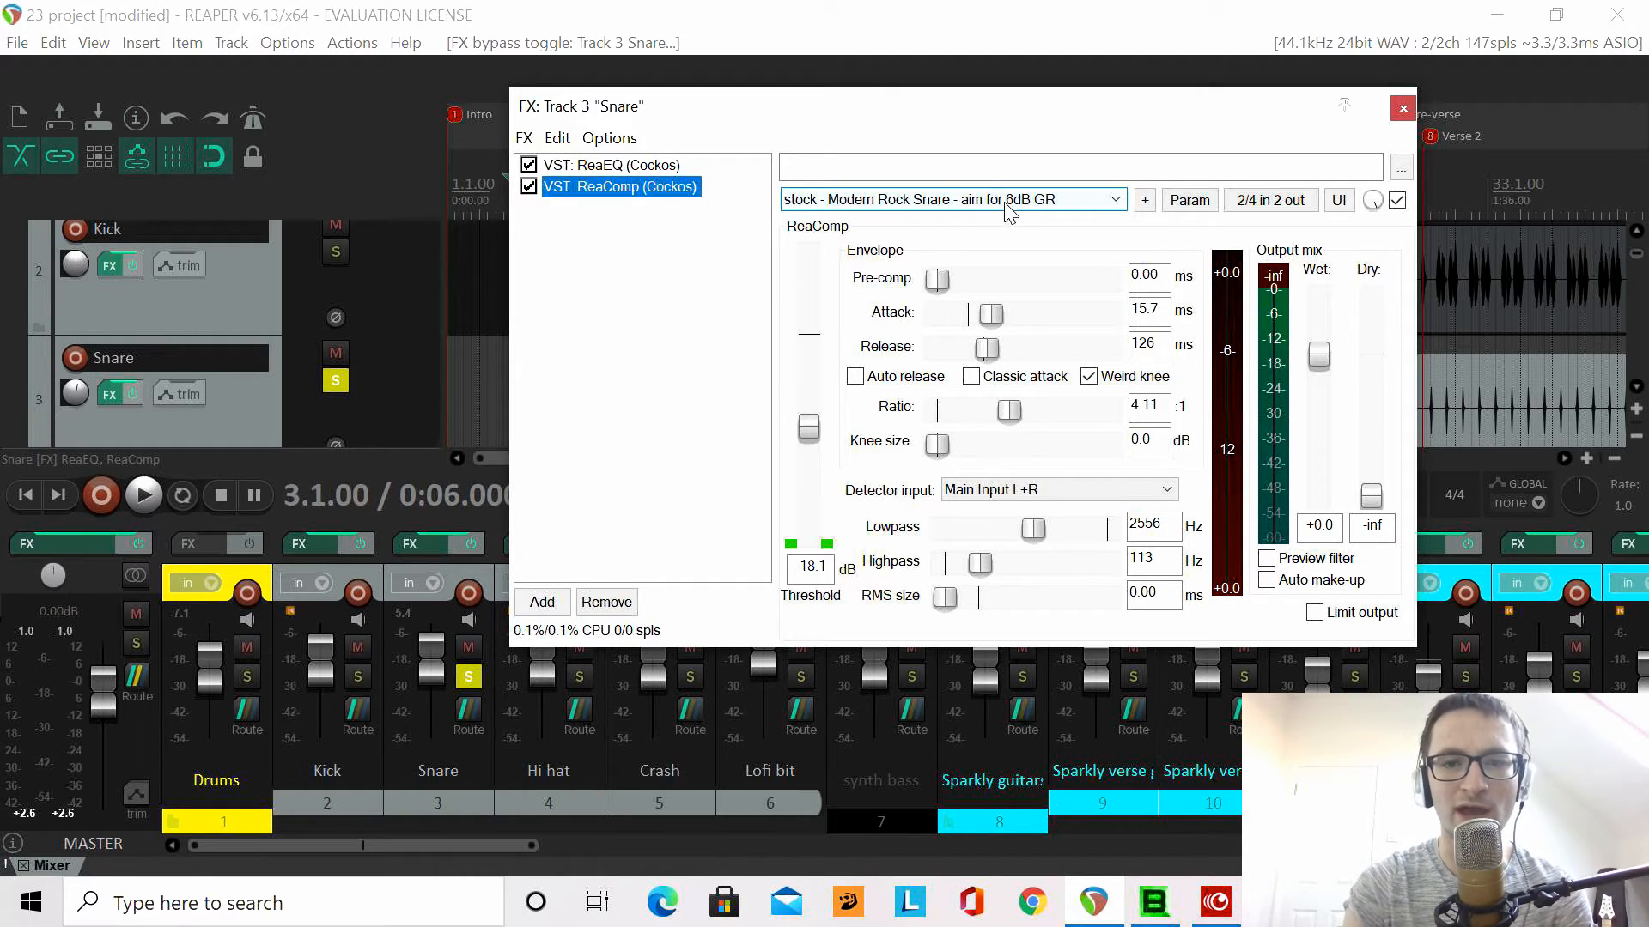
{"action": "left_click", "coordinate": [911, 198]}
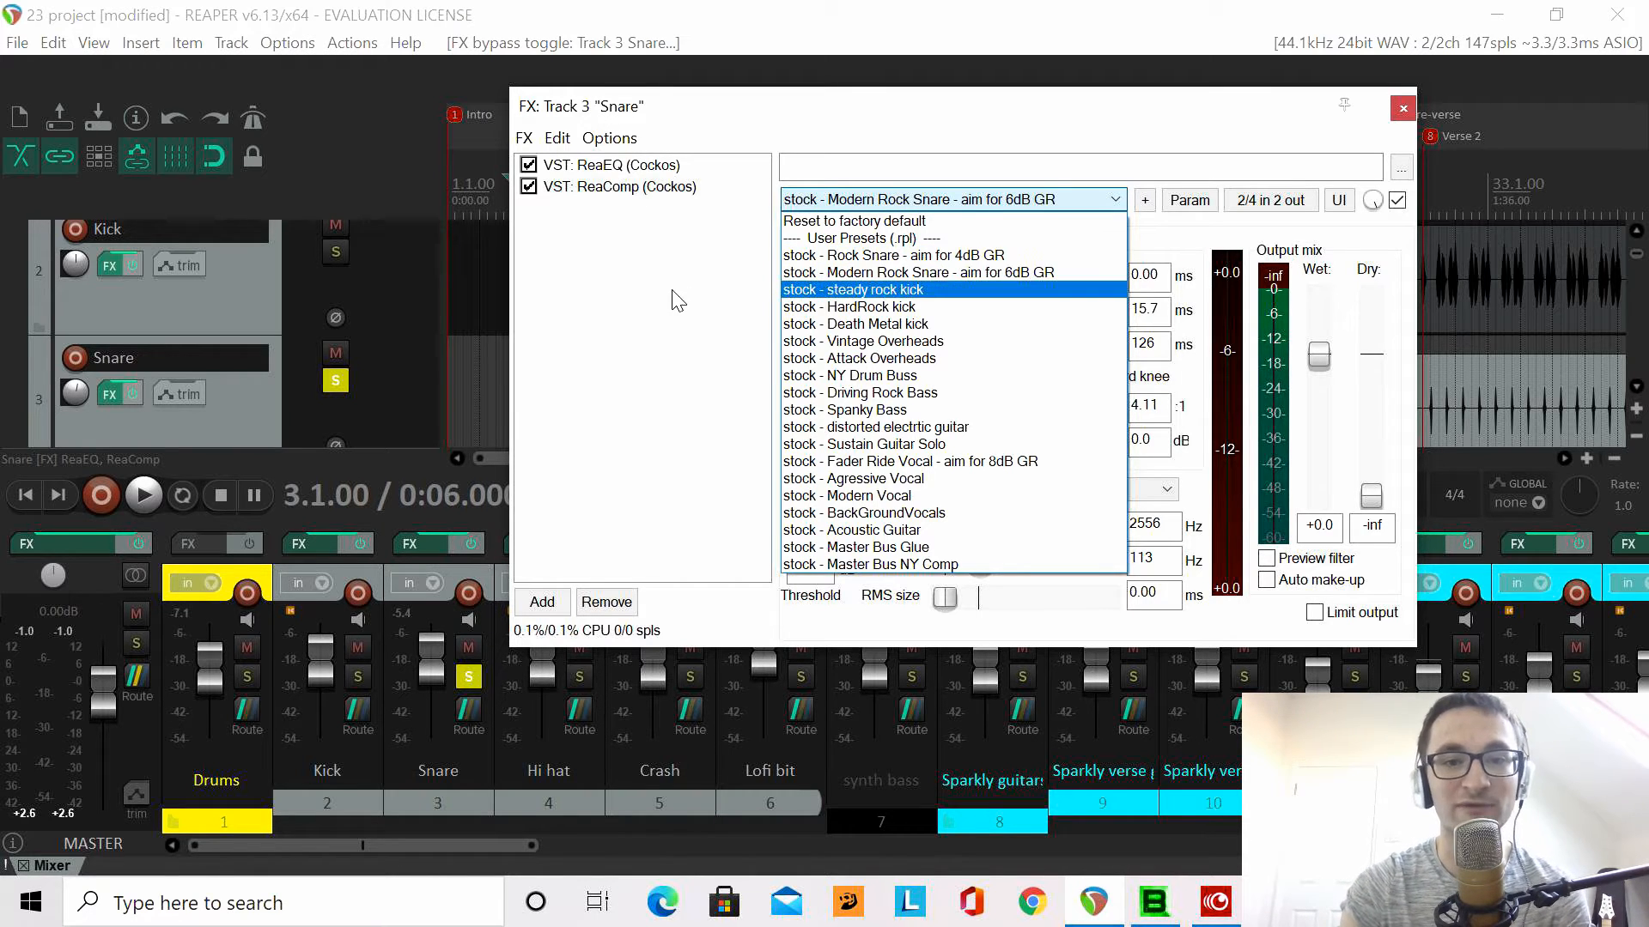
{"action": "left_click", "coordinate": [632, 285]}
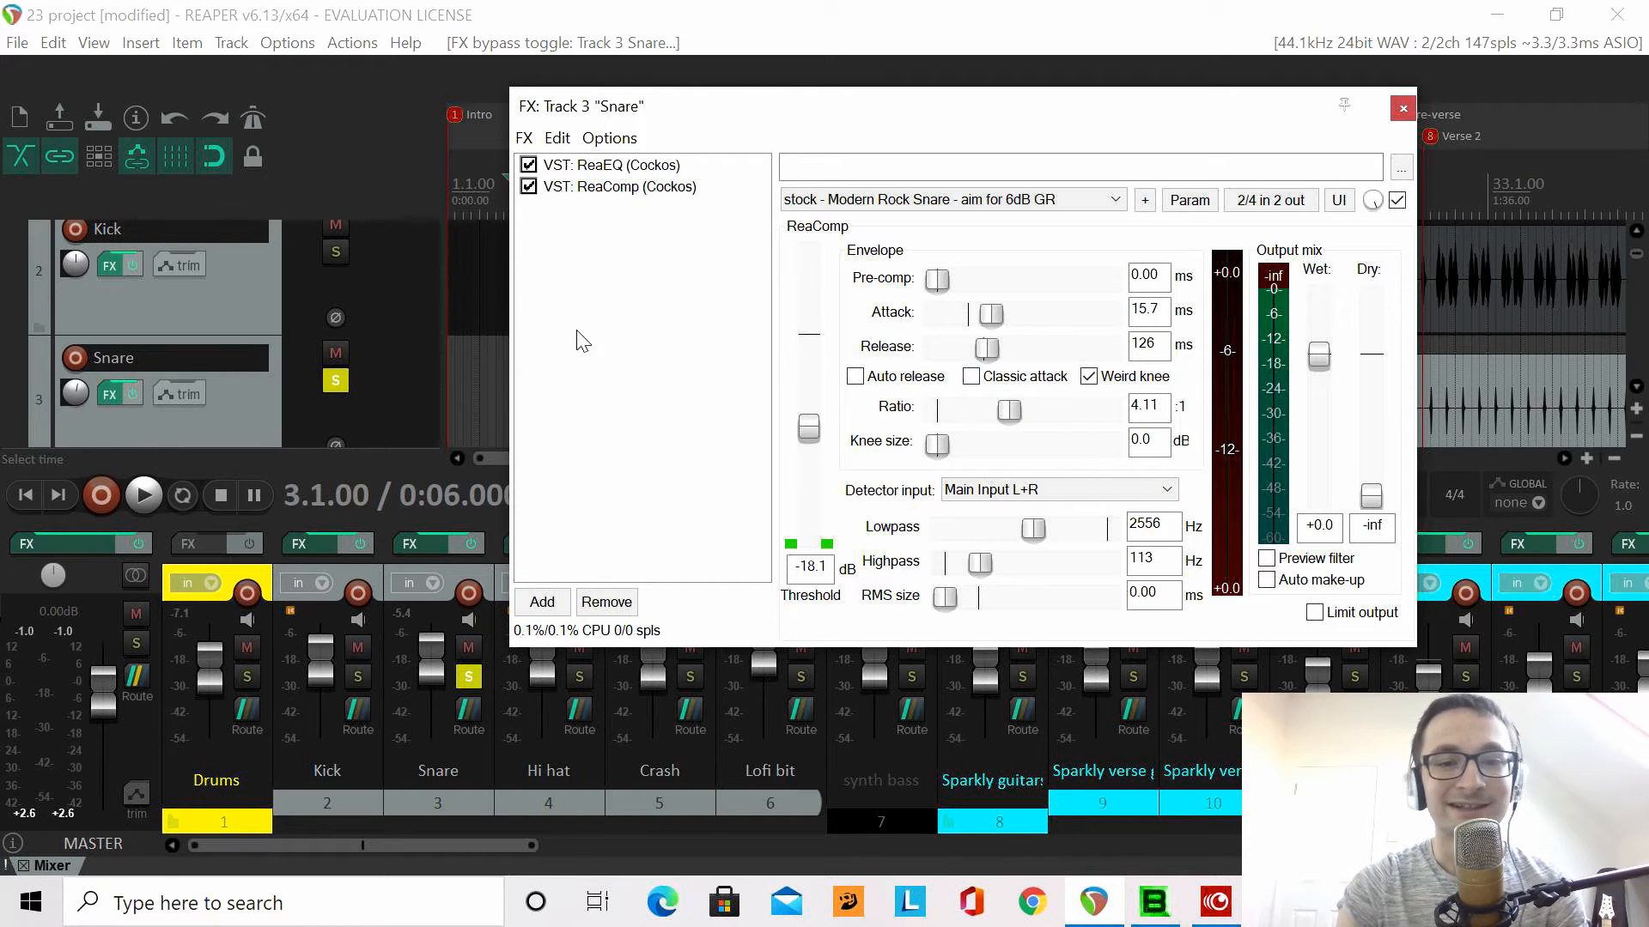
{"action": "left_click", "coordinate": [1402, 110]}
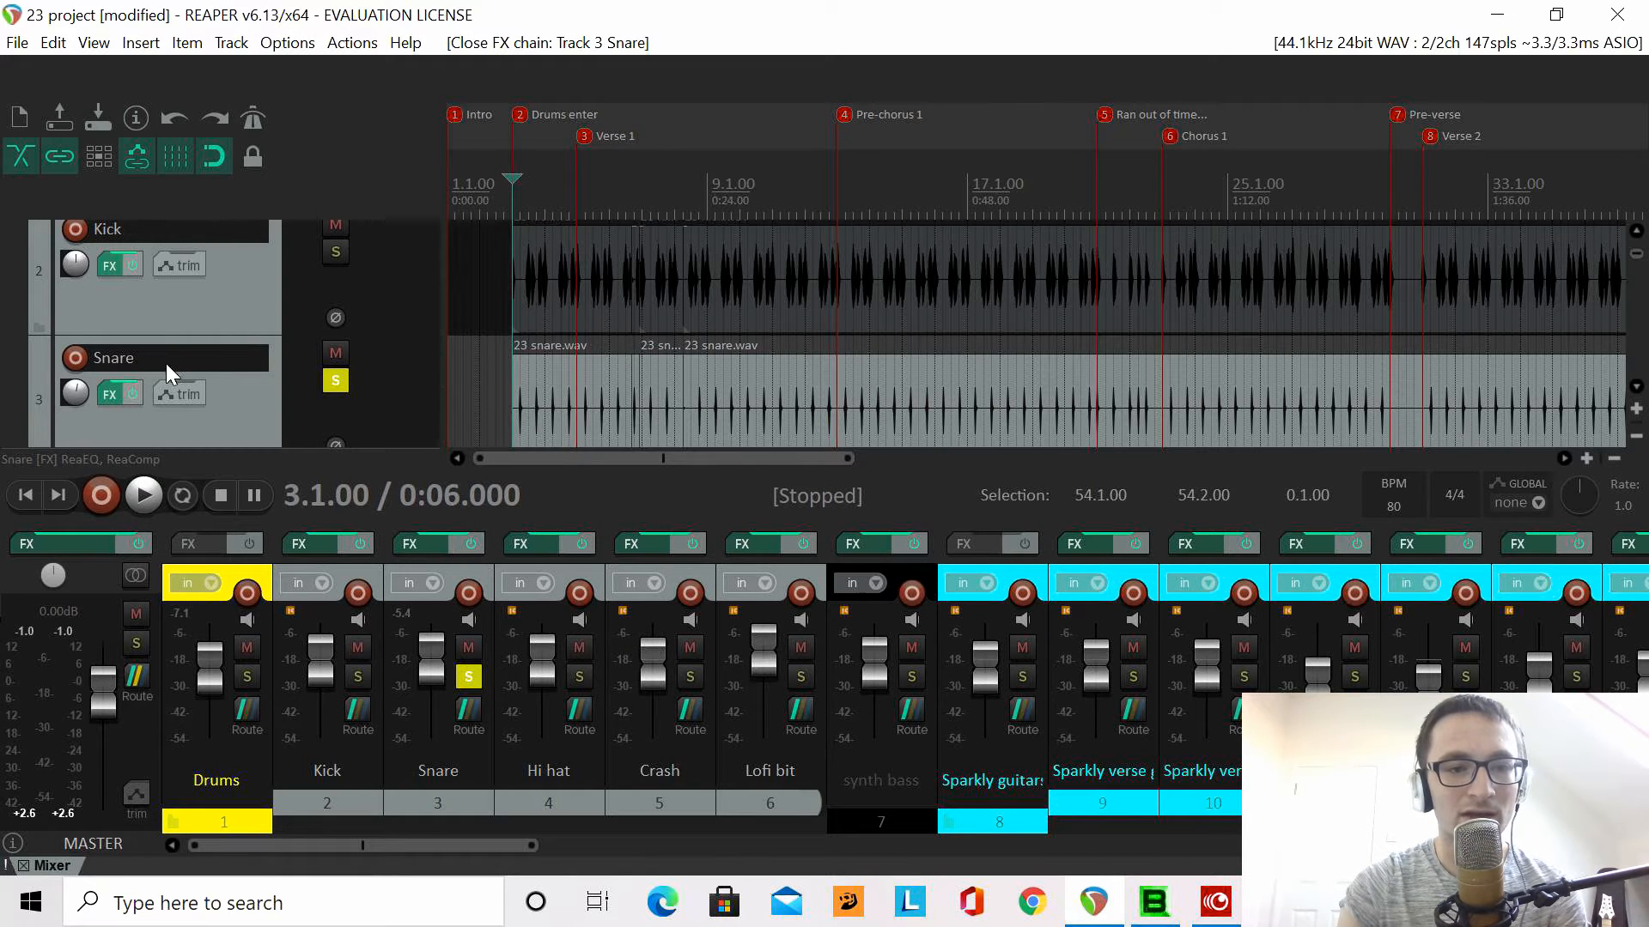
- Unsolo the Snare track, solo the Hi hat track, and start playback from the Pre-chorus 1 marker
{"action": "left_click", "coordinate": [334, 381]}
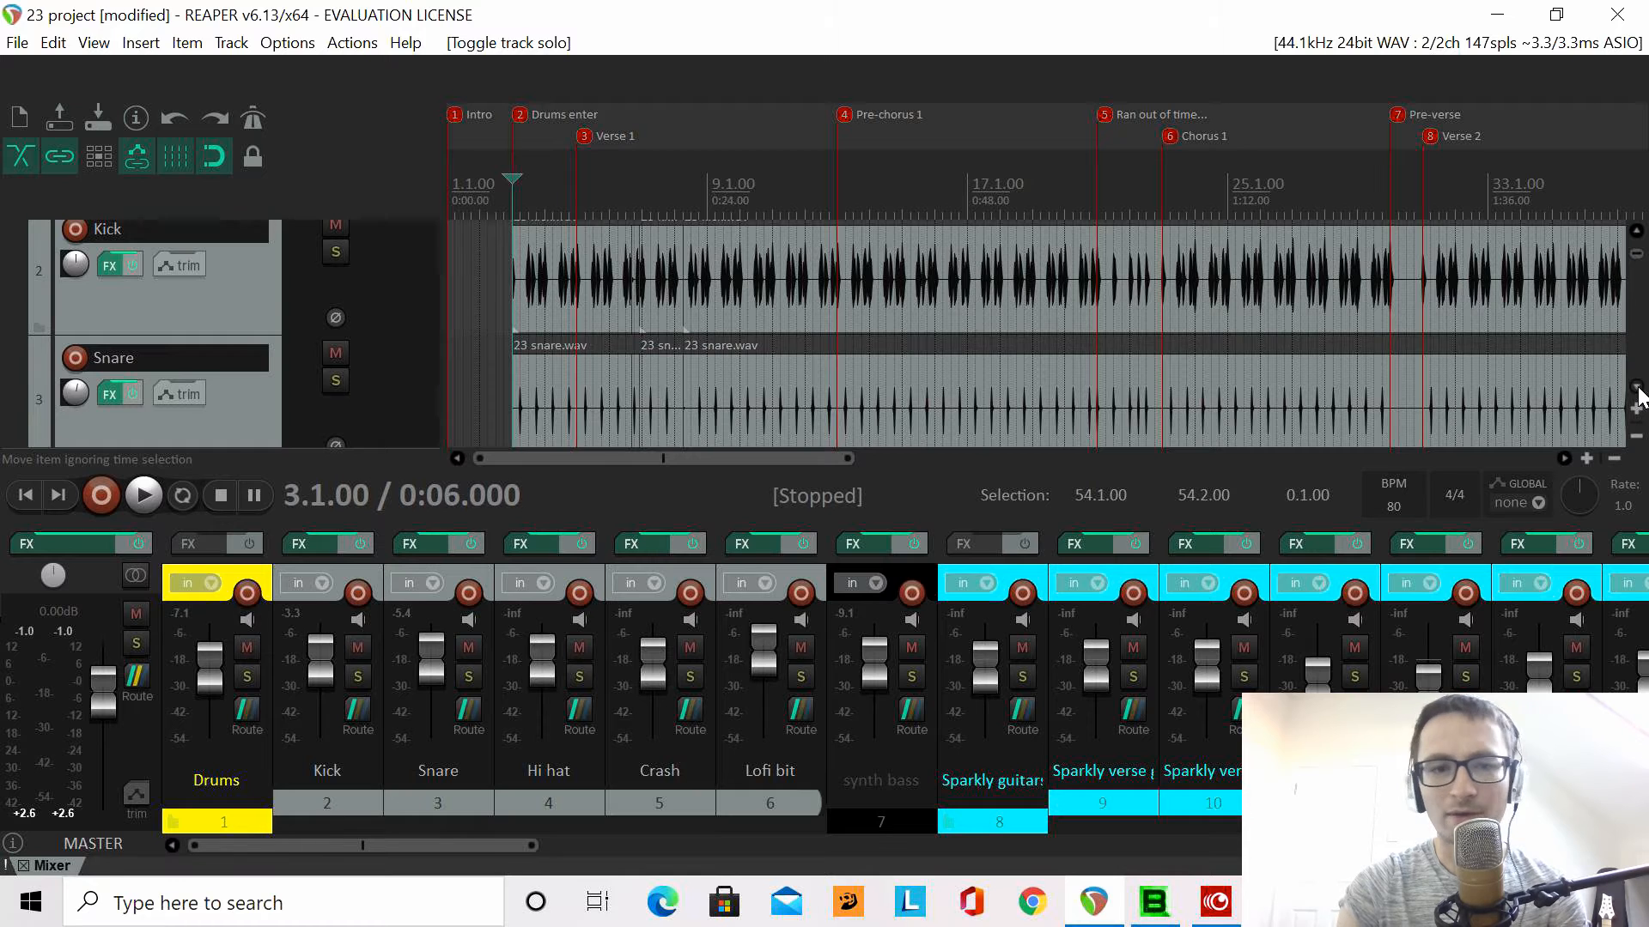
{"action": "scroll", "coordinate": [1640, 396], "scroll_direction": "down", "scroll_amount": 3}
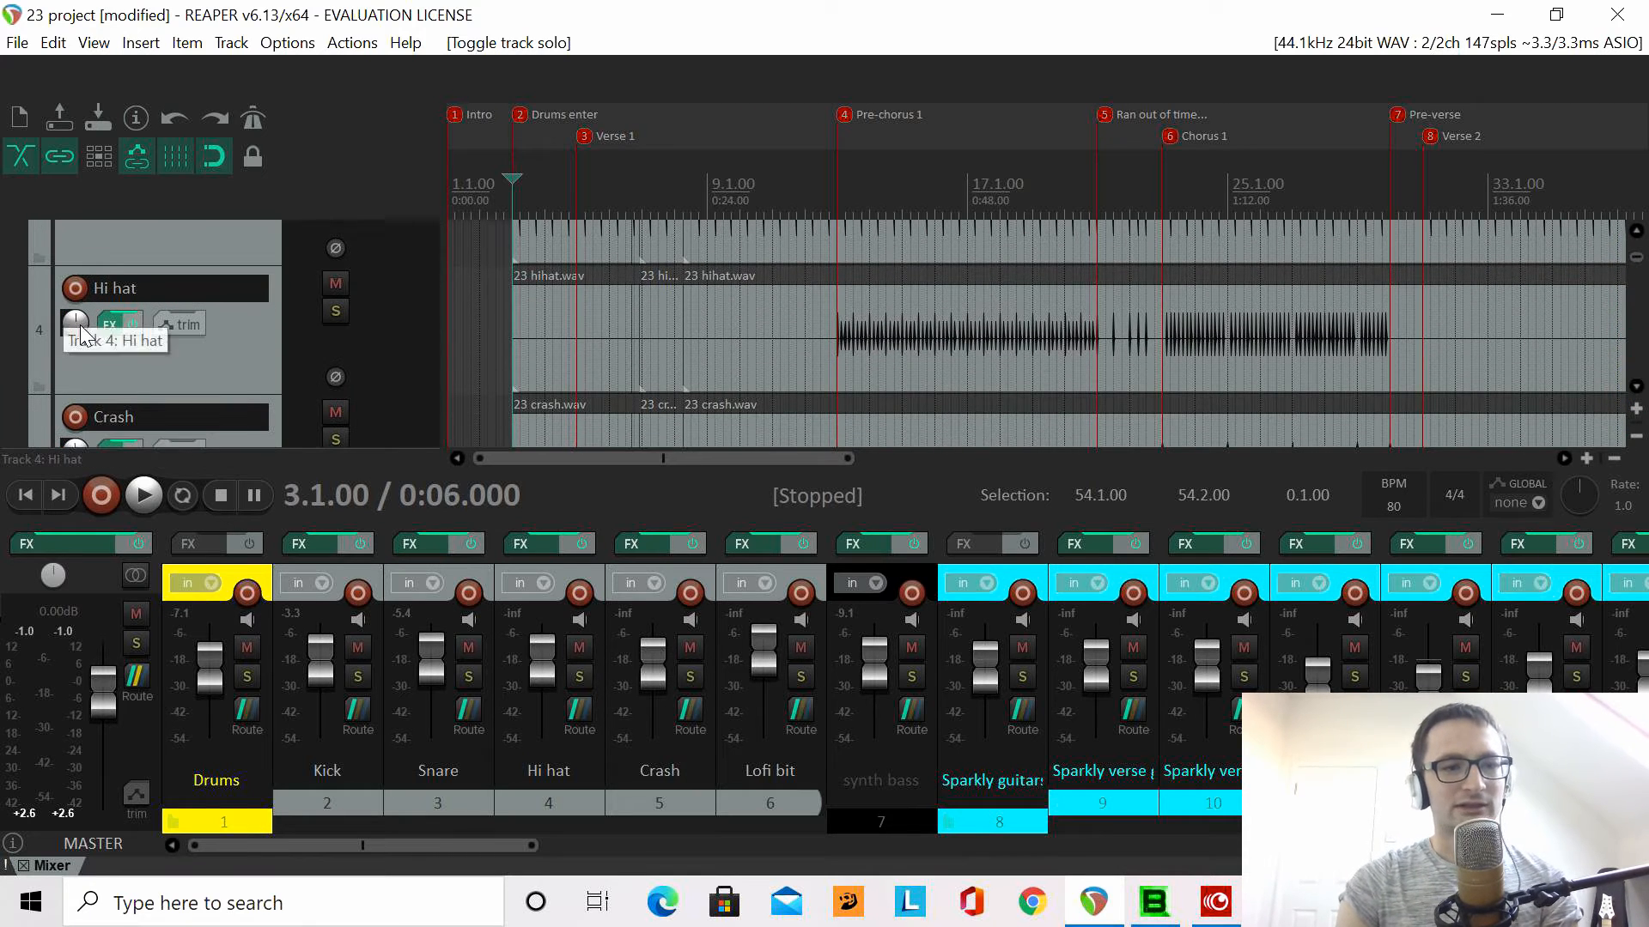
{"action": "left_click", "coordinate": [335, 311]}
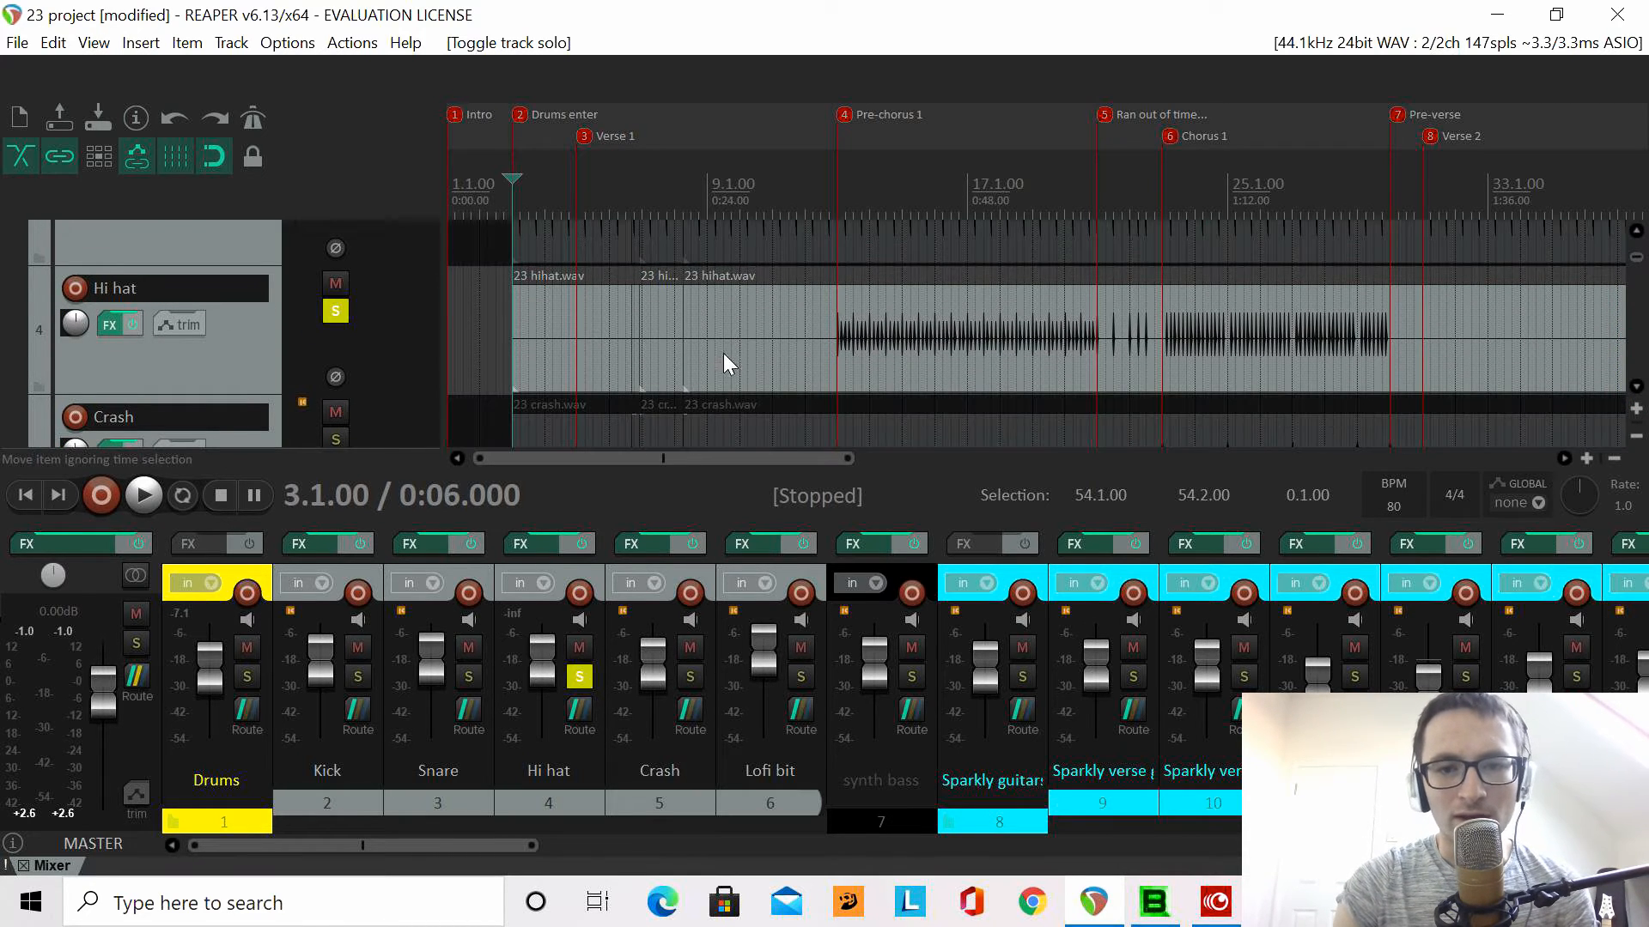
{"action": "left_click", "coordinate": [836, 302]}
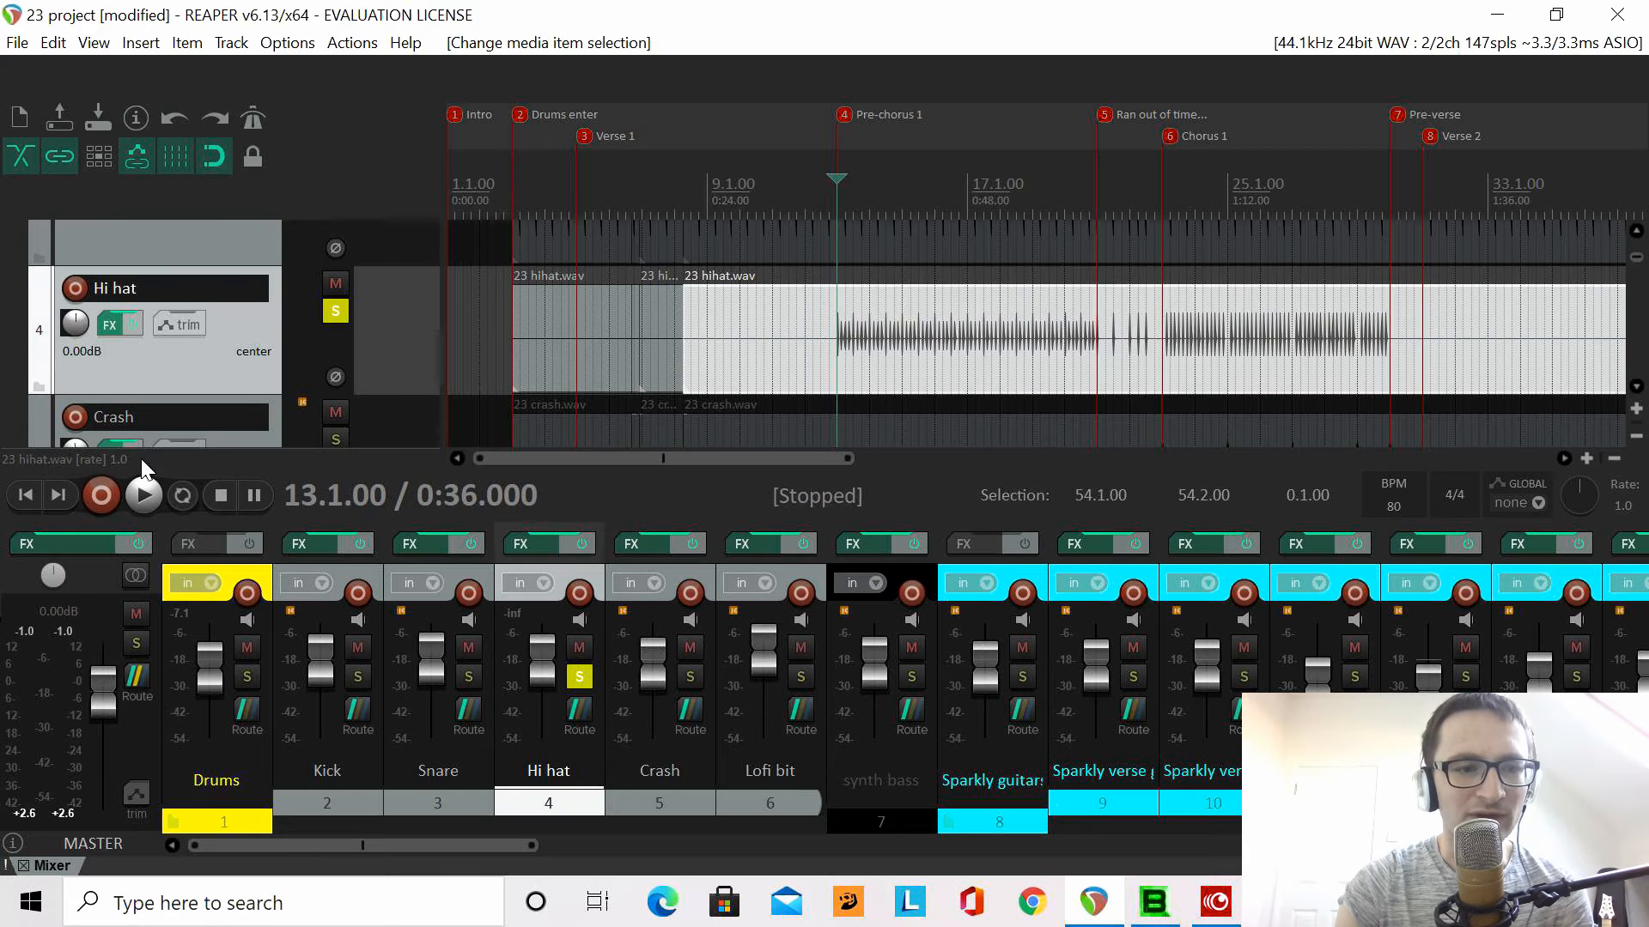
{"action": "left_click", "coordinate": [143, 495]}
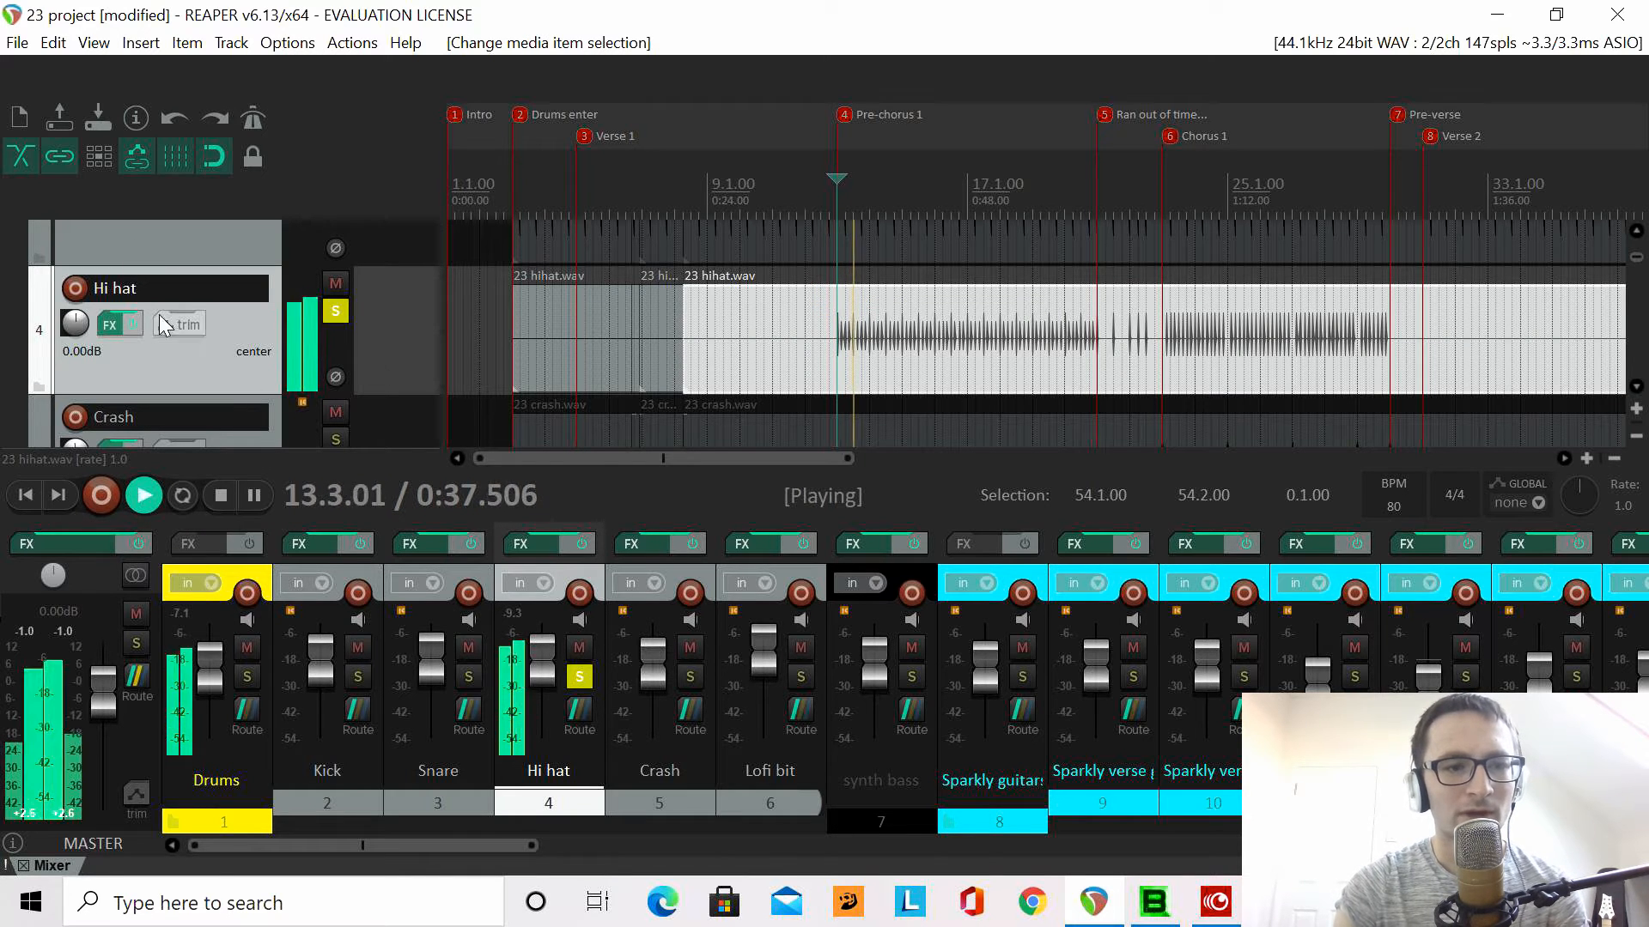
- Open the Hi hat track's effects to inspect its ReaEQ curve while the part plays, and stop playback
{"action": "left_click", "coordinate": [109, 325]}
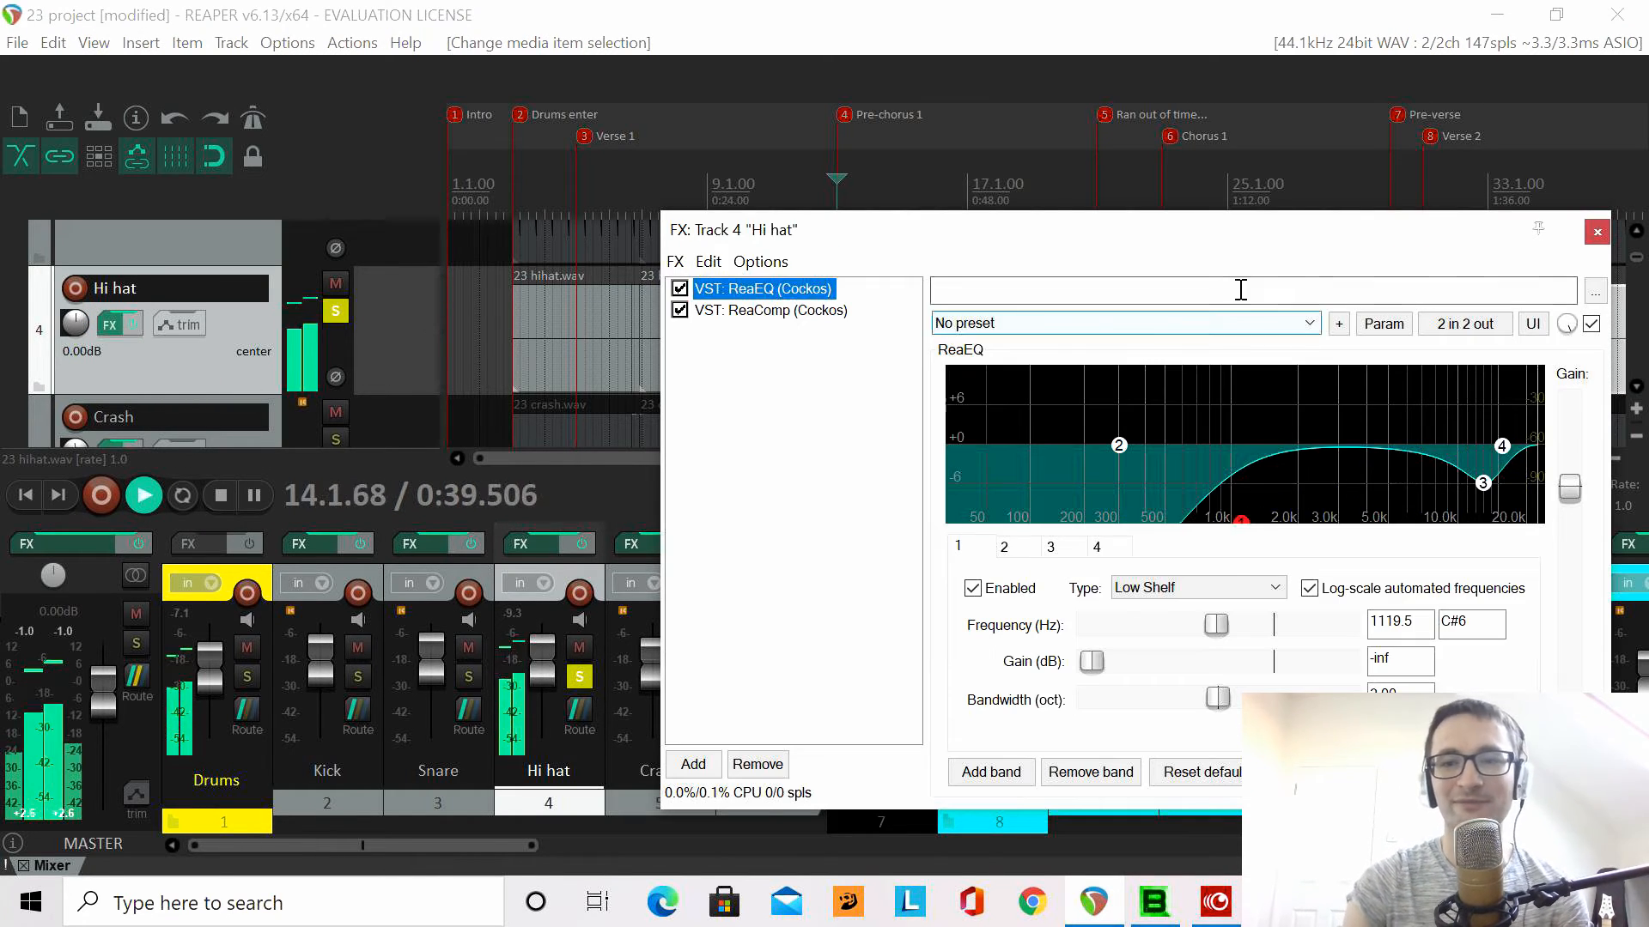
{"action": "left_click_drag", "start_coordinate": [1233, 232], "coordinate": [1114, 162]}
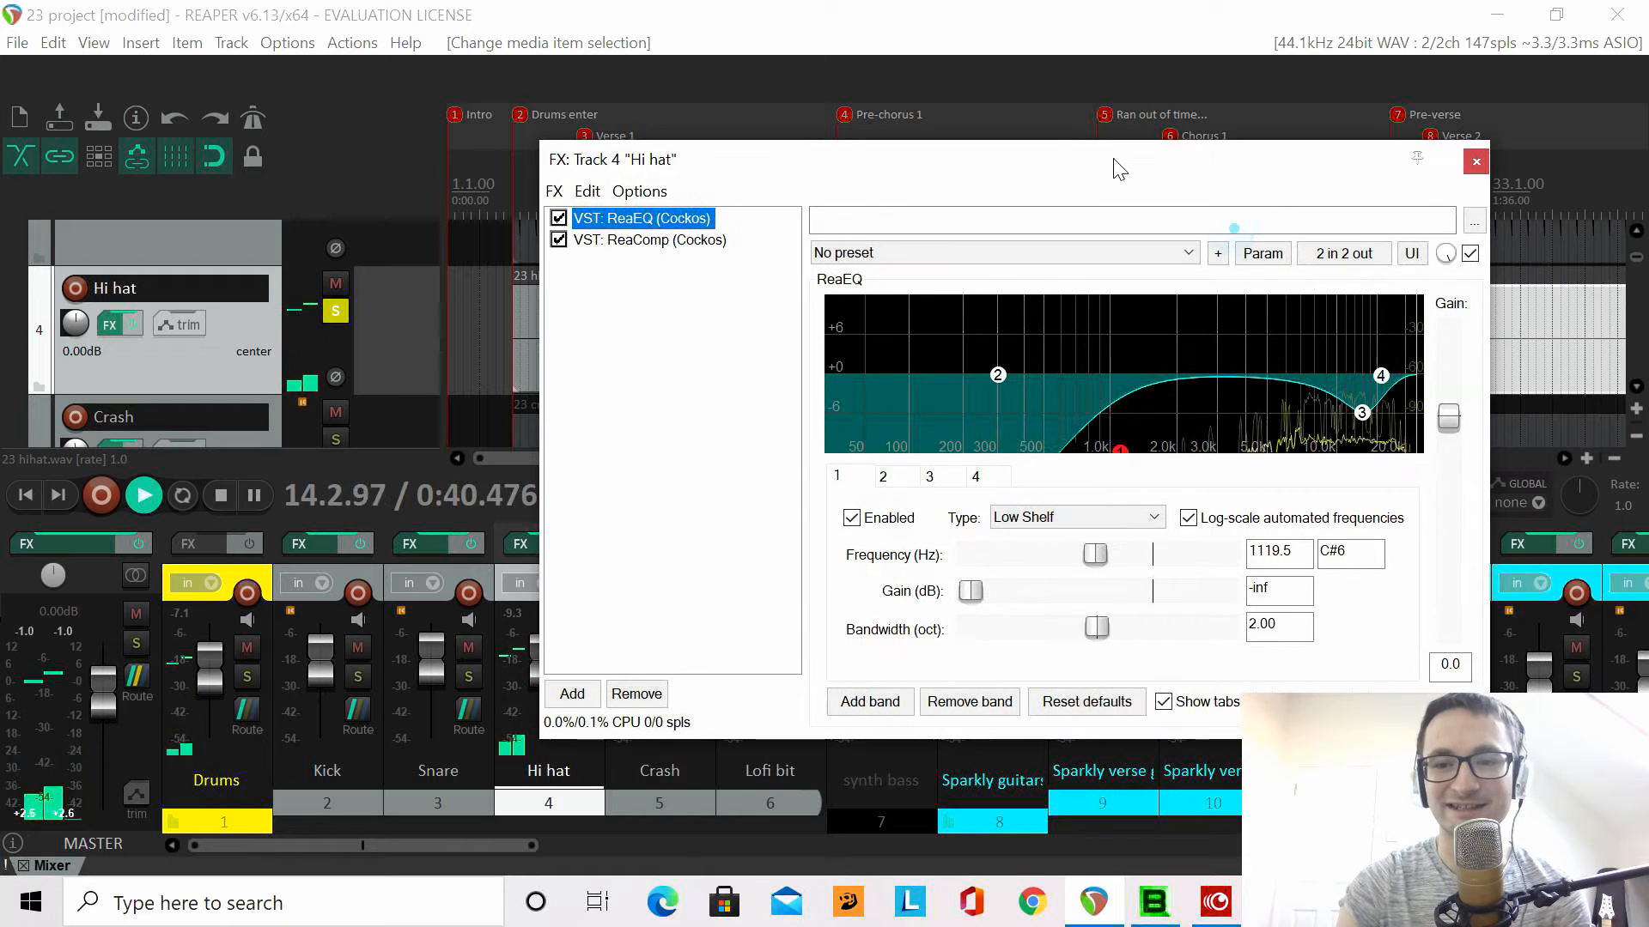
{"action": "left_click", "coordinate": [221, 495]}
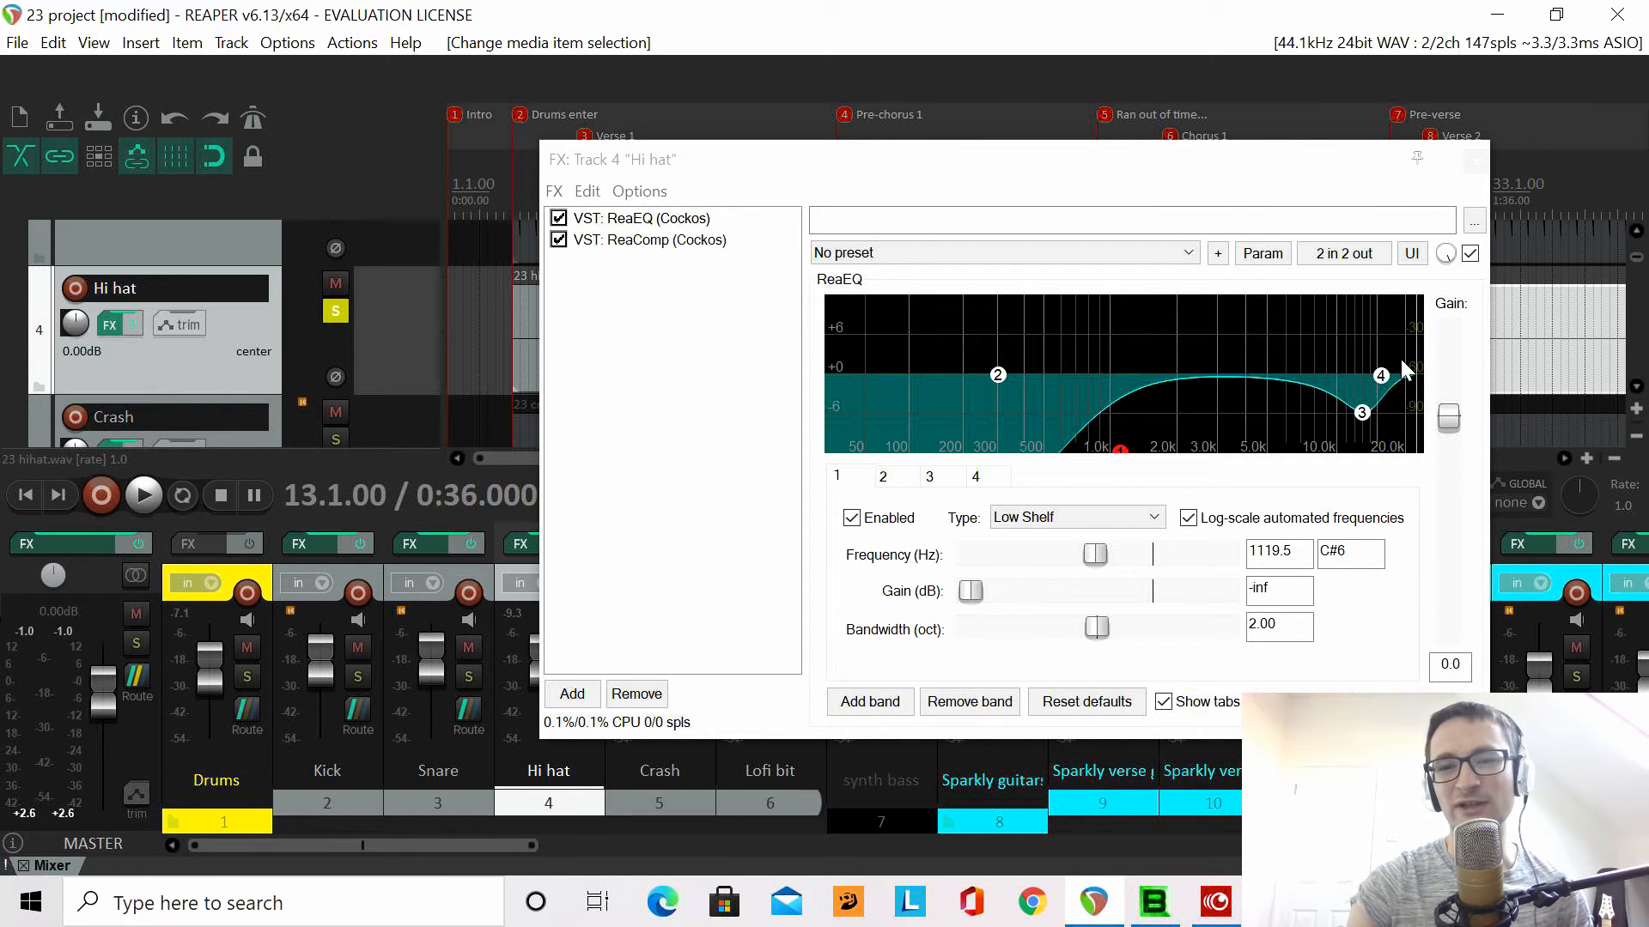
- While the hi-hat plays, raise ReaEQ band 3 to about +0.5 dB, return it to about -6.2 dB at 12.8 kHz, and stop playback
{"action": "mouse_move", "coordinate": [1371, 416]}
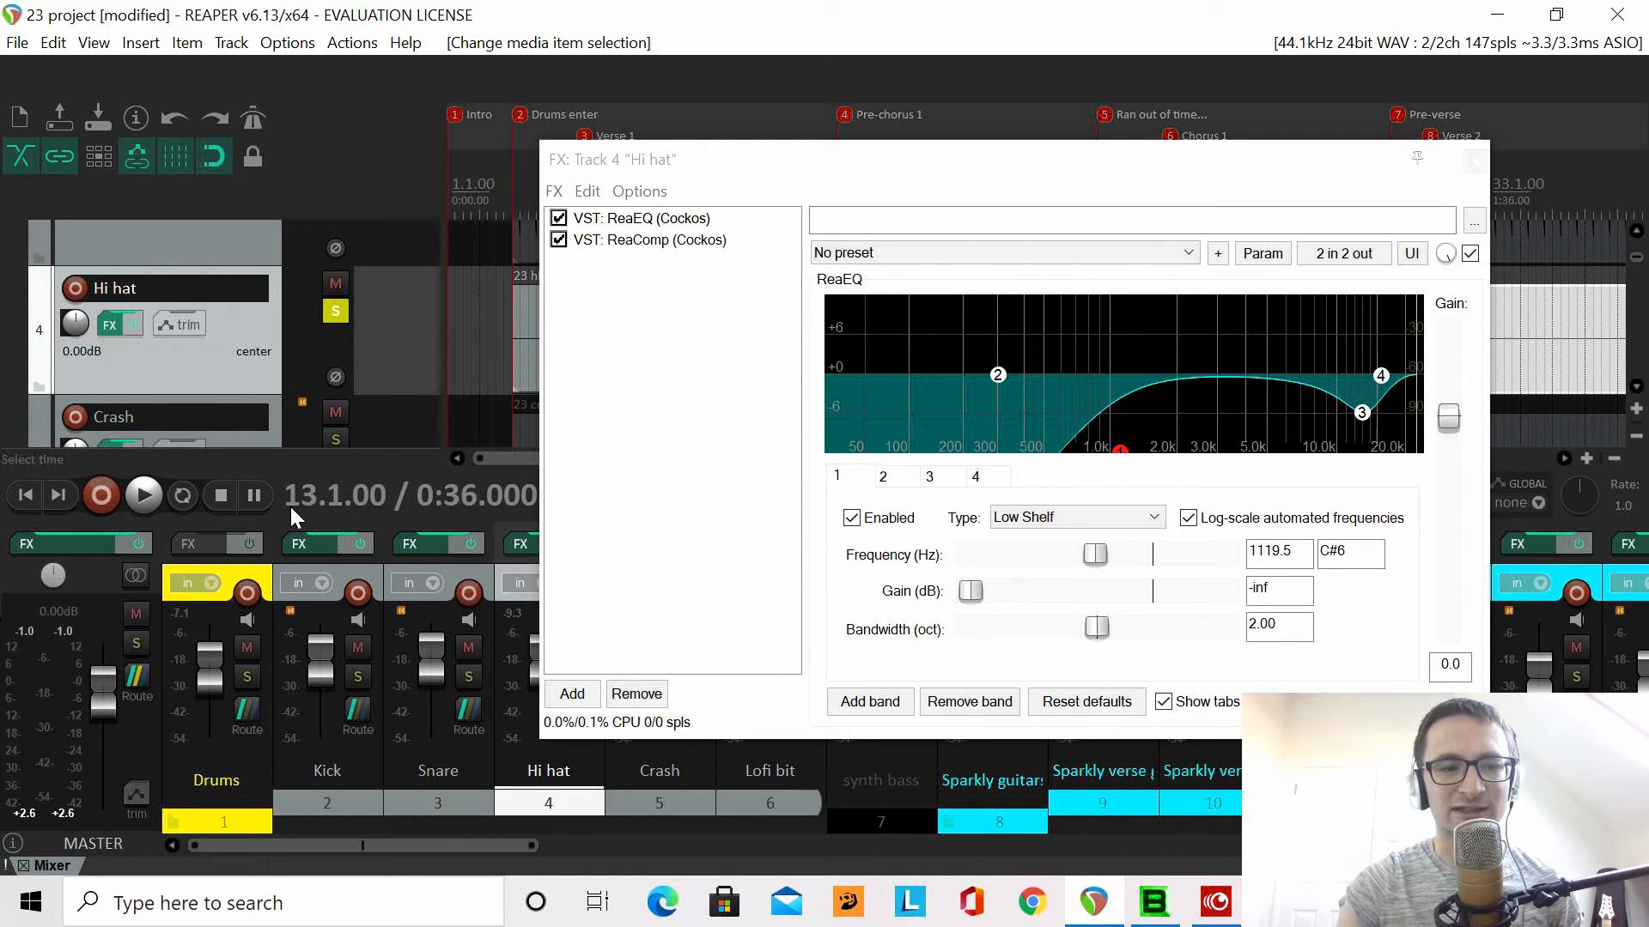
{"action": "left_click", "coordinate": [152, 495]}
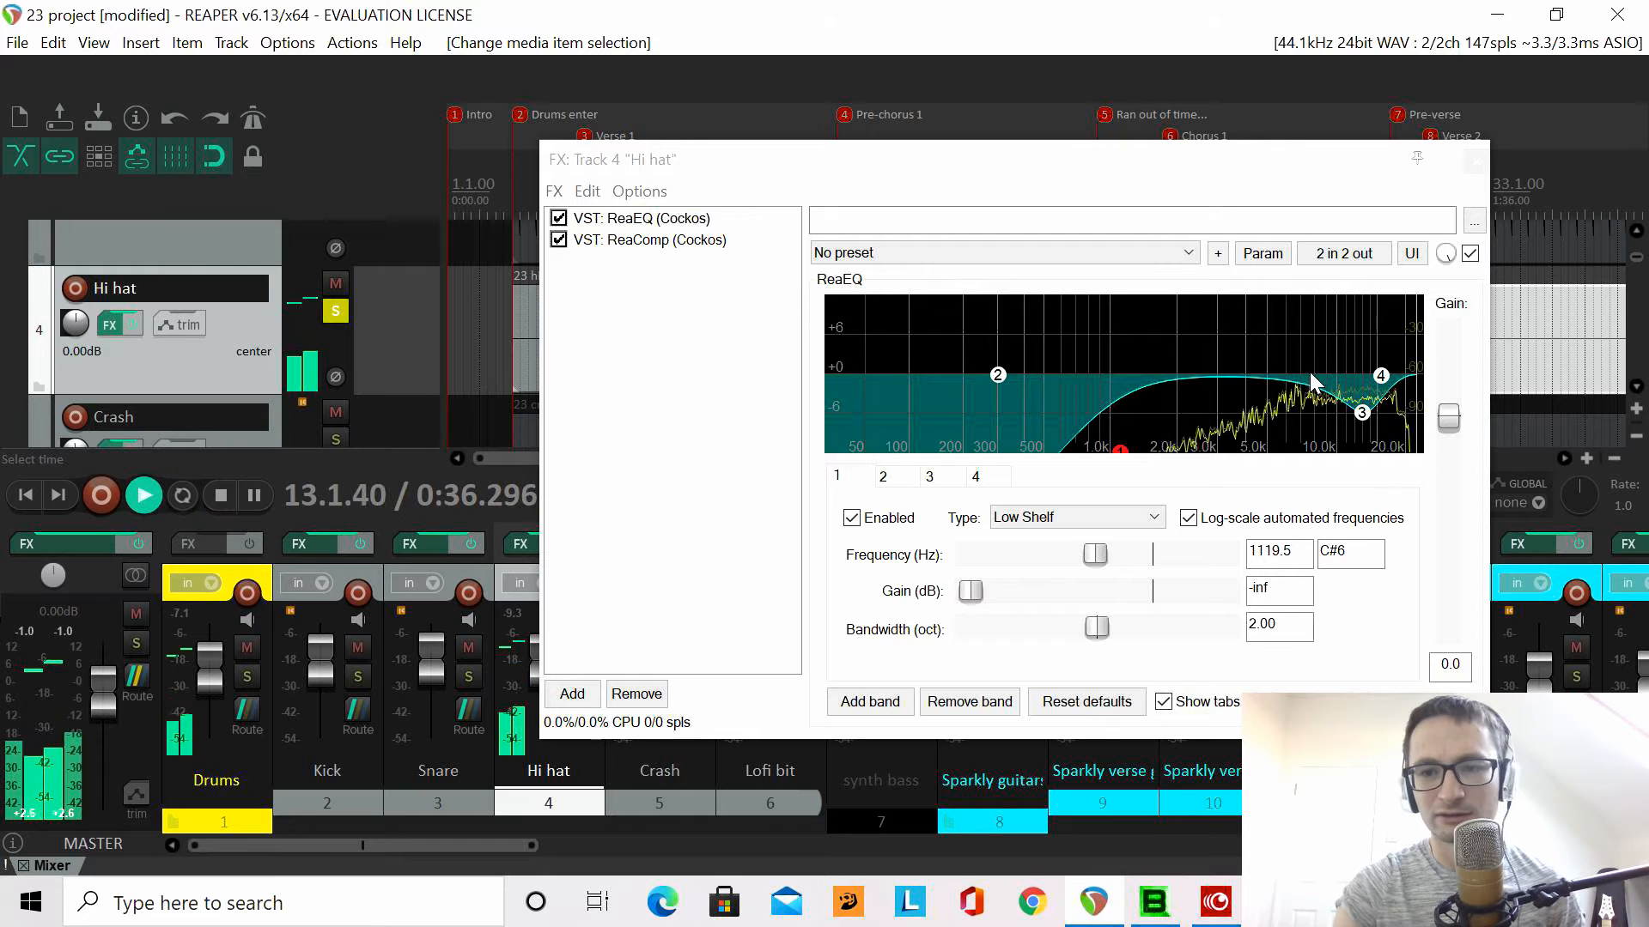
{"action": "left_click_drag", "start_coordinate": [1362, 415], "coordinate": [1364, 382]}
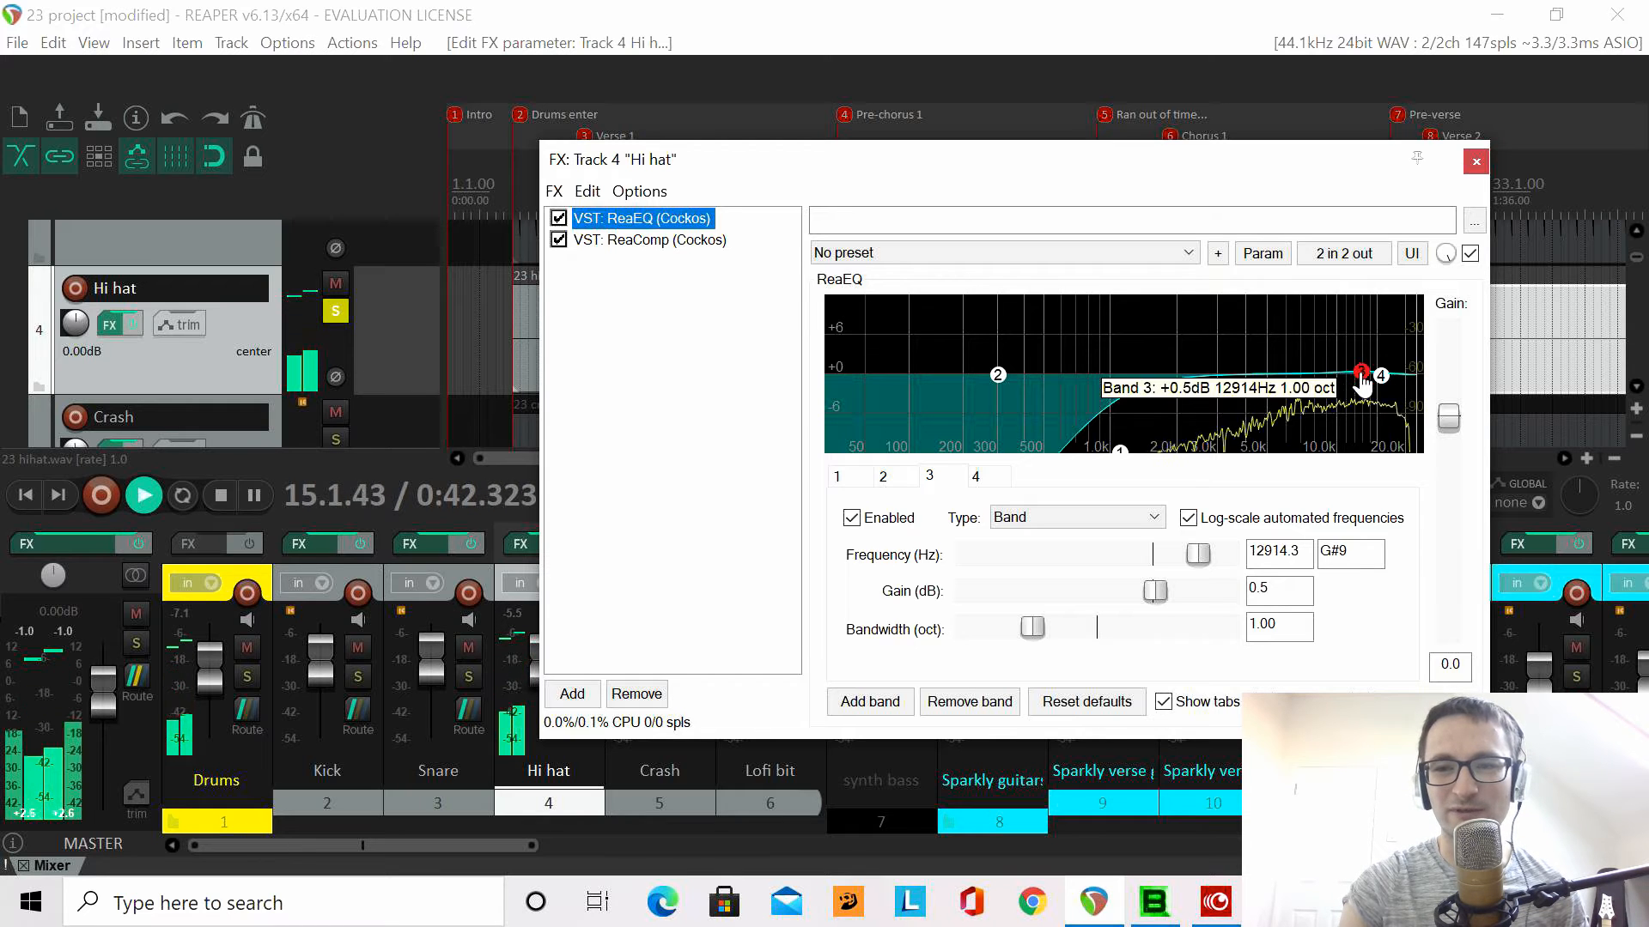
{"action": "left_click_drag", "start_coordinate": [1362, 384], "coordinate": [1362, 425]}
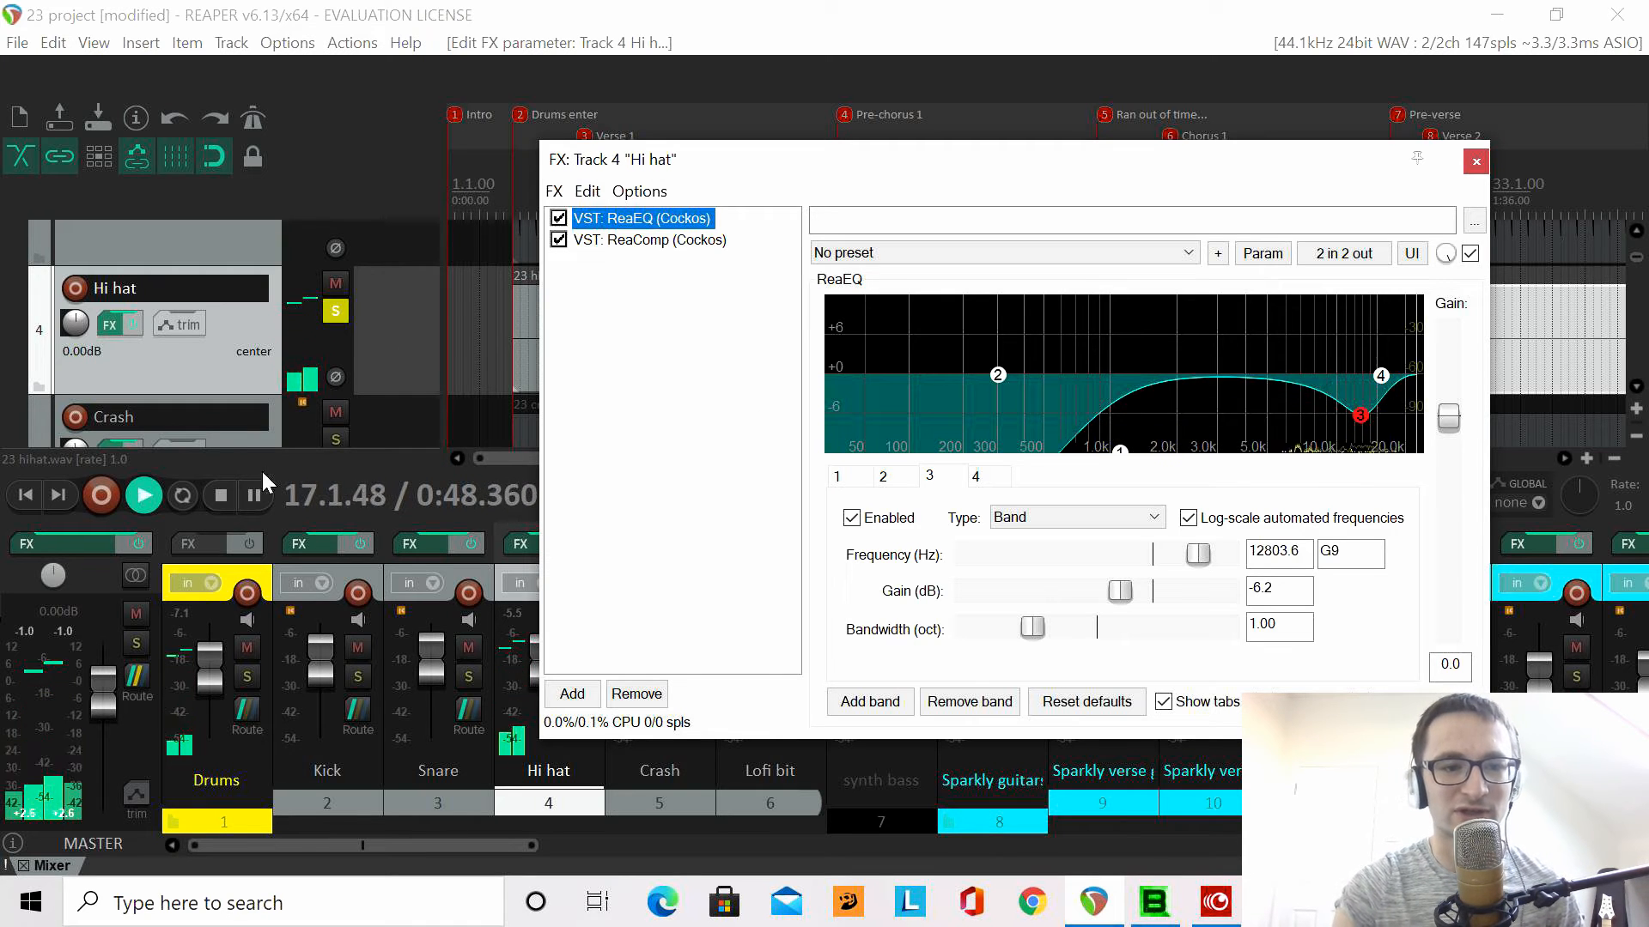
{"action": "left_click", "coordinate": [220, 496]}
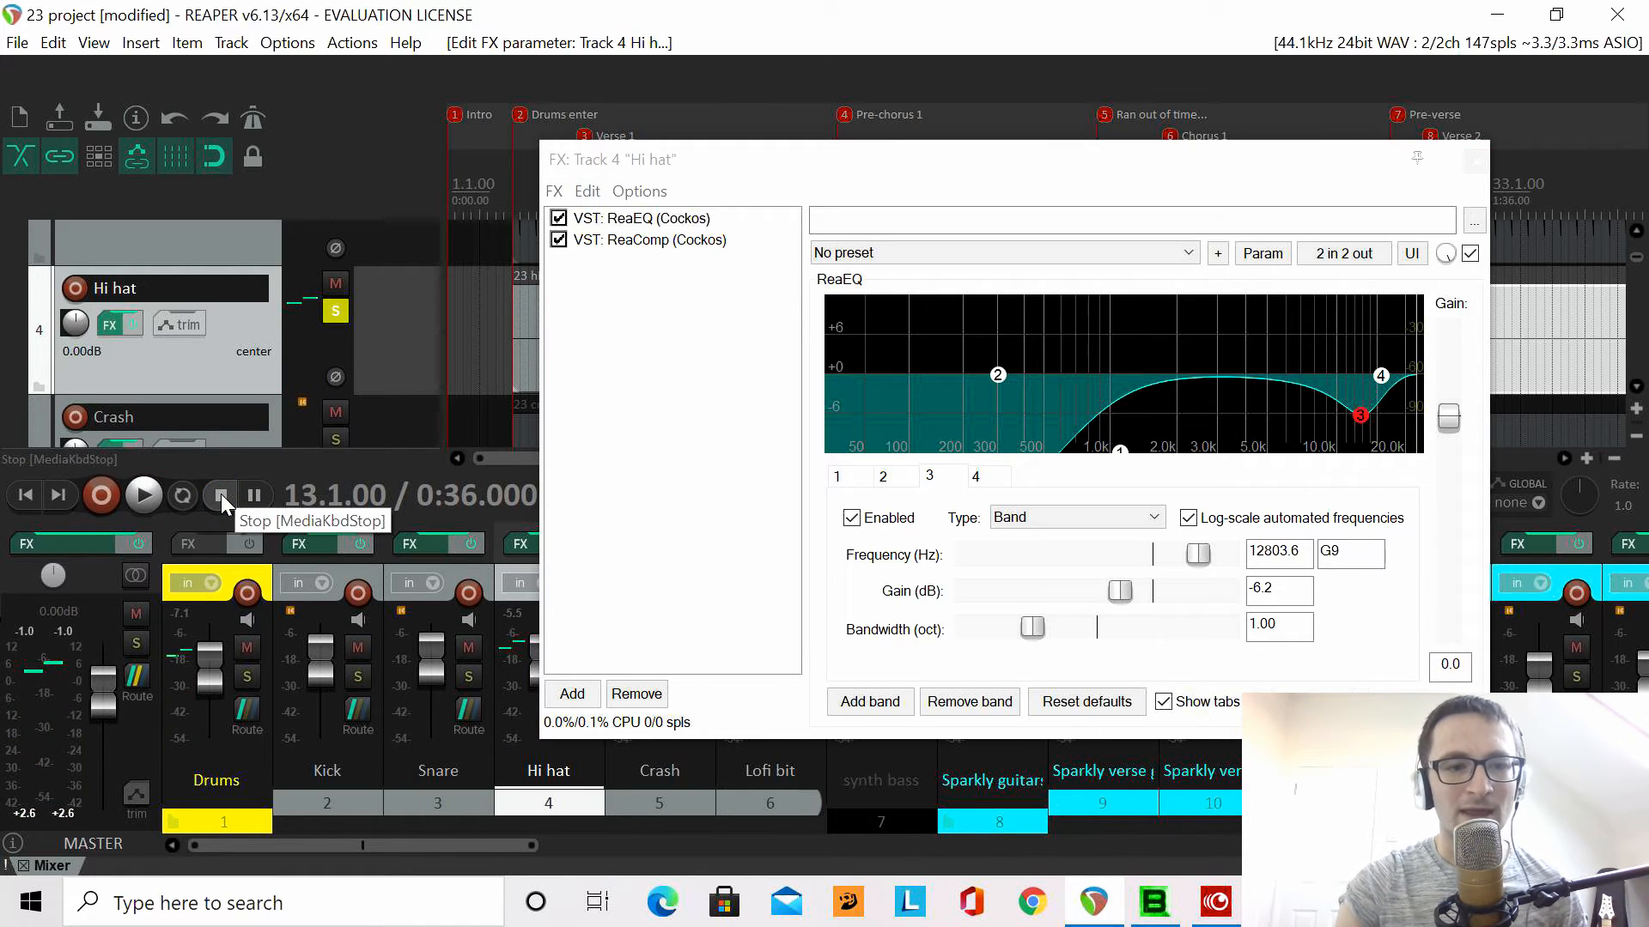
- During playback, flatten the hi-hat's ReaEQ low shelf, restore its cut to -inf dB at about 783 Hz, and stop playback
{"action": "left_click", "coordinate": [146, 495]}
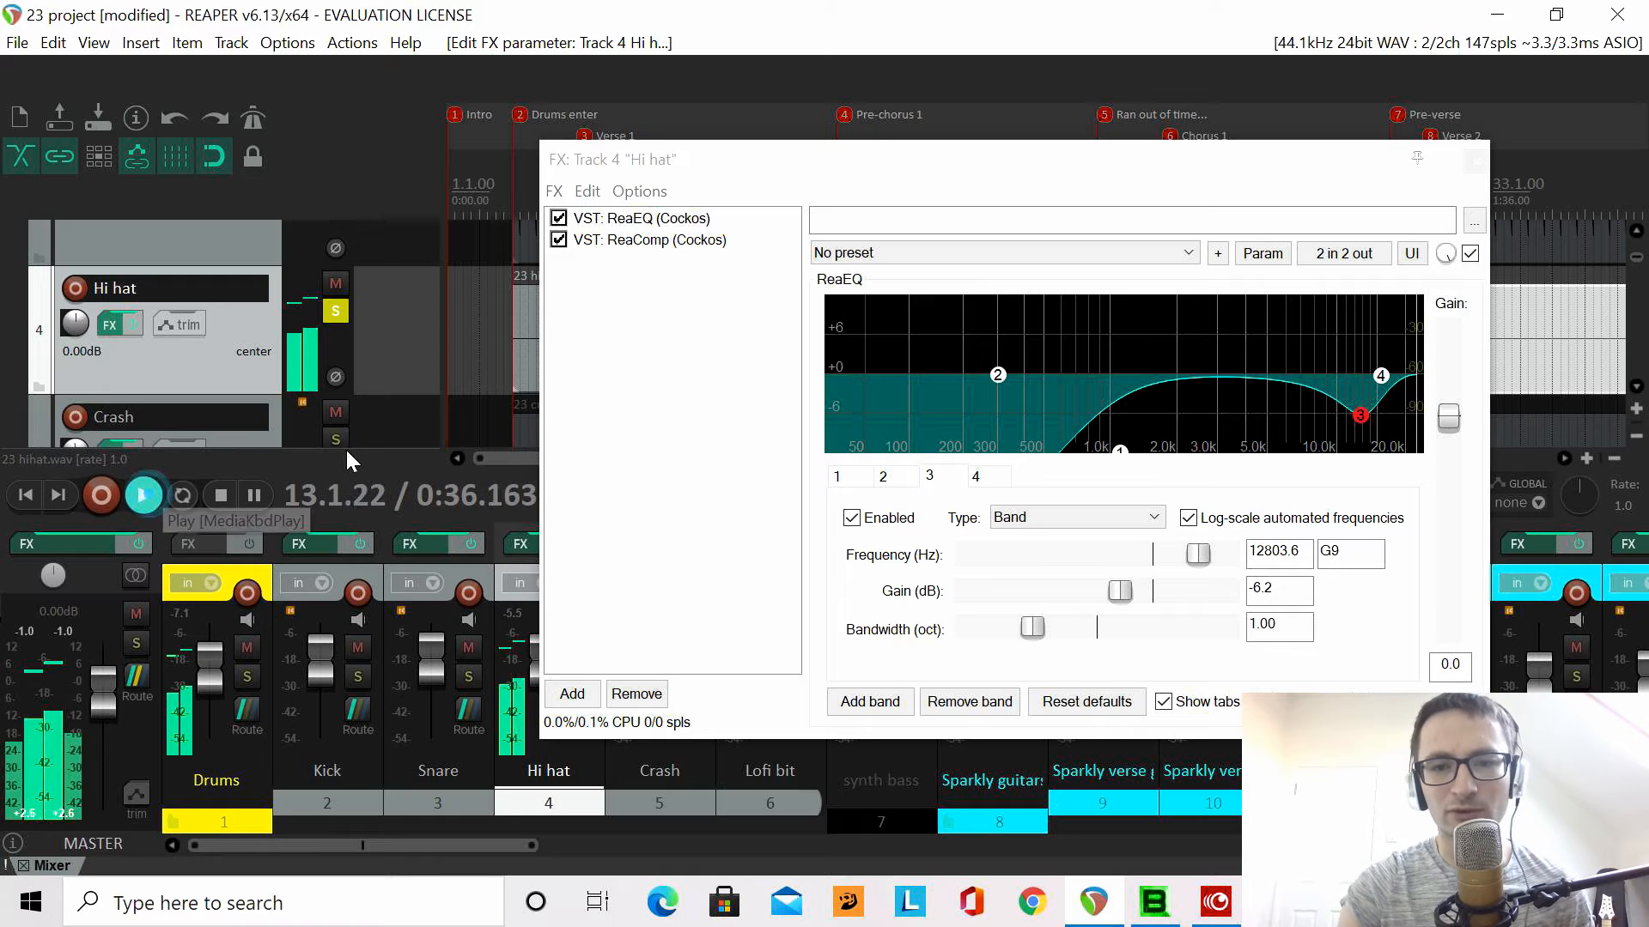
{"action": "left_click_drag", "start_coordinate": [1122, 455], "coordinate": [893, 380]}
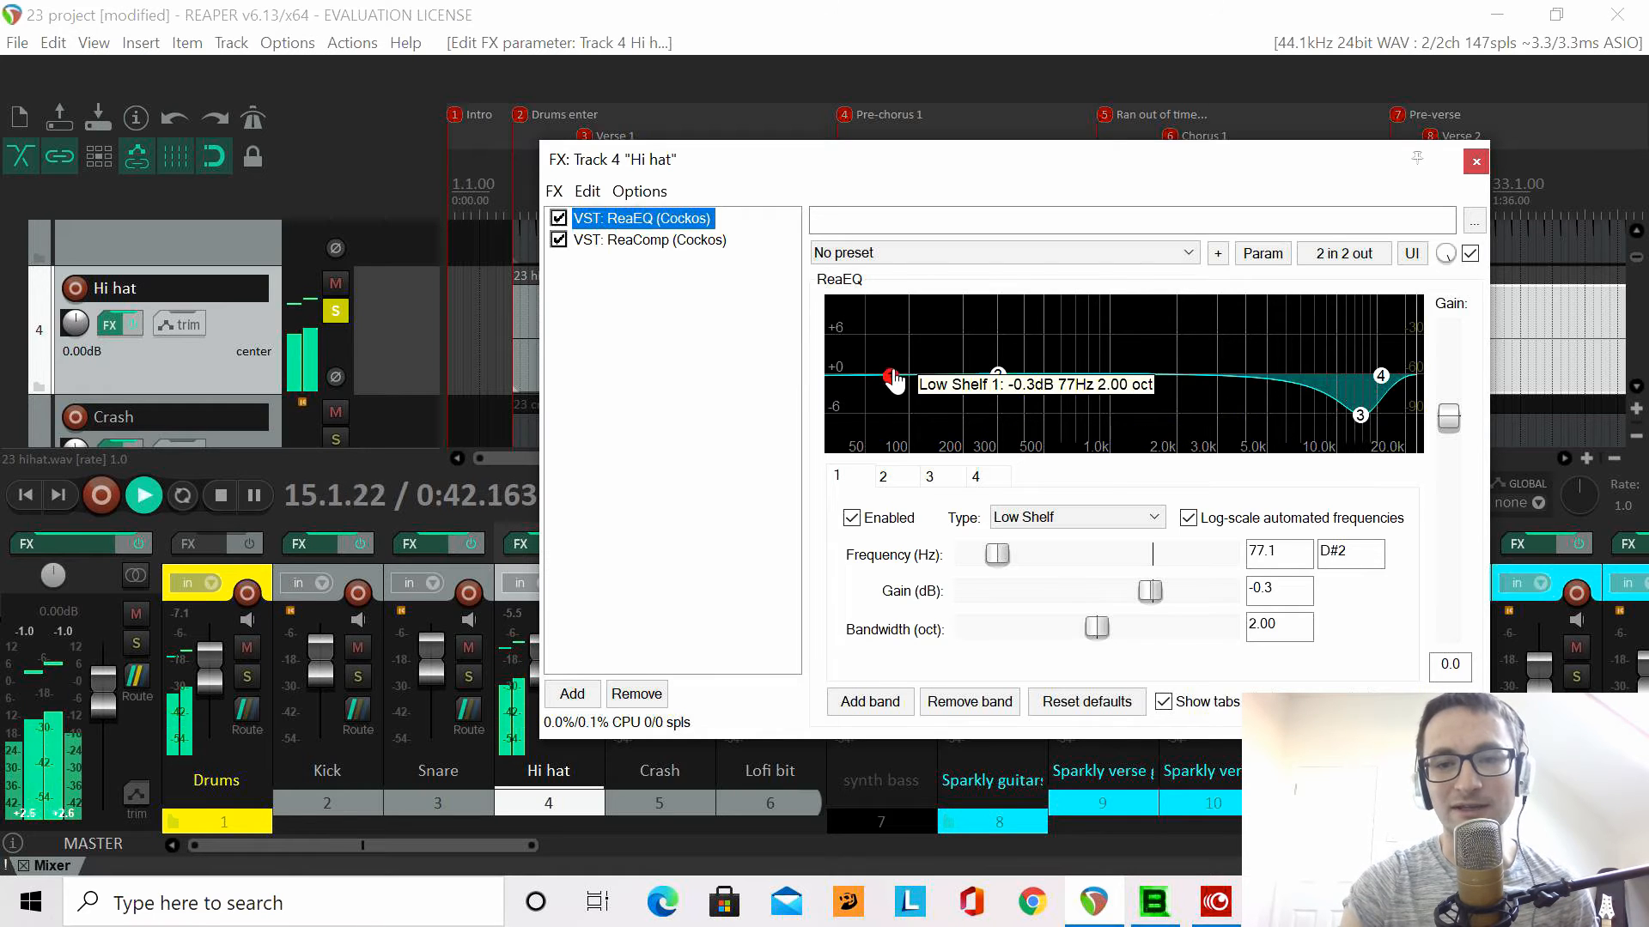
{"action": "left_click_drag", "start_coordinate": [893, 380], "coordinate": [1089, 468]}
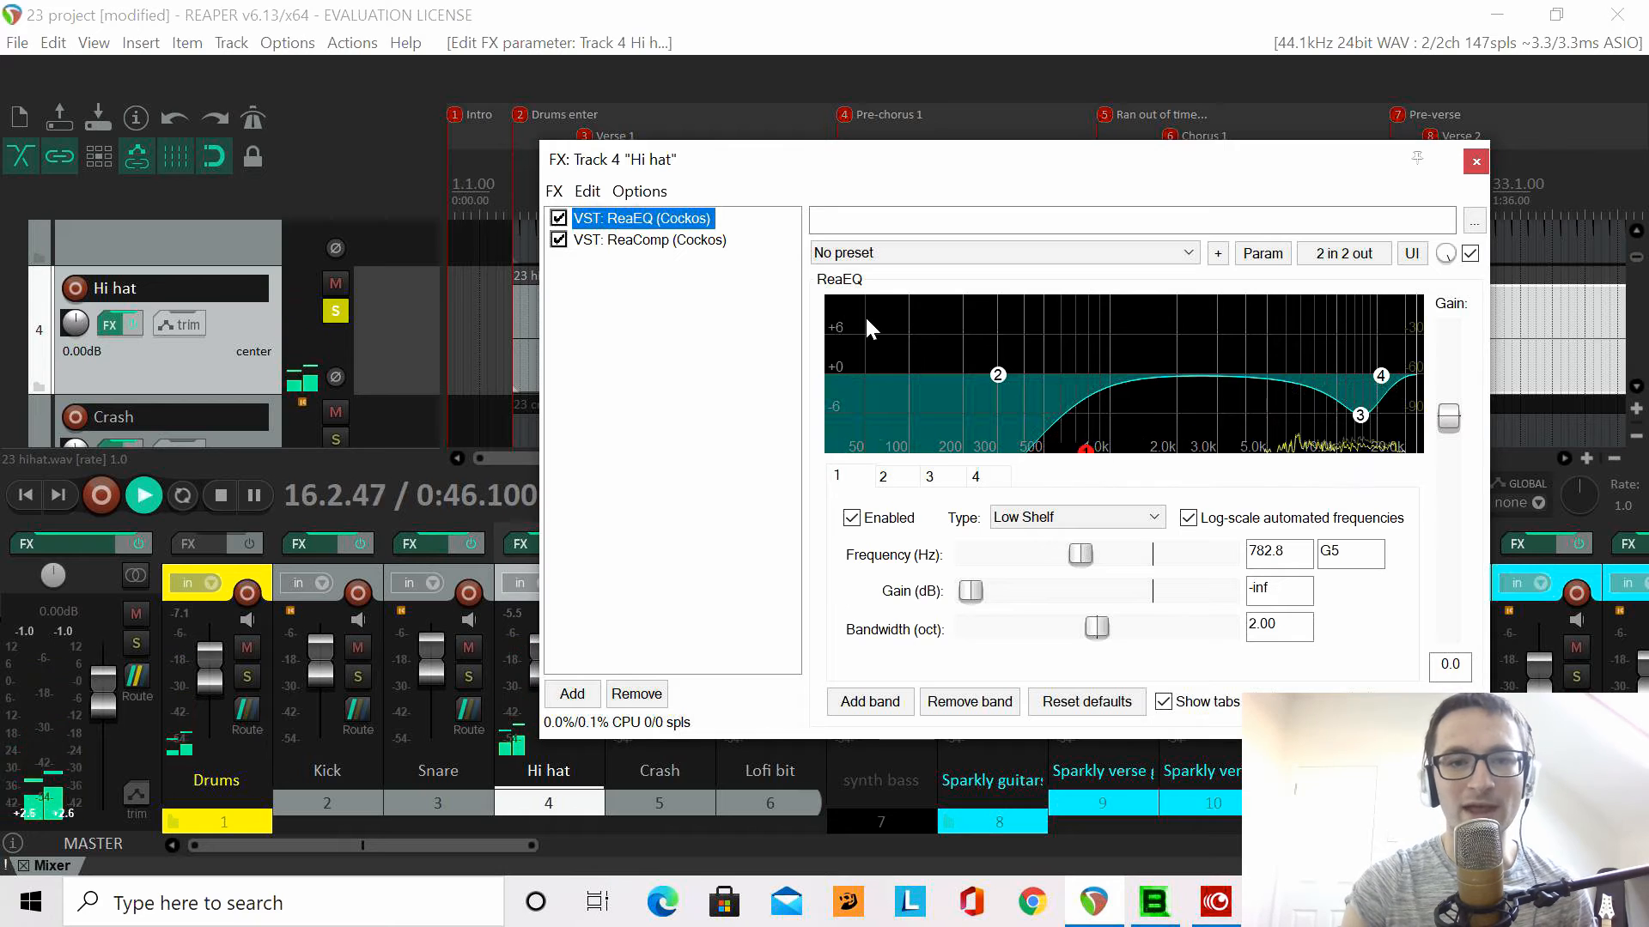
{"action": "left_click", "coordinate": [206, 496]}
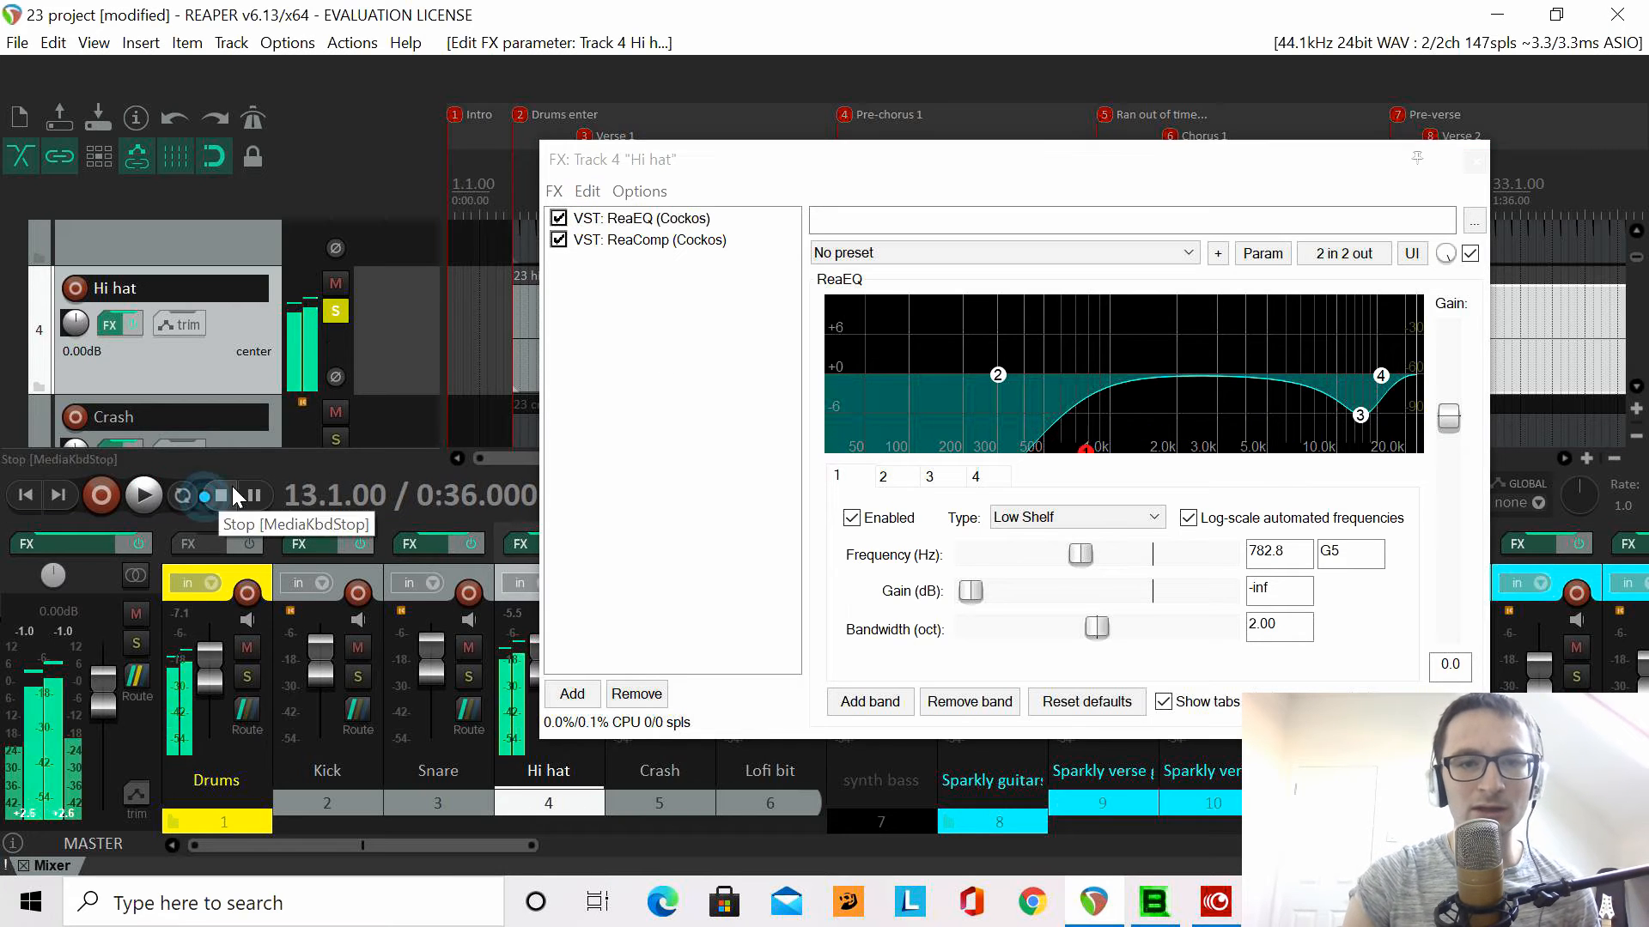
- Examine the hi-hat's ReaComp settings and stock preset list, keeping the current preset, and close the effects window
{"action": "left_click", "coordinate": [653, 241]}
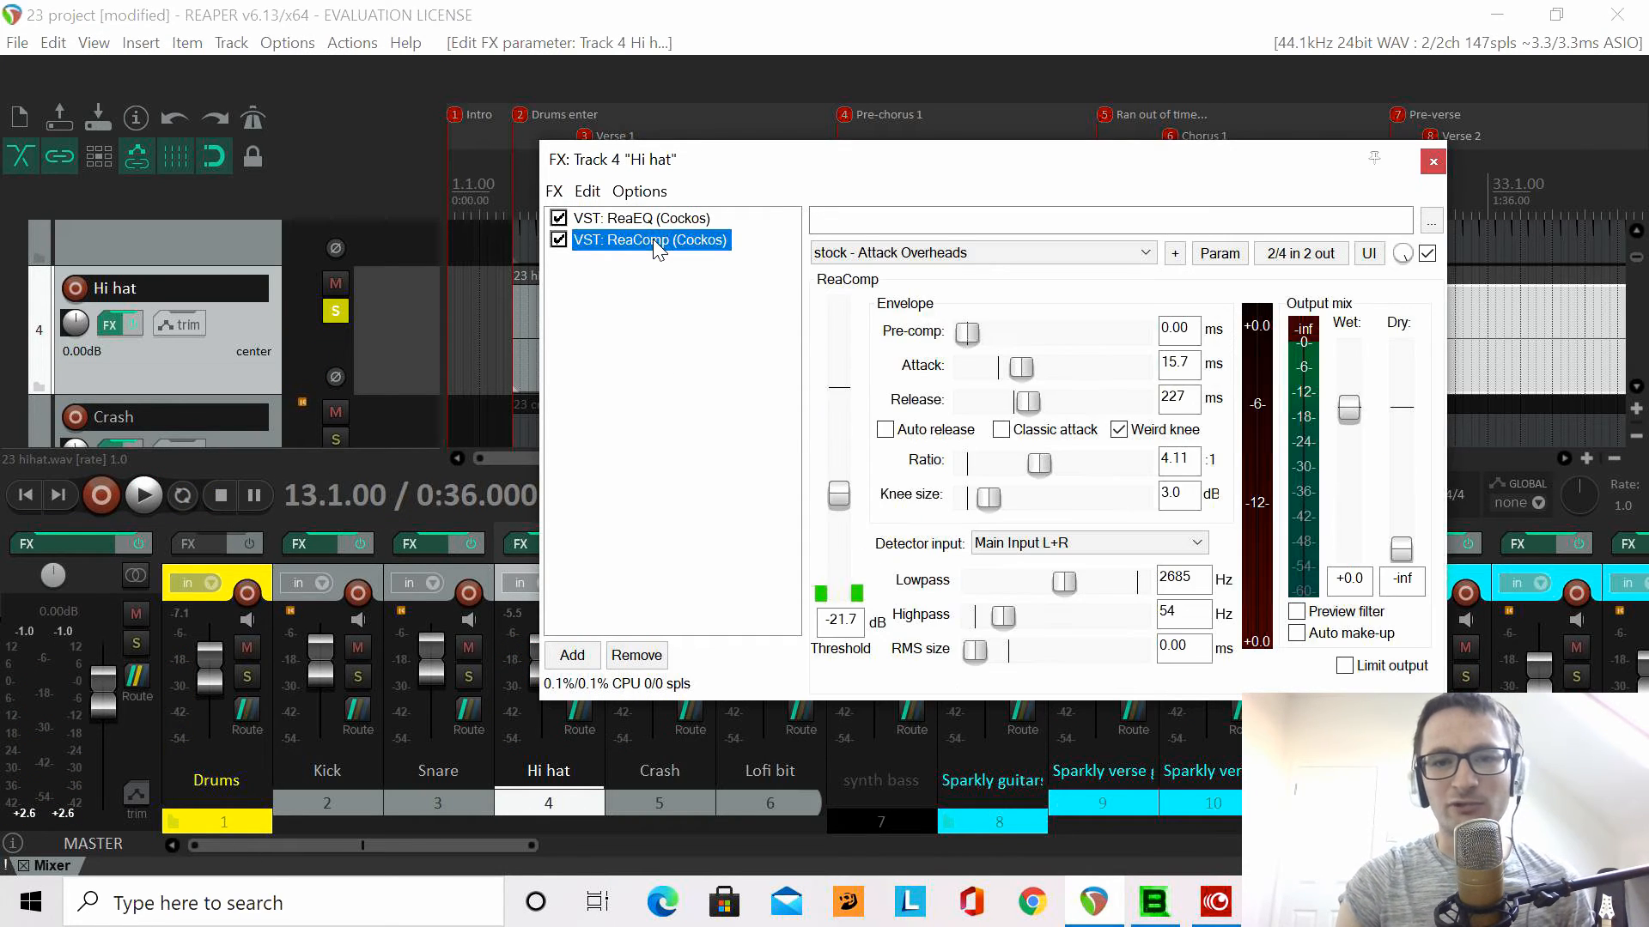
{"action": "left_click", "coordinate": [973, 254]}
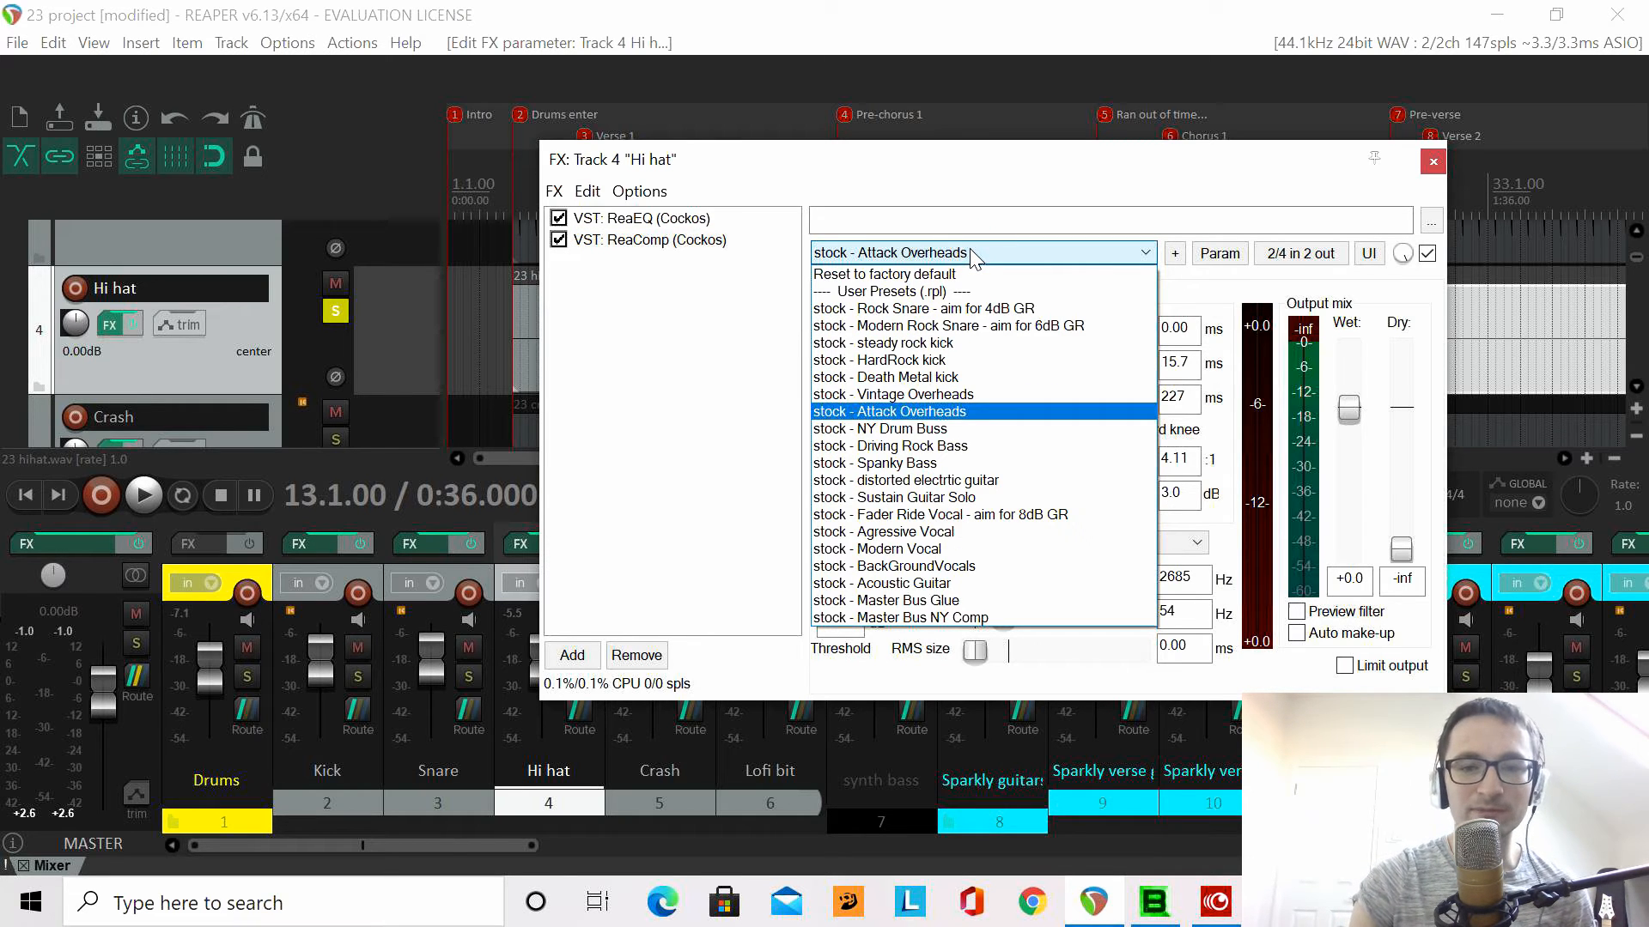
{"action": "left_click", "coordinate": [702, 286]}
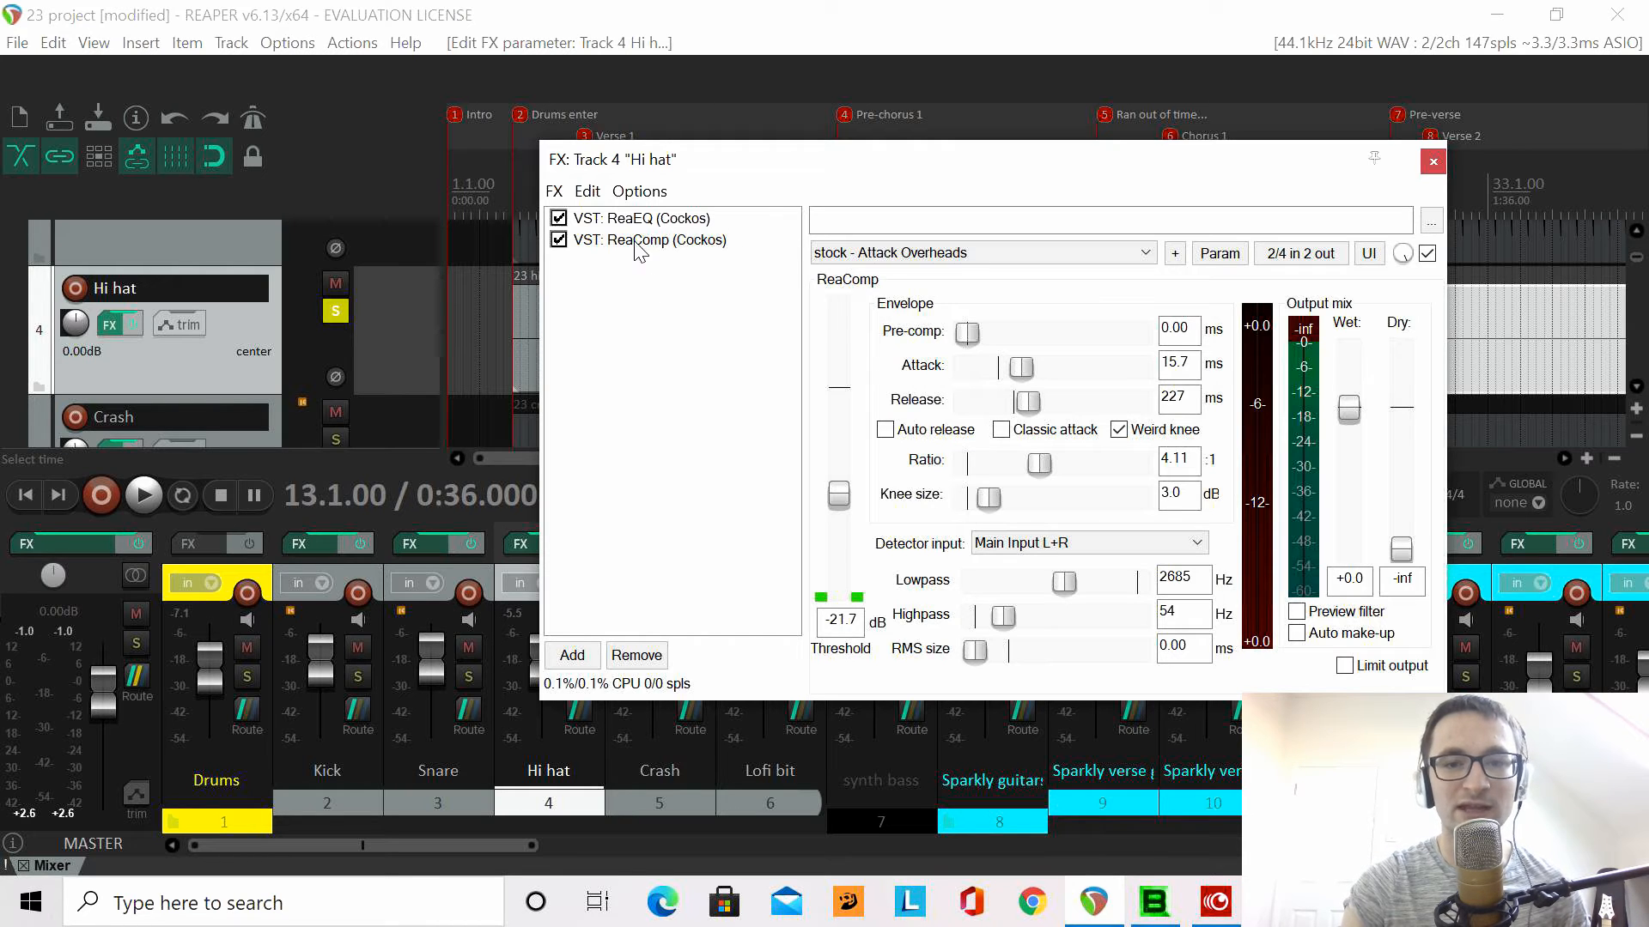
{"action": "left_click", "coordinate": [1433, 163]}
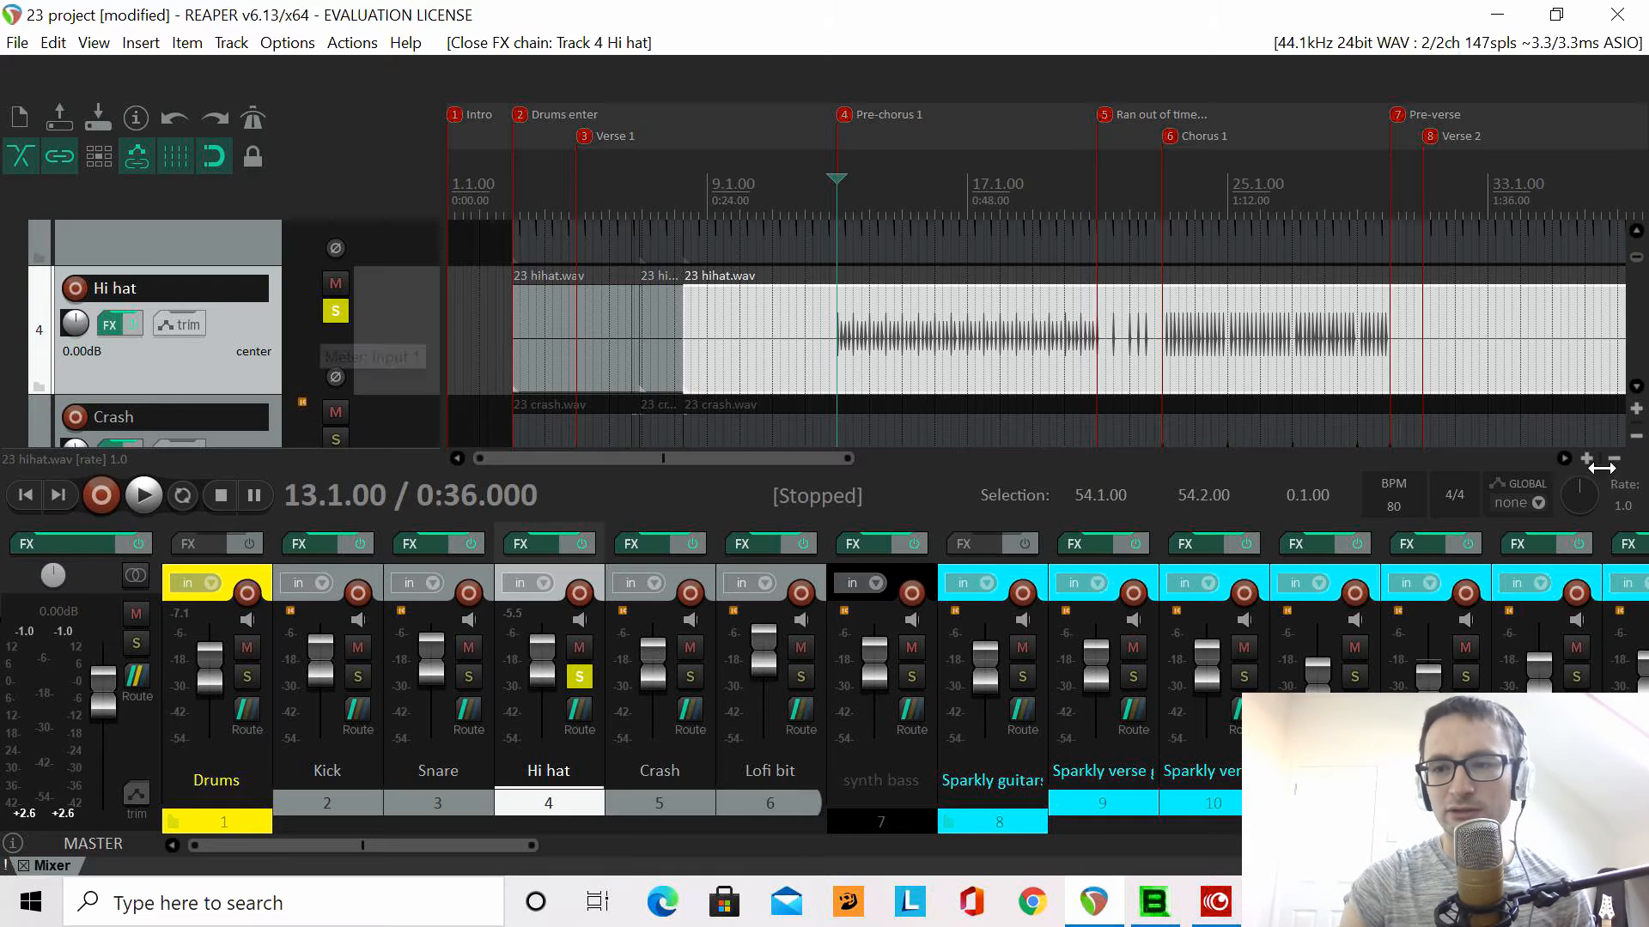
- Unsolo the Hi hat track, solo the Crash track, and start playback from just before the Chorus 1 marker
{"action": "scroll", "coordinate": [1636, 403], "scroll_direction": "down", "scroll_amount": 2}
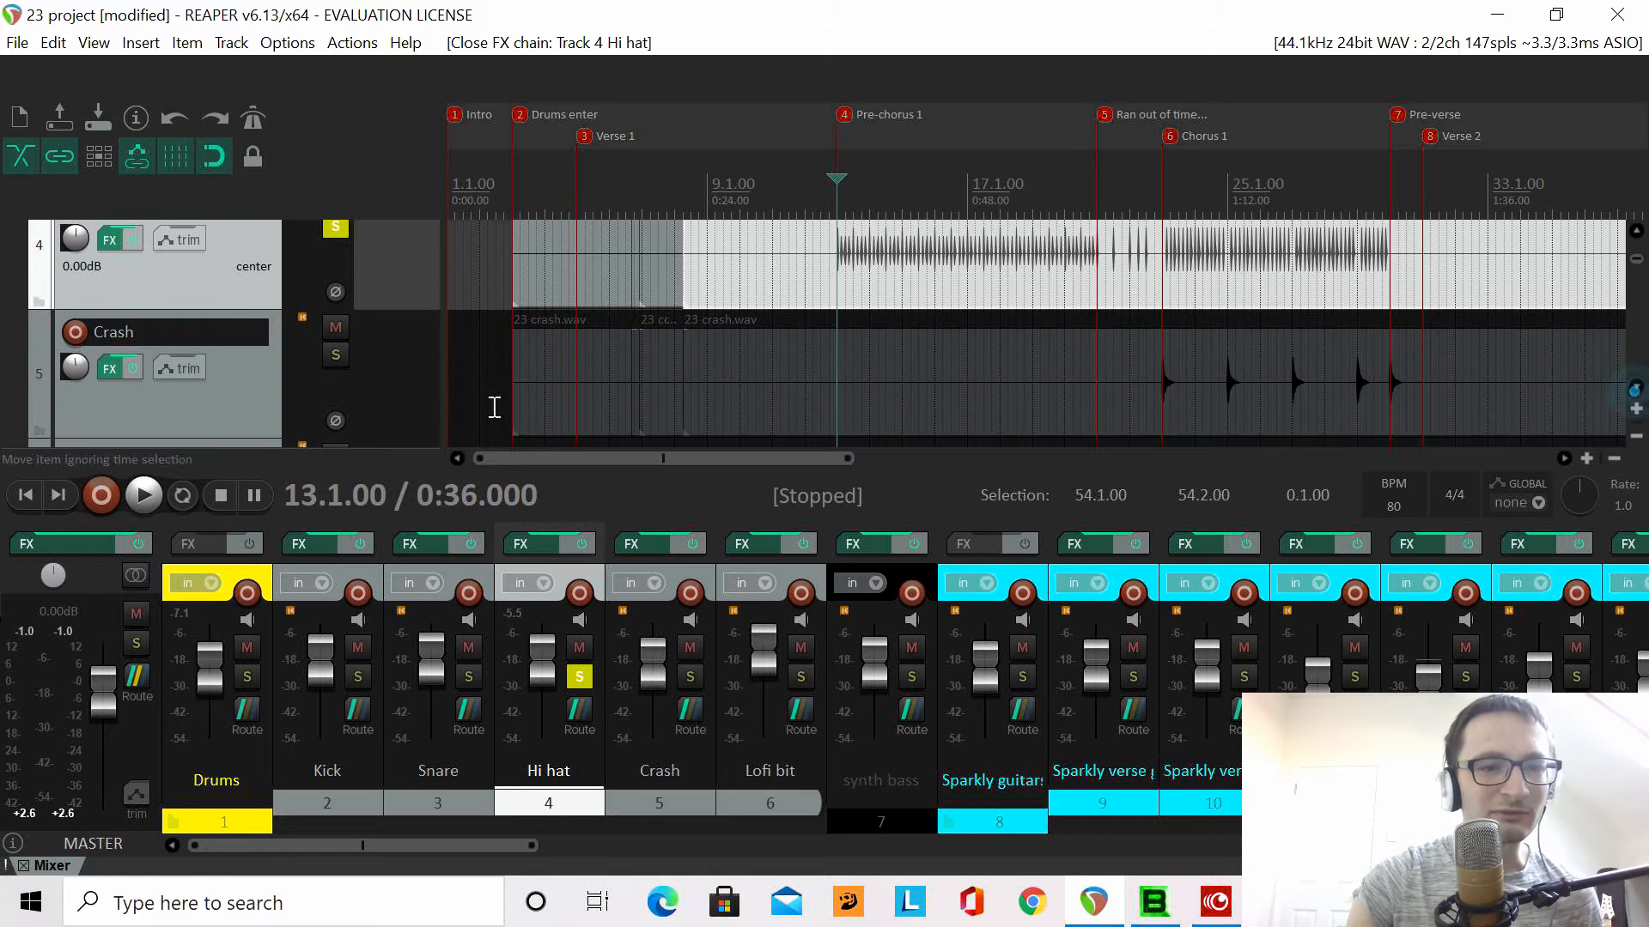
{"action": "left_click", "coordinate": [334, 226]}
{"action": "left_click", "coordinate": [335, 355]}
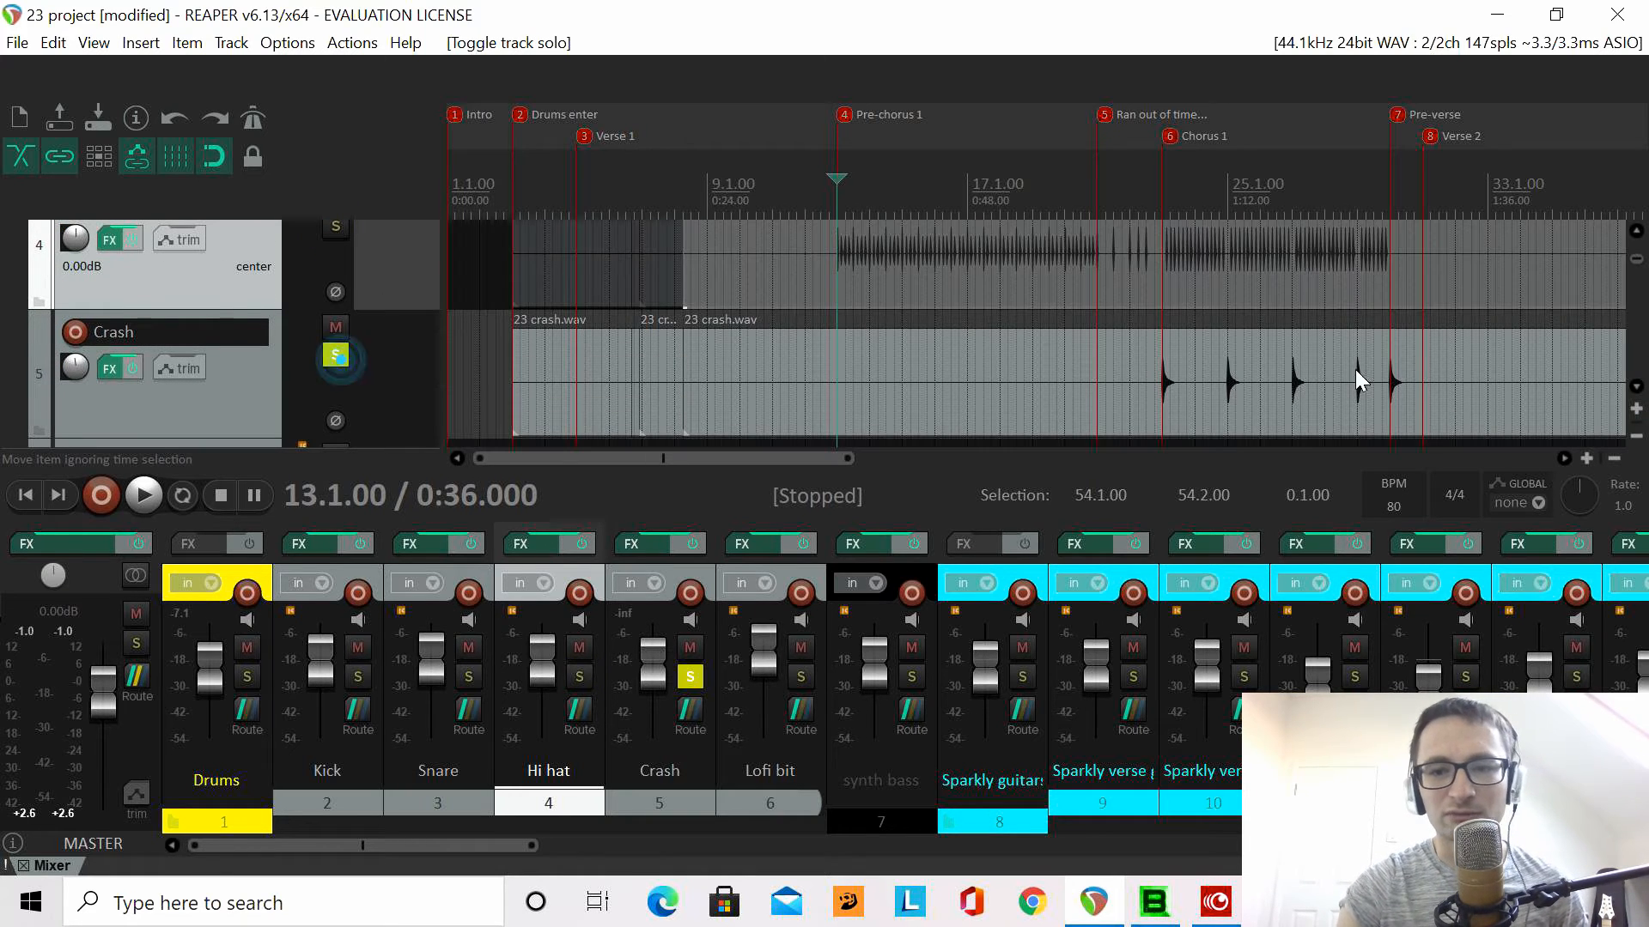
{"action": "left_click", "coordinate": [1136, 324]}
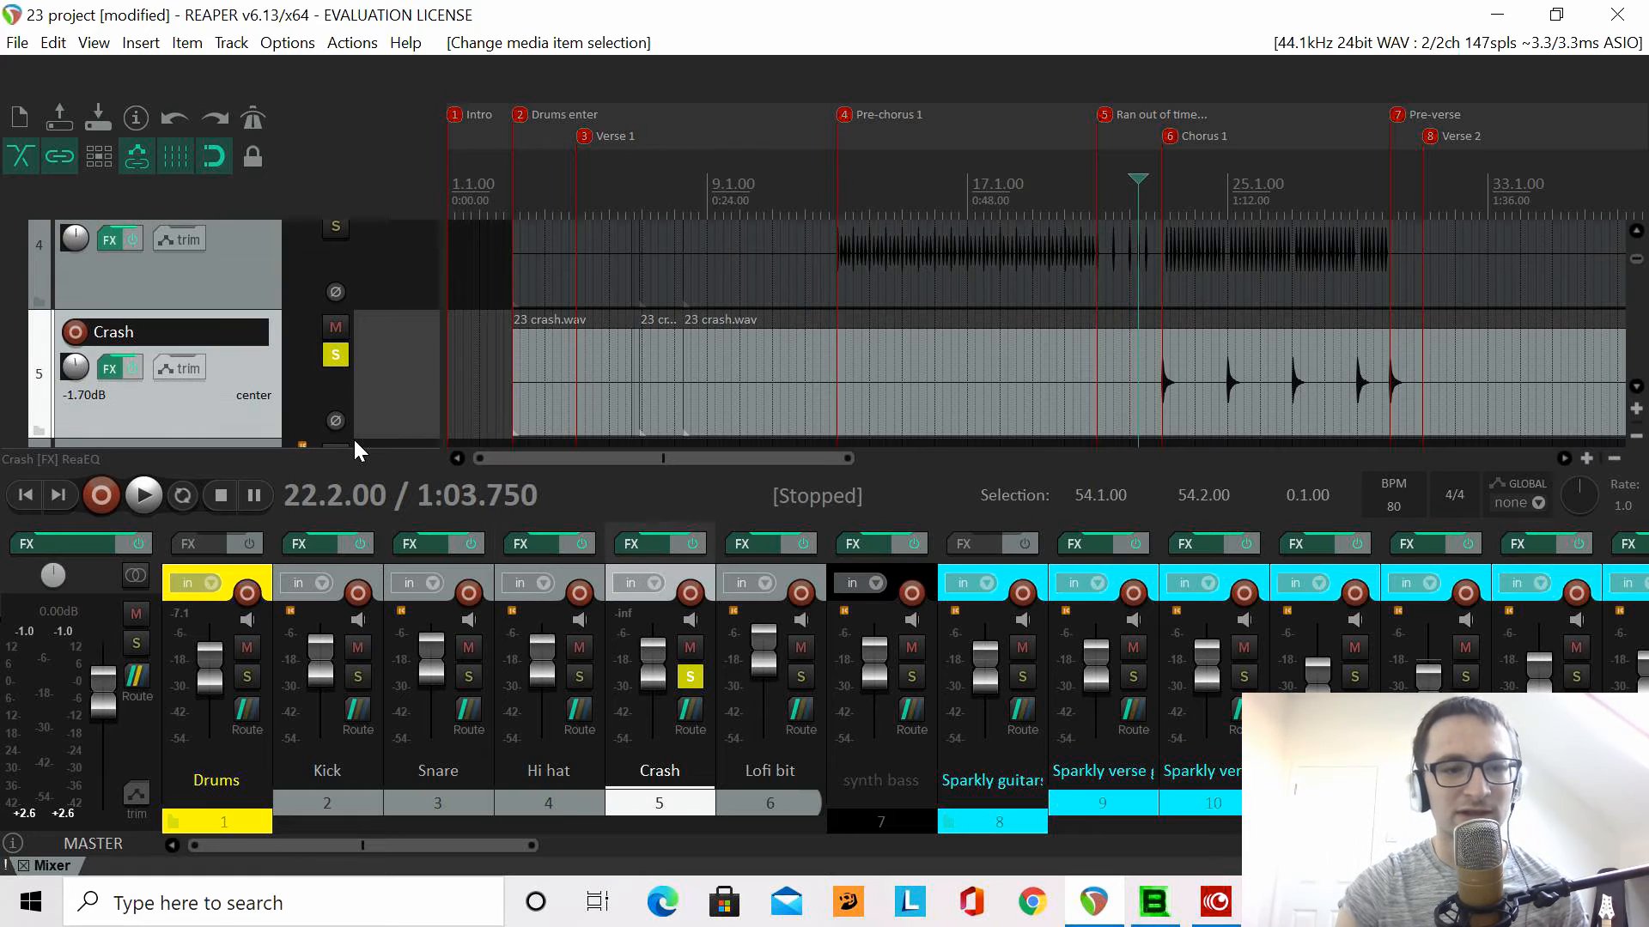
{"action": "left_click", "coordinate": [156, 490]}
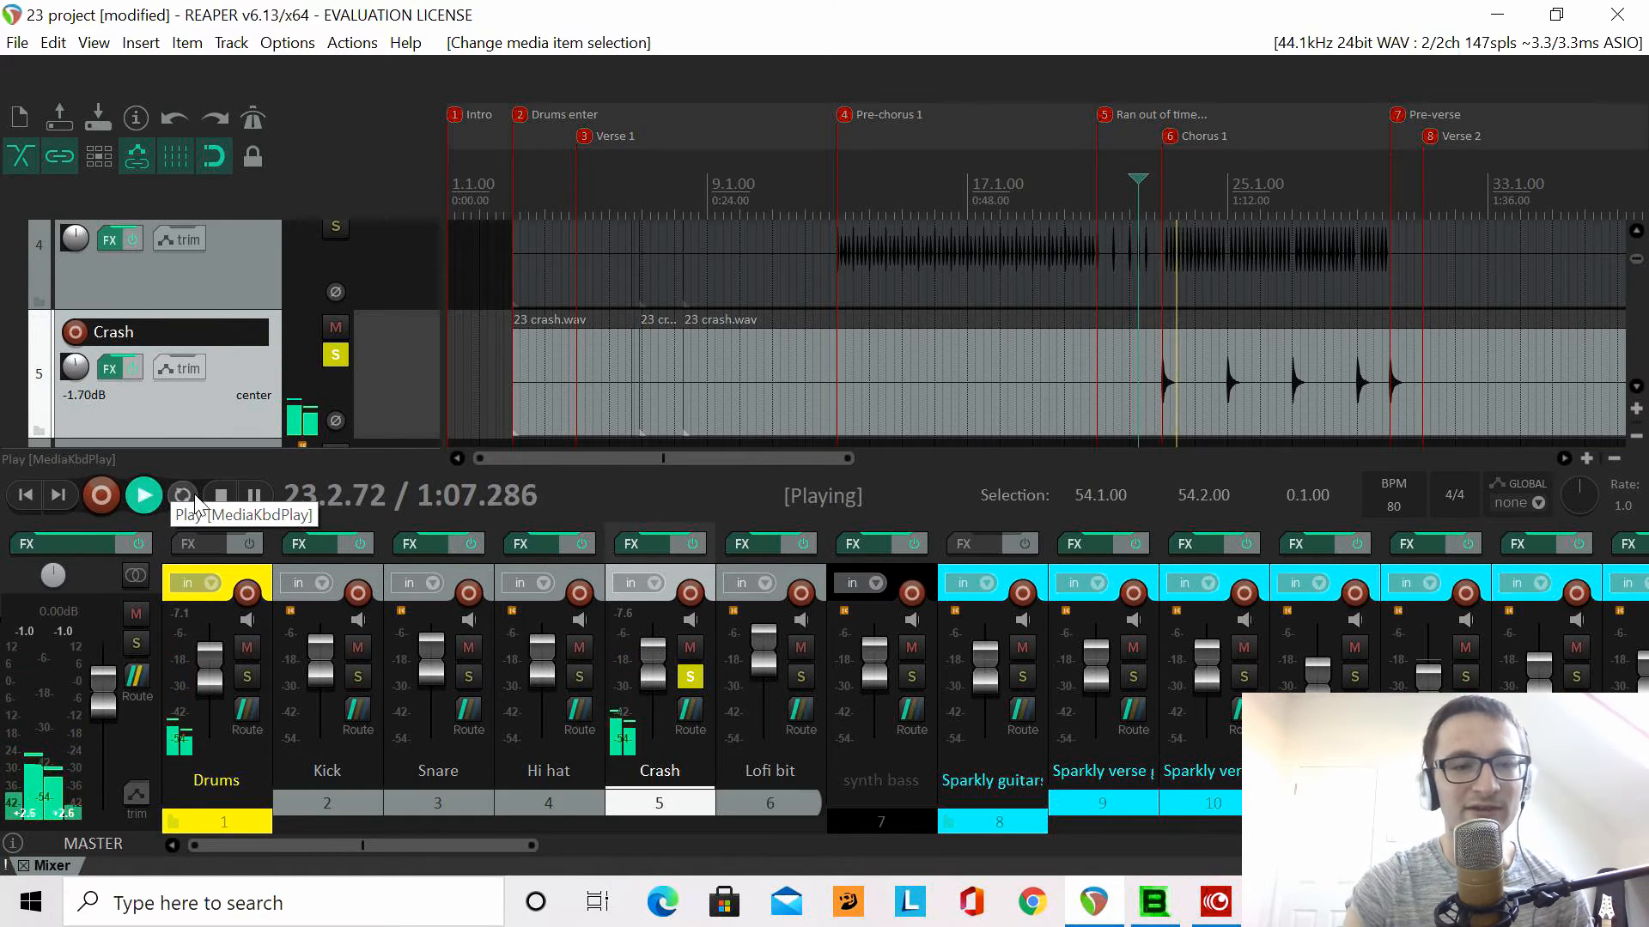
- Open the Crash track's effects to inspect its ReaEQ curve during playback, close the window, and stop playback
{"action": "left_click", "coordinate": [107, 369]}
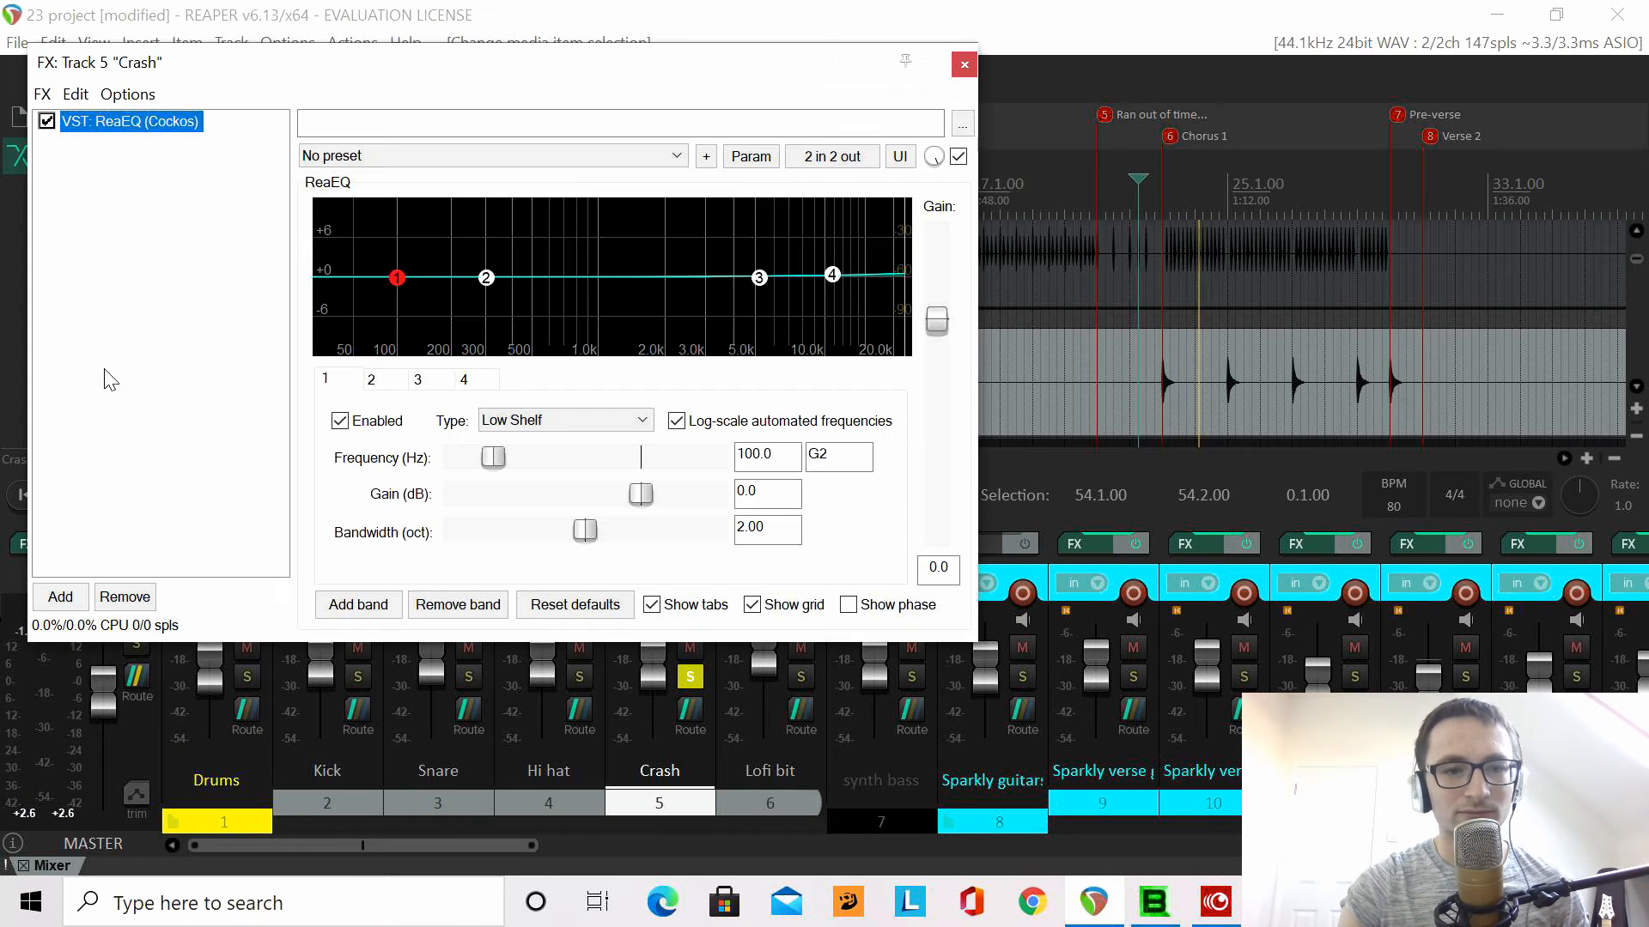
{"action": "left_click_drag", "start_coordinate": [598, 78], "coordinate": [726, 117]}
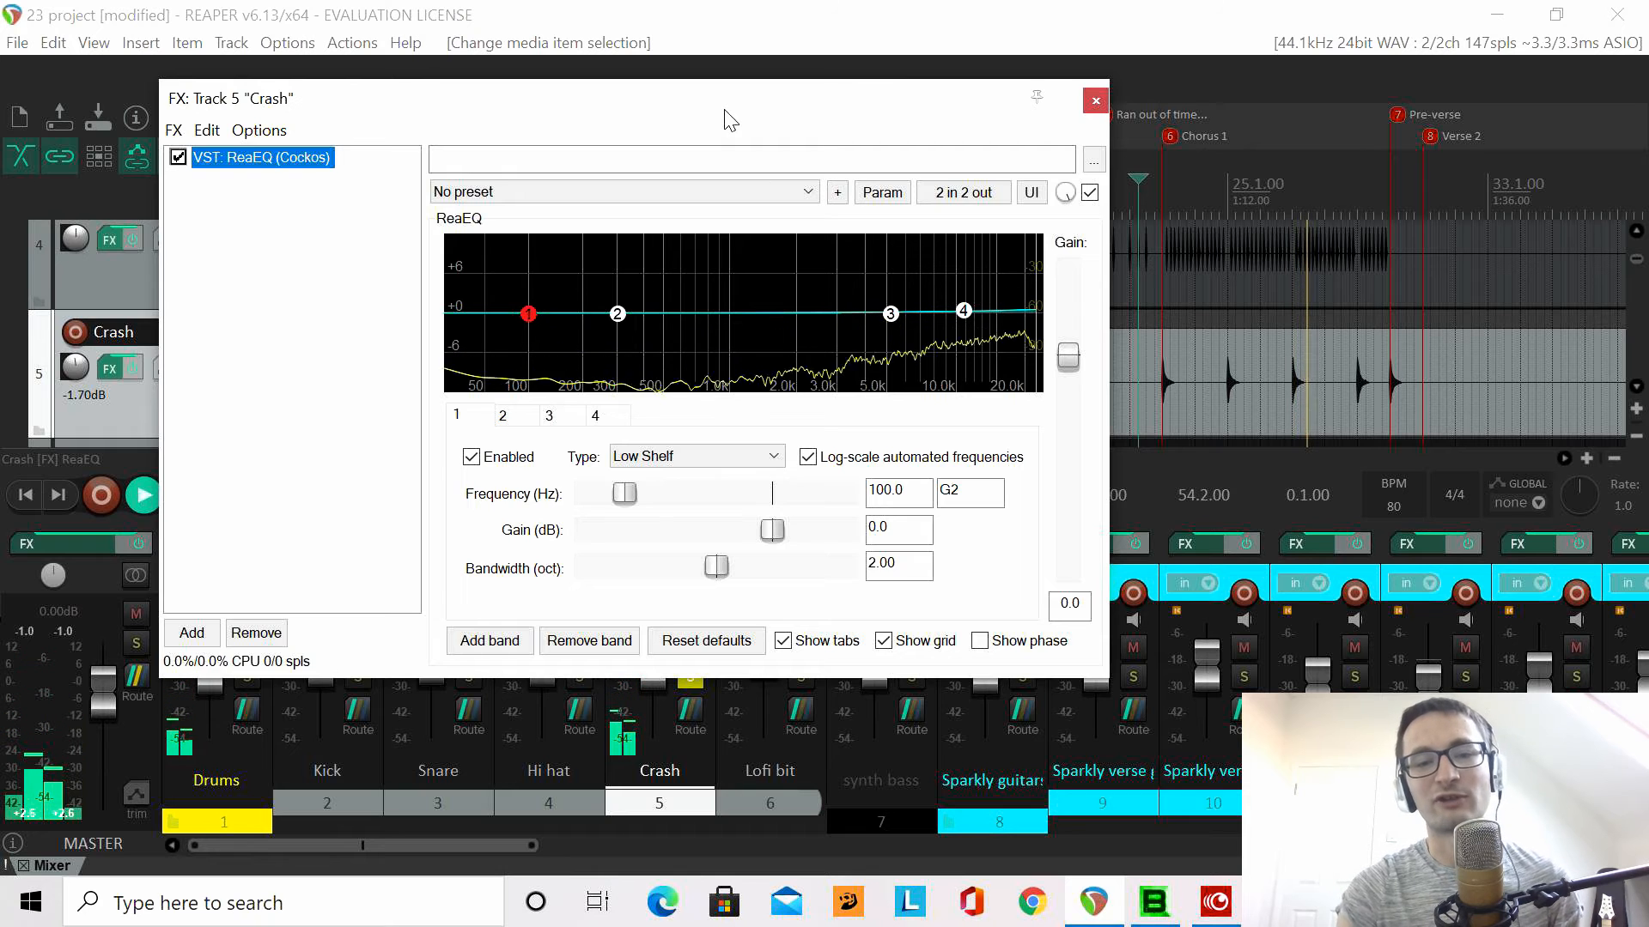
{"action": "left_click", "coordinate": [1104, 105]}
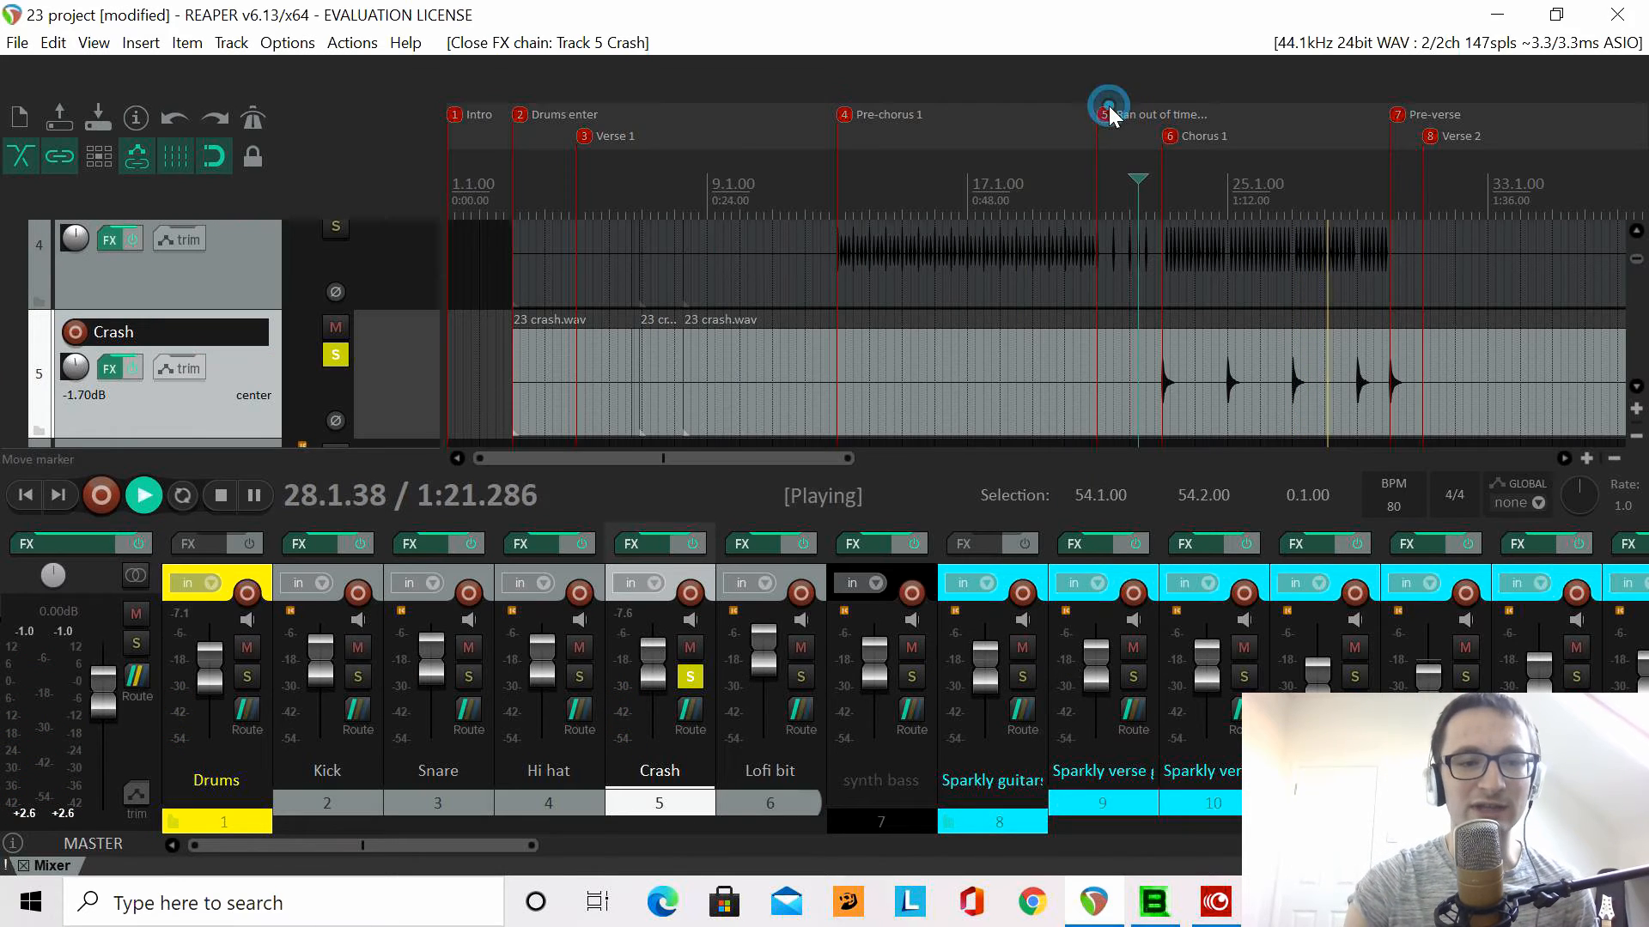
{"action": "key", "text": "space"}
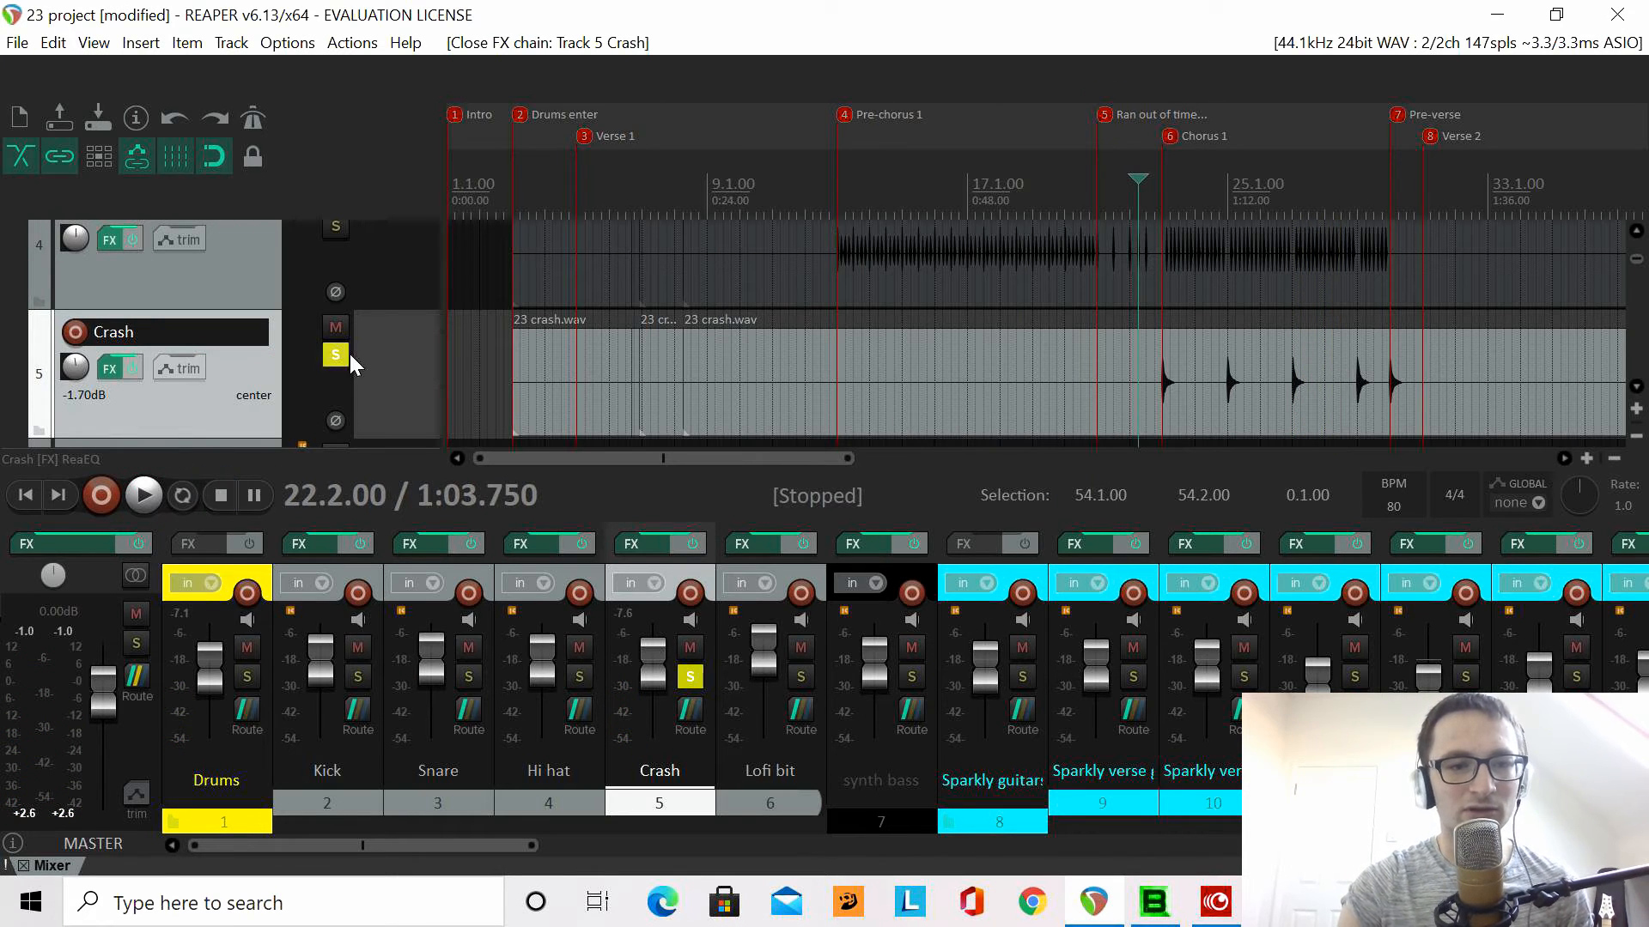
- Unsolo the Crash track and listen to the crash in the full mix from just before Chorus 1
{"action": "left_click", "coordinate": [146, 503]}
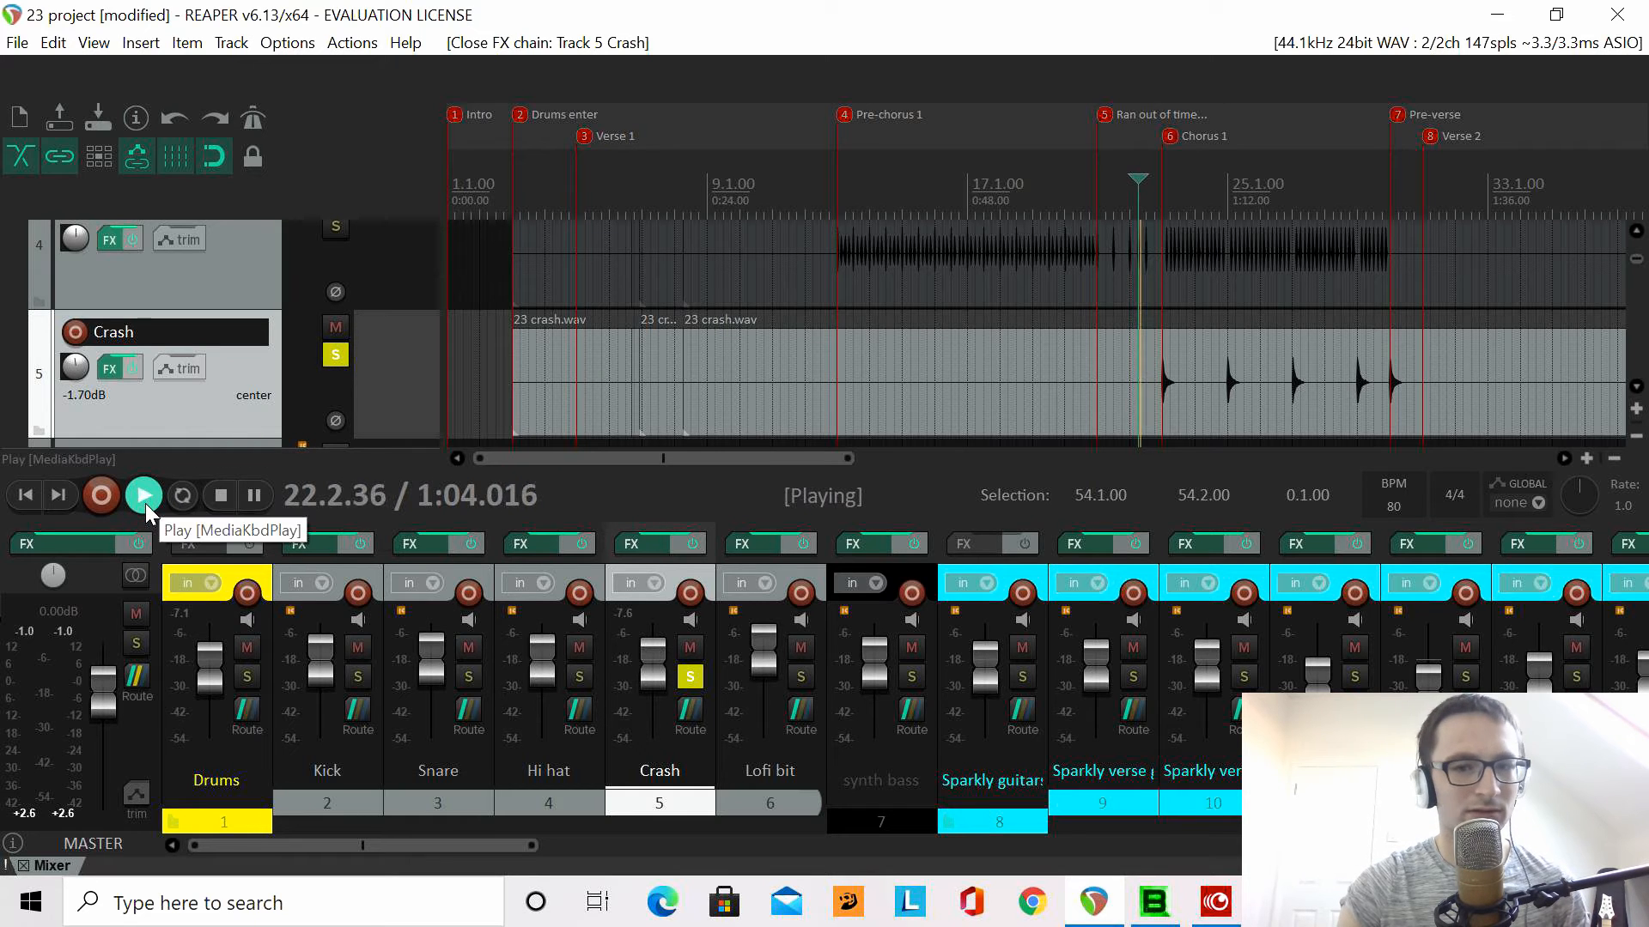
{"action": "left_click", "coordinate": [221, 496]}
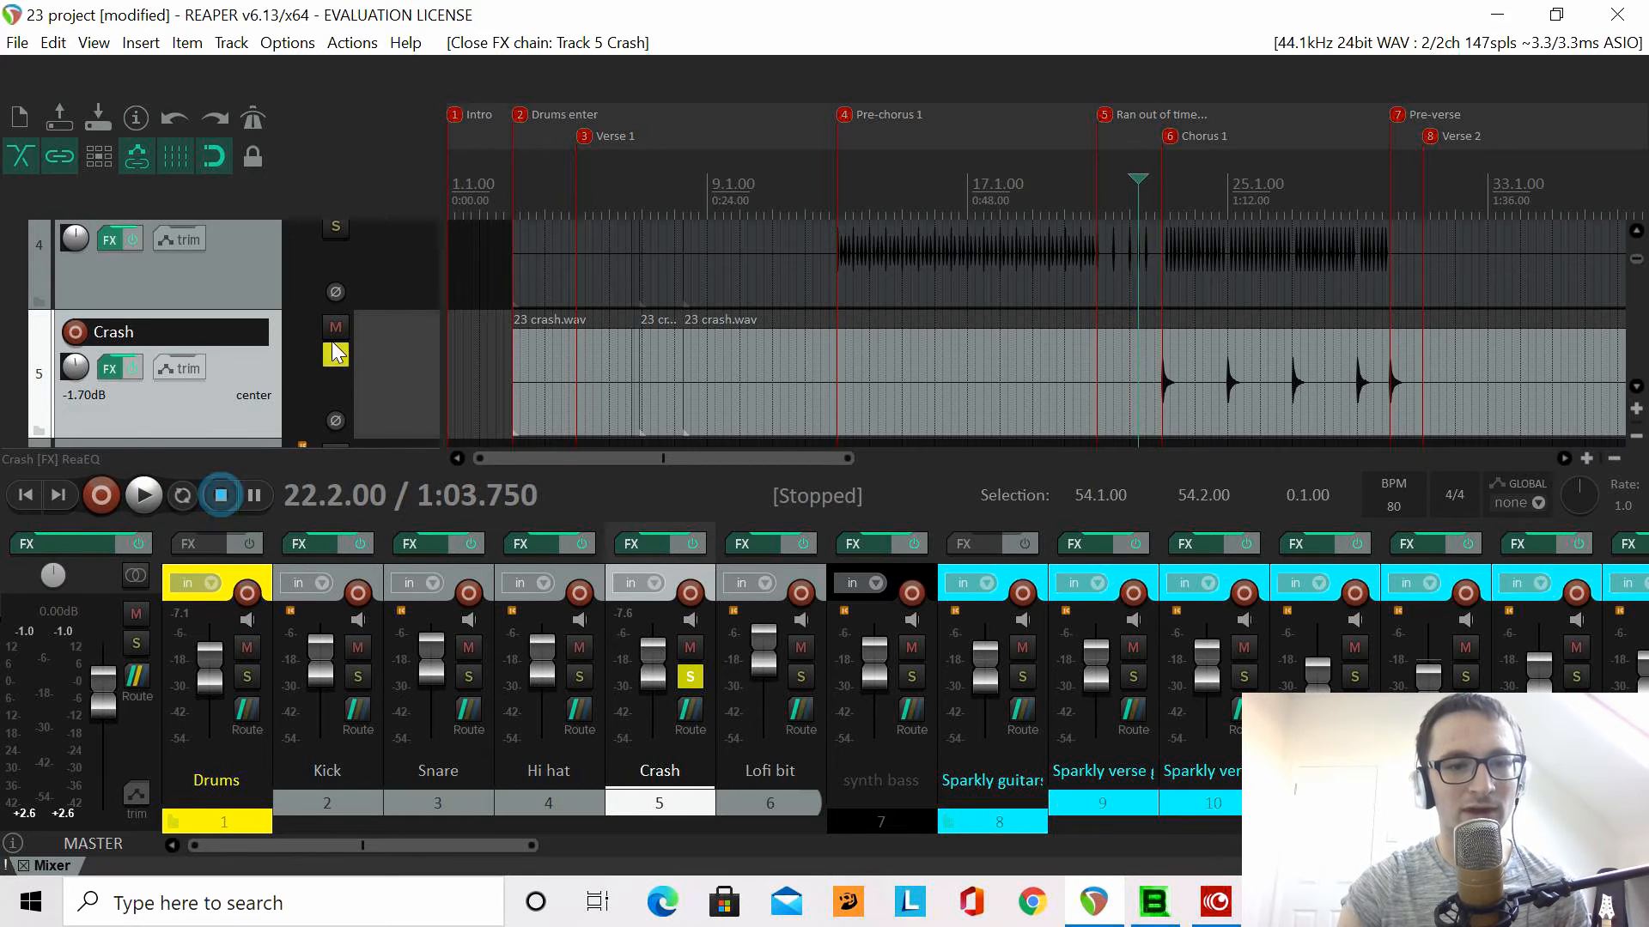
{"action": "left_click", "coordinate": [335, 354]}
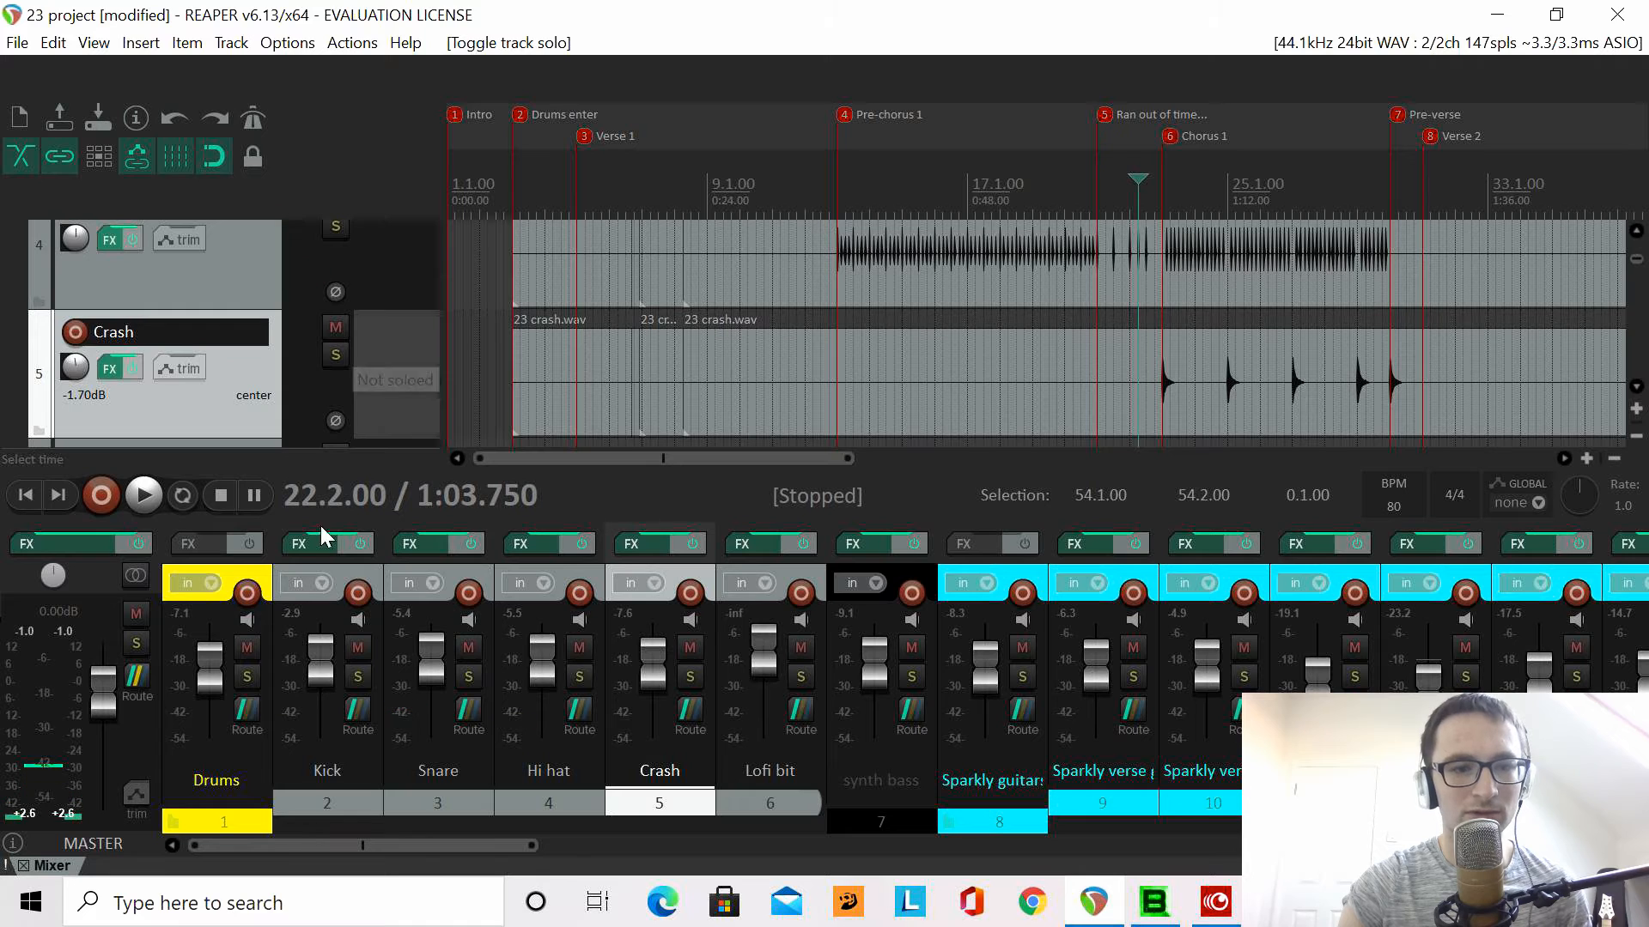
{"action": "left_click", "coordinate": [144, 502]}
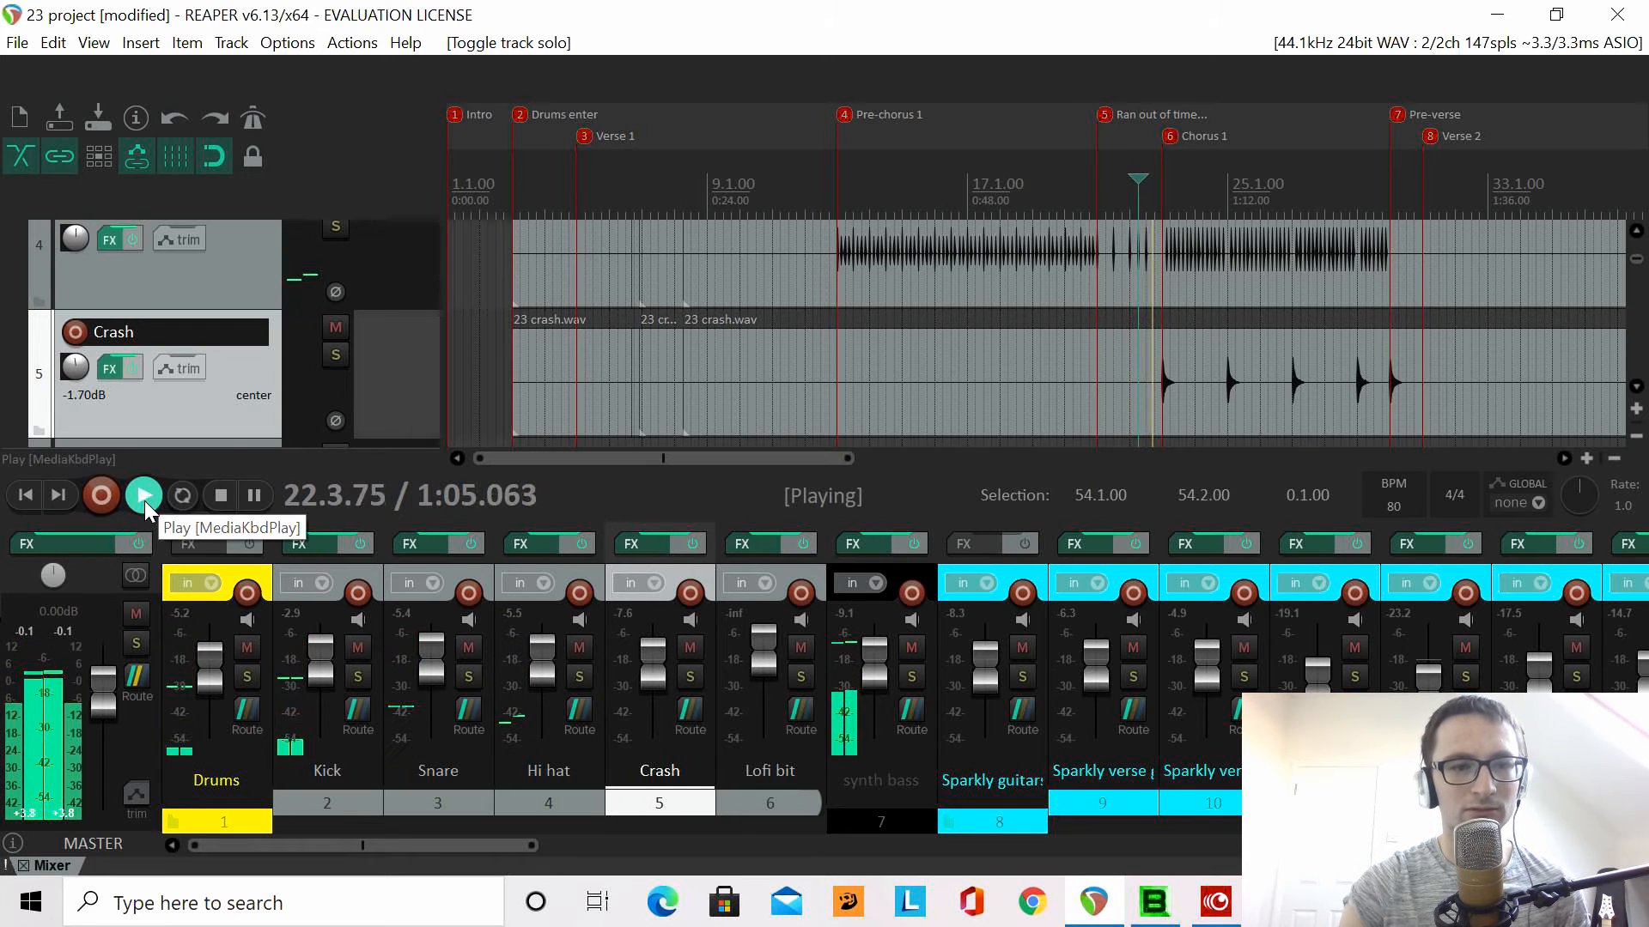
{"action": "left_click", "coordinate": [219, 500]}
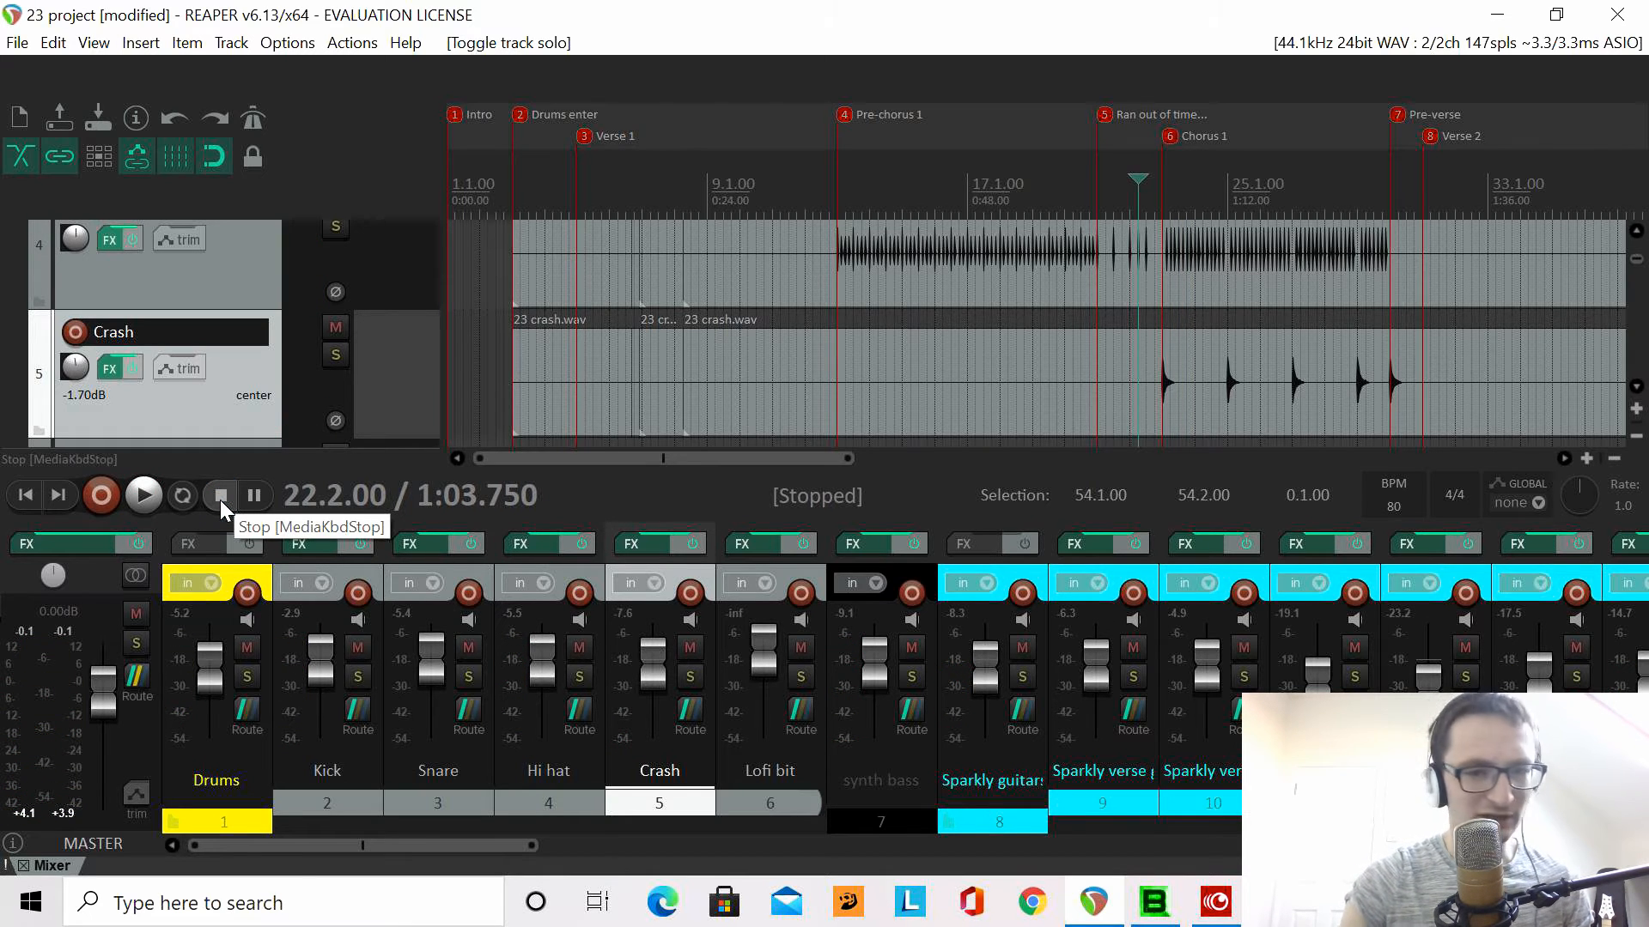
{"action": "left_click", "coordinate": [144, 496]}
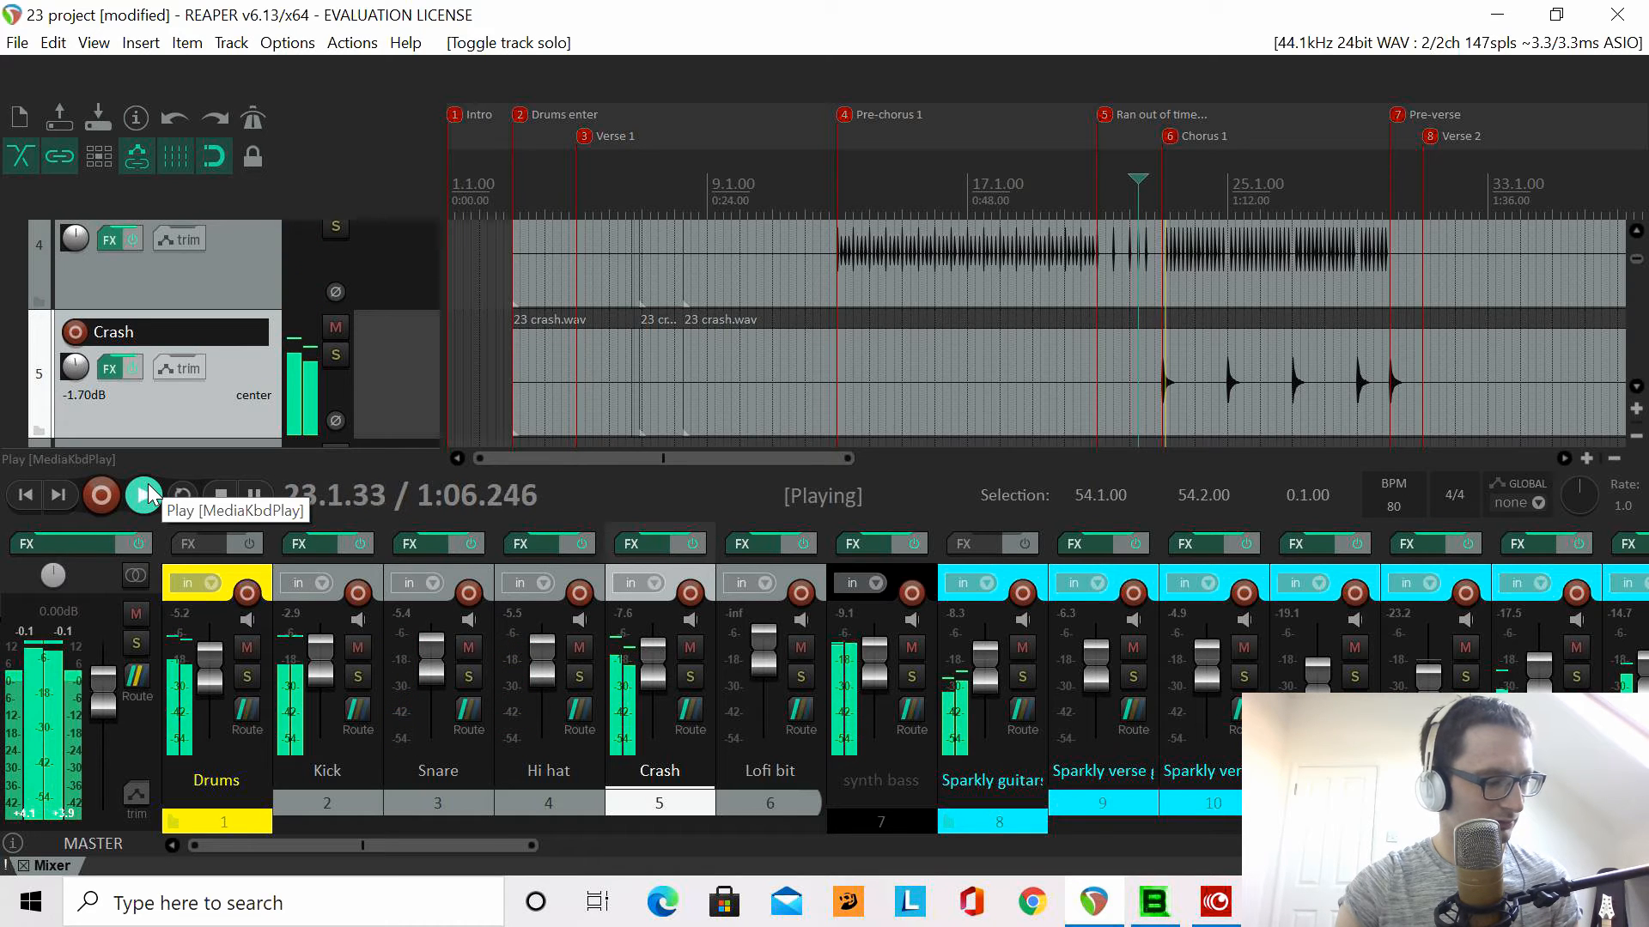
{"action": "left_click", "coordinate": [221, 495]}
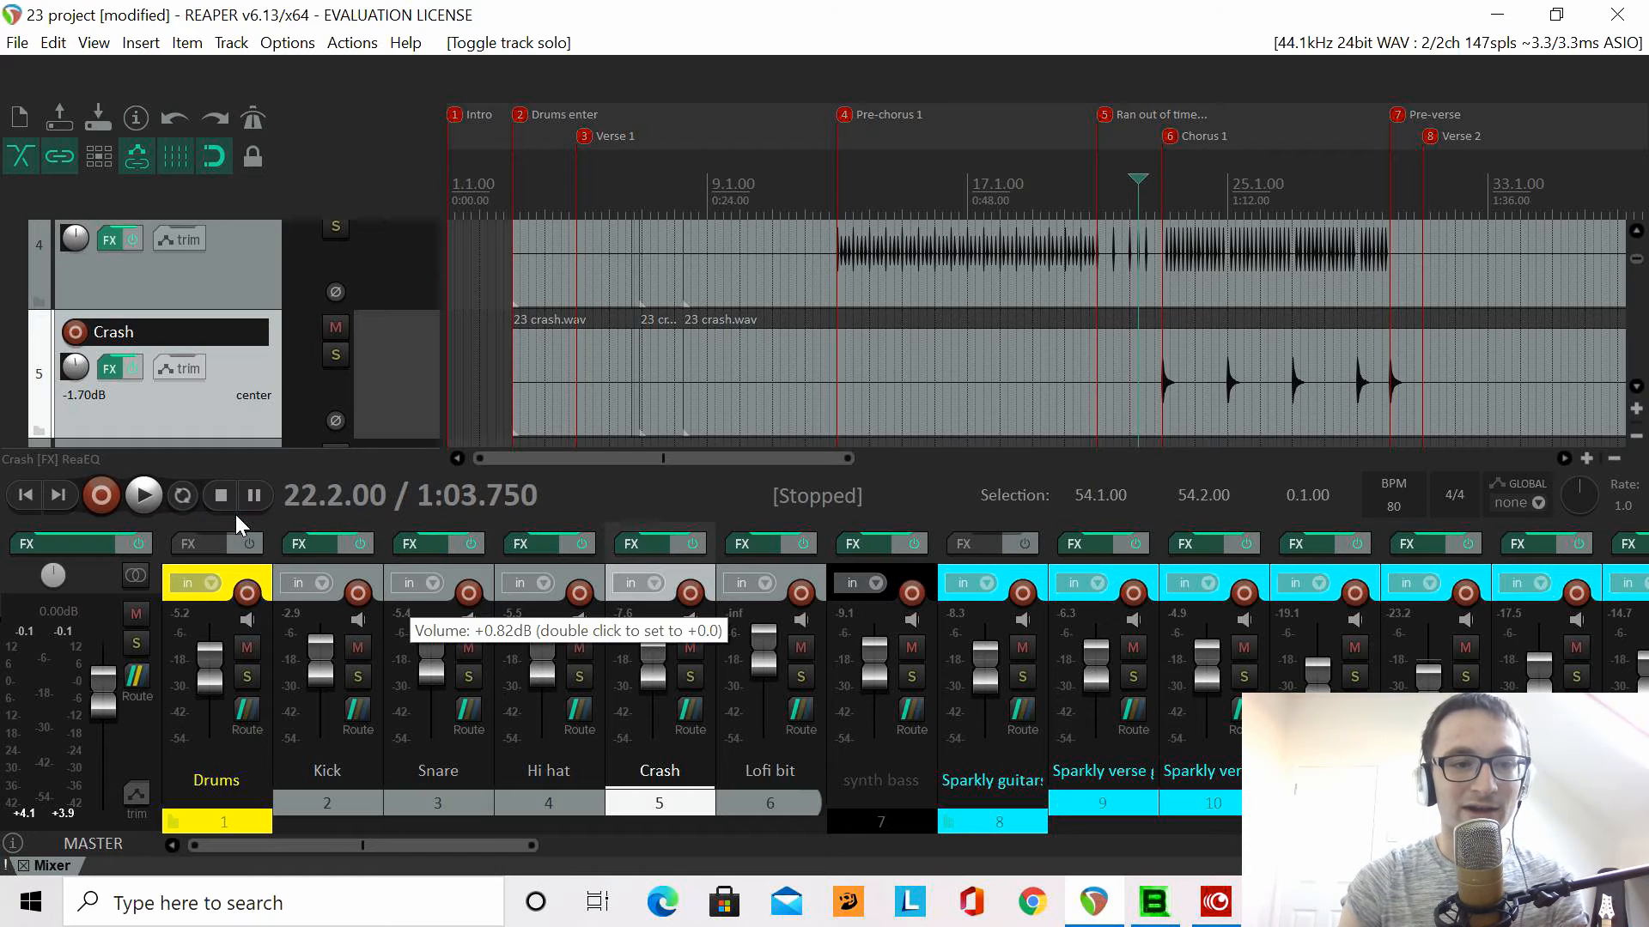
- Locate the Lofi bit track's clips, place the edit cursor before the "Why have I gotta" marker, and solo the track
{"action": "scroll", "coordinate": [952, 318], "scroll_direction": "down", "scroll_amount": 2}
{"action": "scroll", "coordinate": [952, 318], "scroll_direction": "down", "scroll_amount": 1}
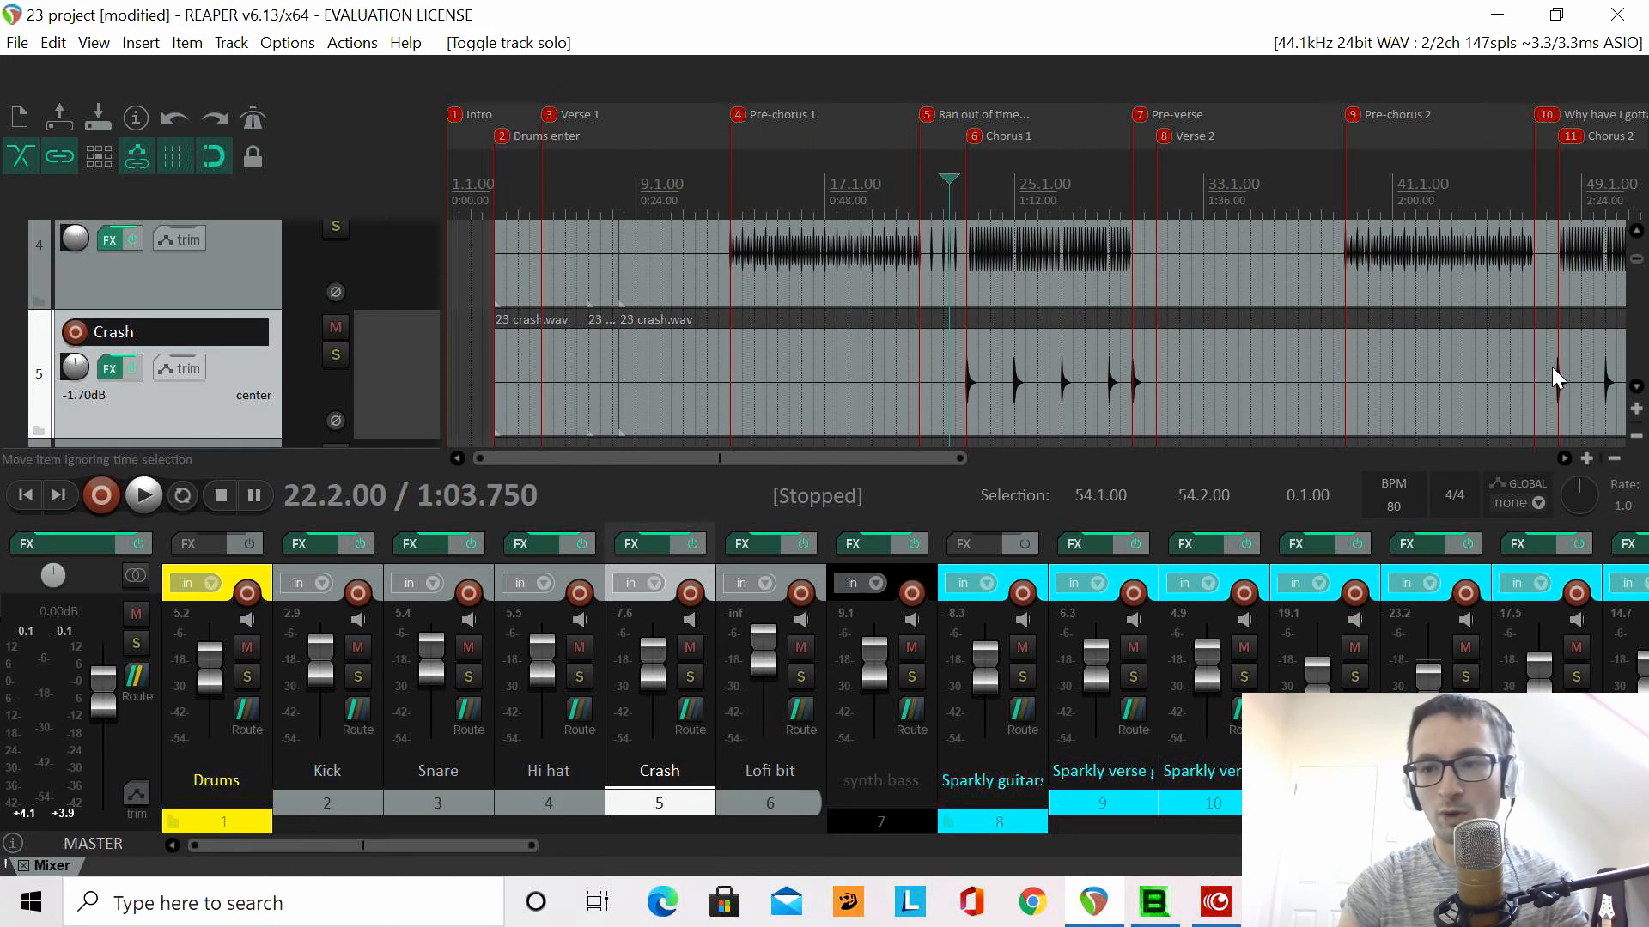
{"action": "scroll", "coordinate": [298, 326], "scroll_direction": "down", "scroll_amount": 4}
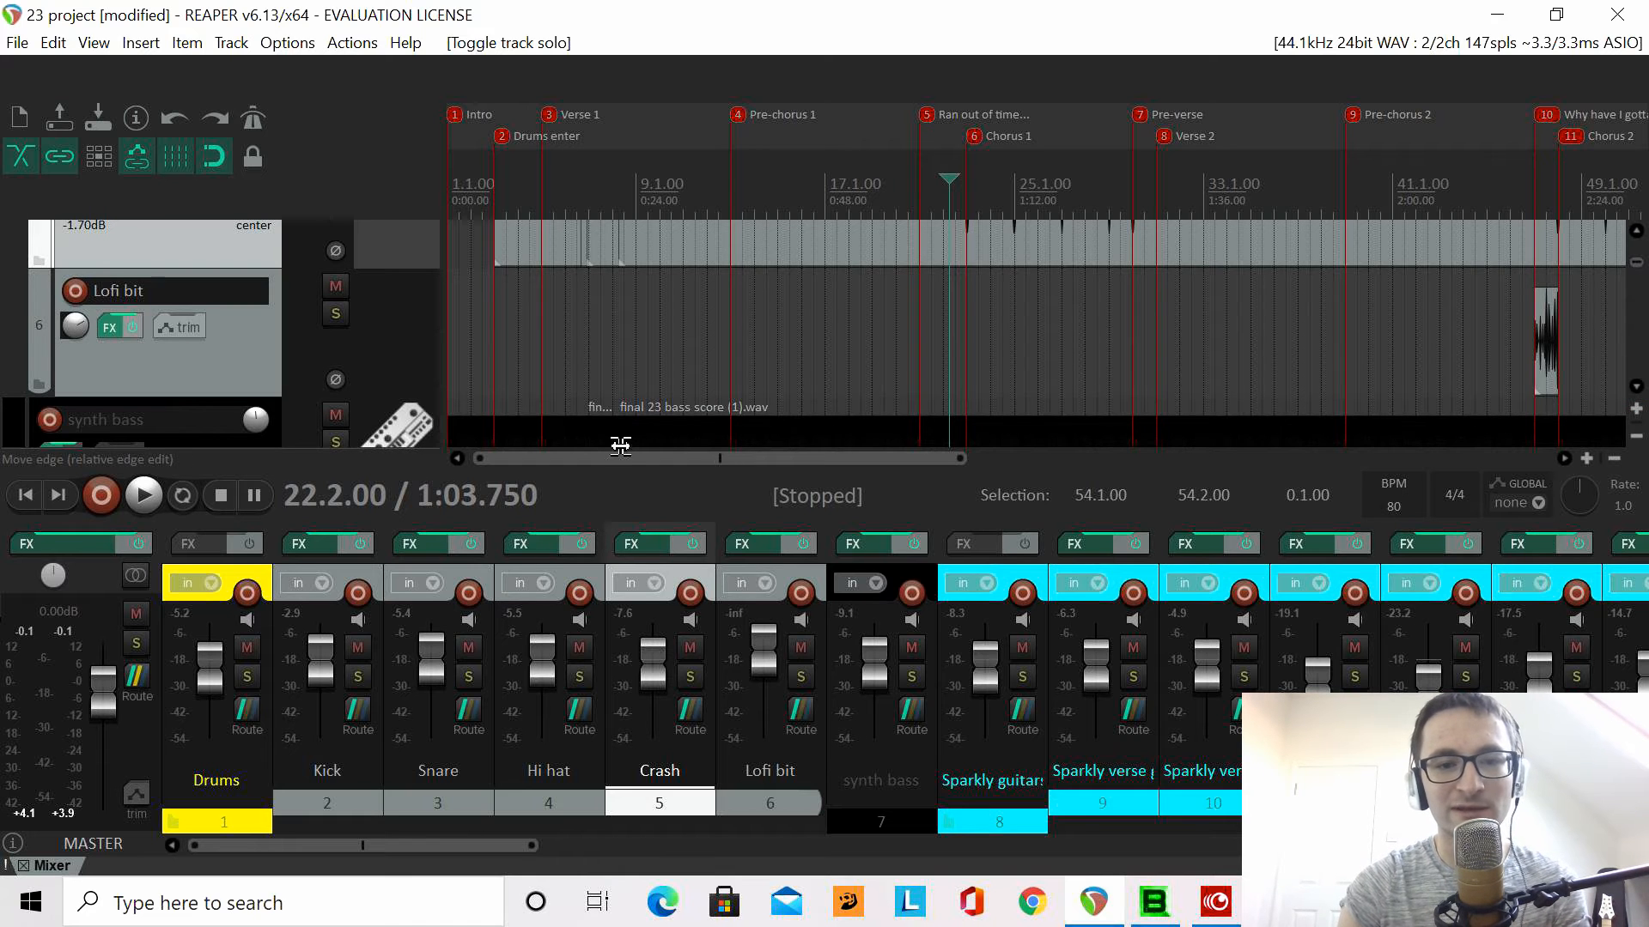
{"action": "left_click_drag", "start_coordinate": [642, 461], "coordinate": [965, 464]}
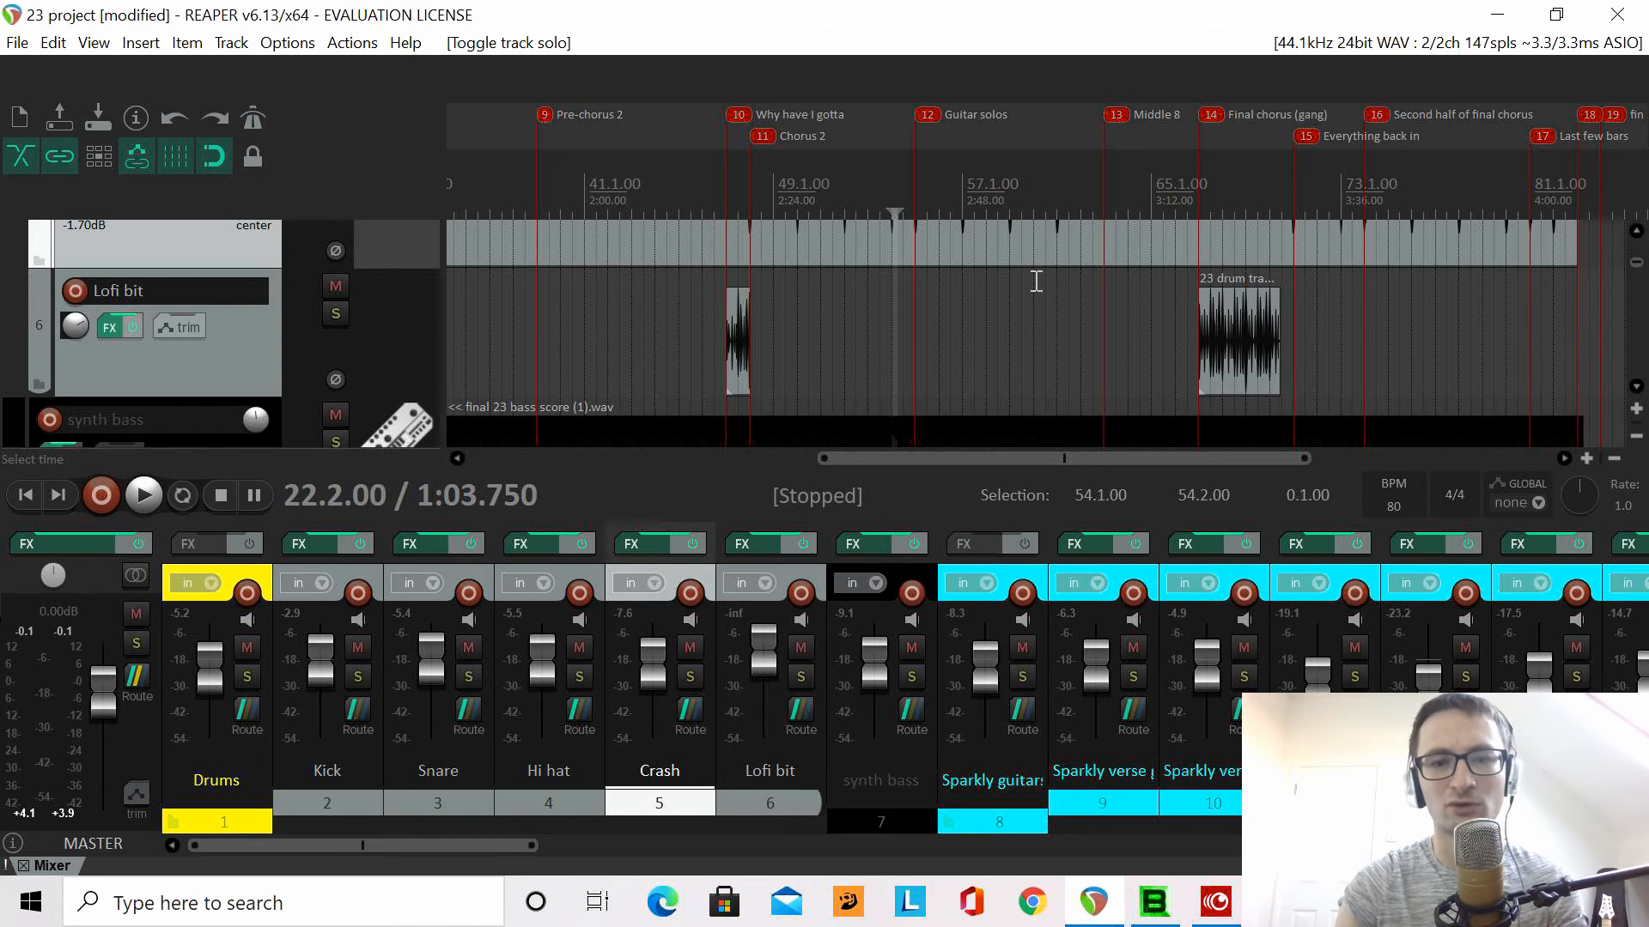
{"action": "left_click", "coordinate": [702, 279]}
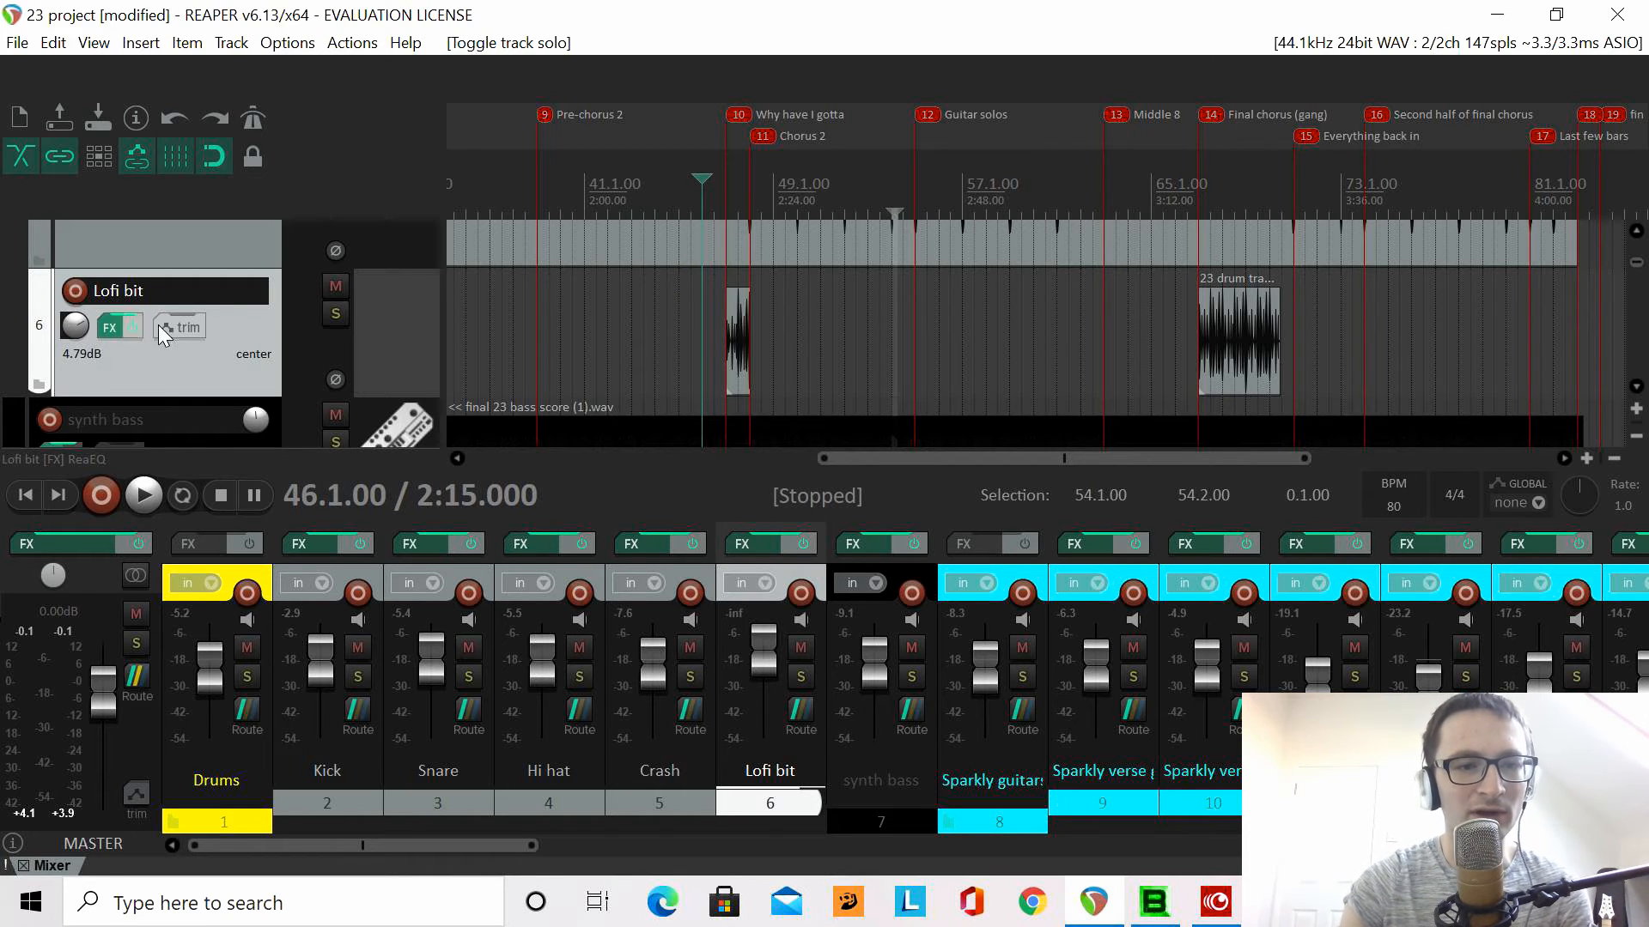
{"action": "left_click", "coordinate": [336, 315]}
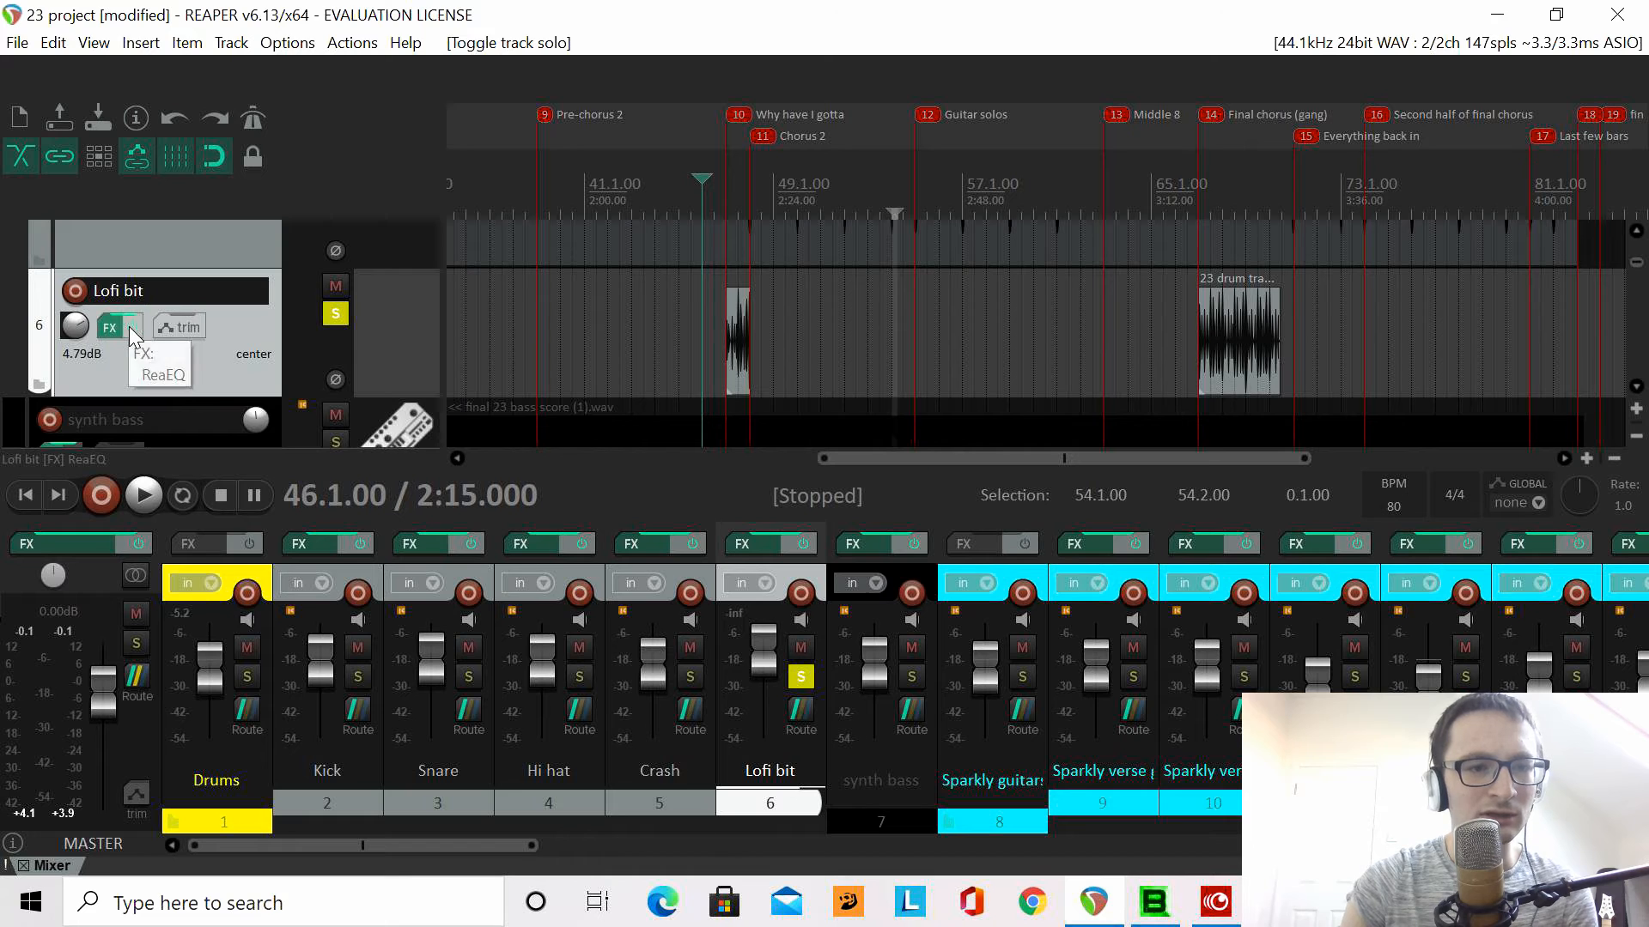
- Bypass the Lofi bit track's effects and play its clip at "Why have I gotta" from bar 46.3
{"action": "left_click", "coordinate": [132, 326]}
{"action": "left_click", "coordinate": [712, 323]}
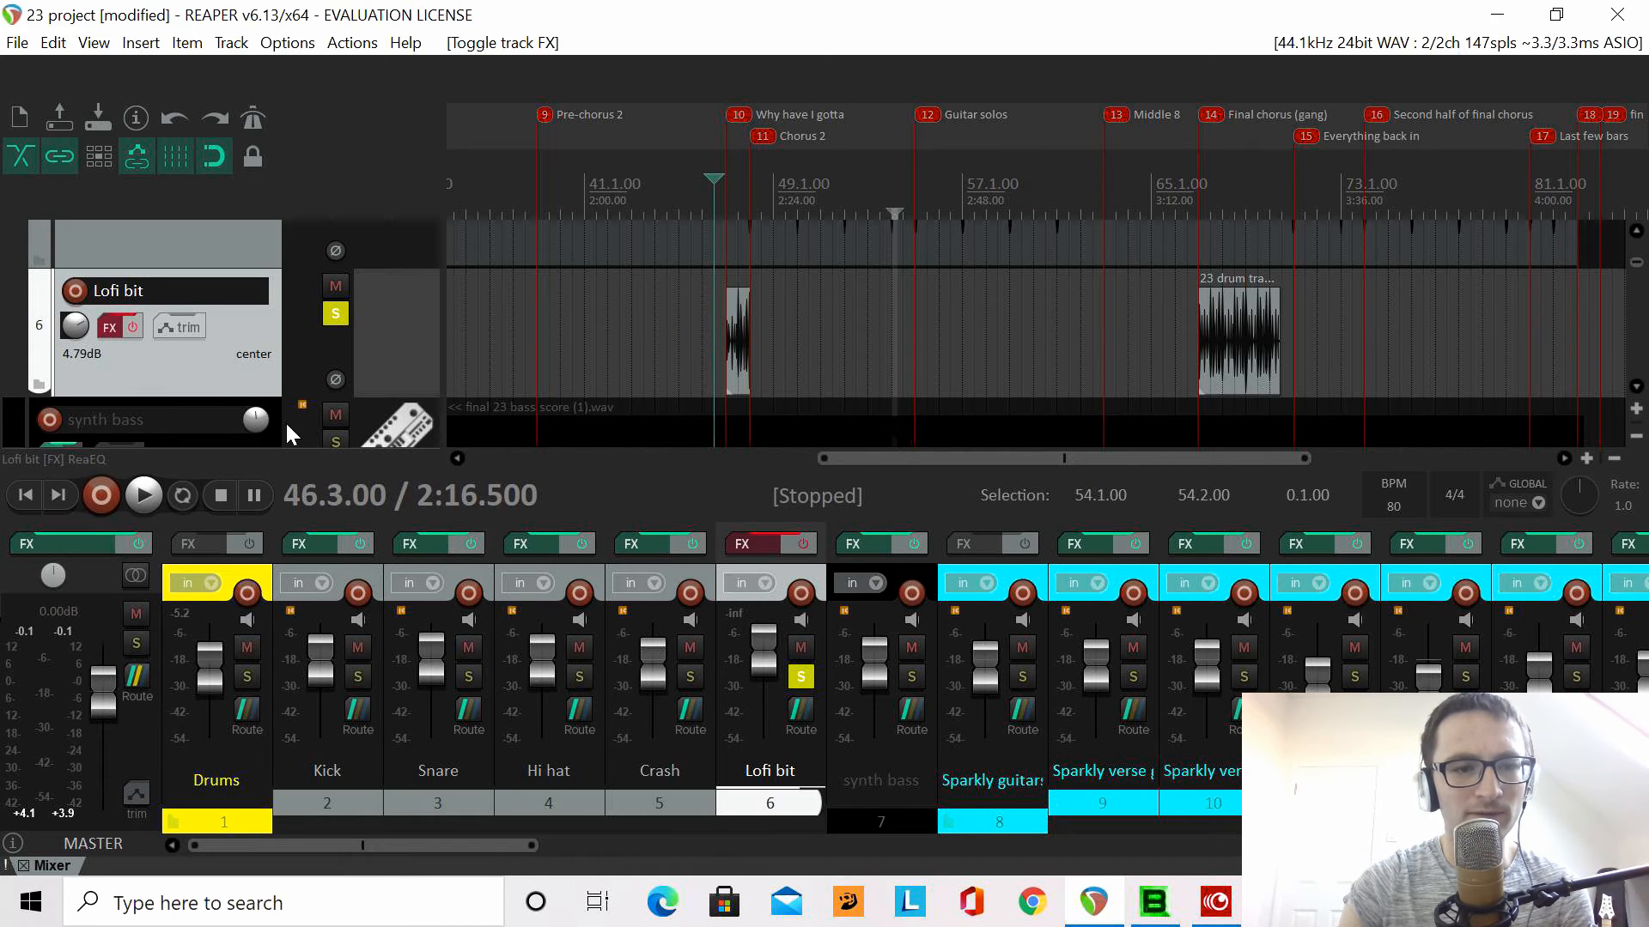
{"action": "left_click", "coordinate": [143, 494]}
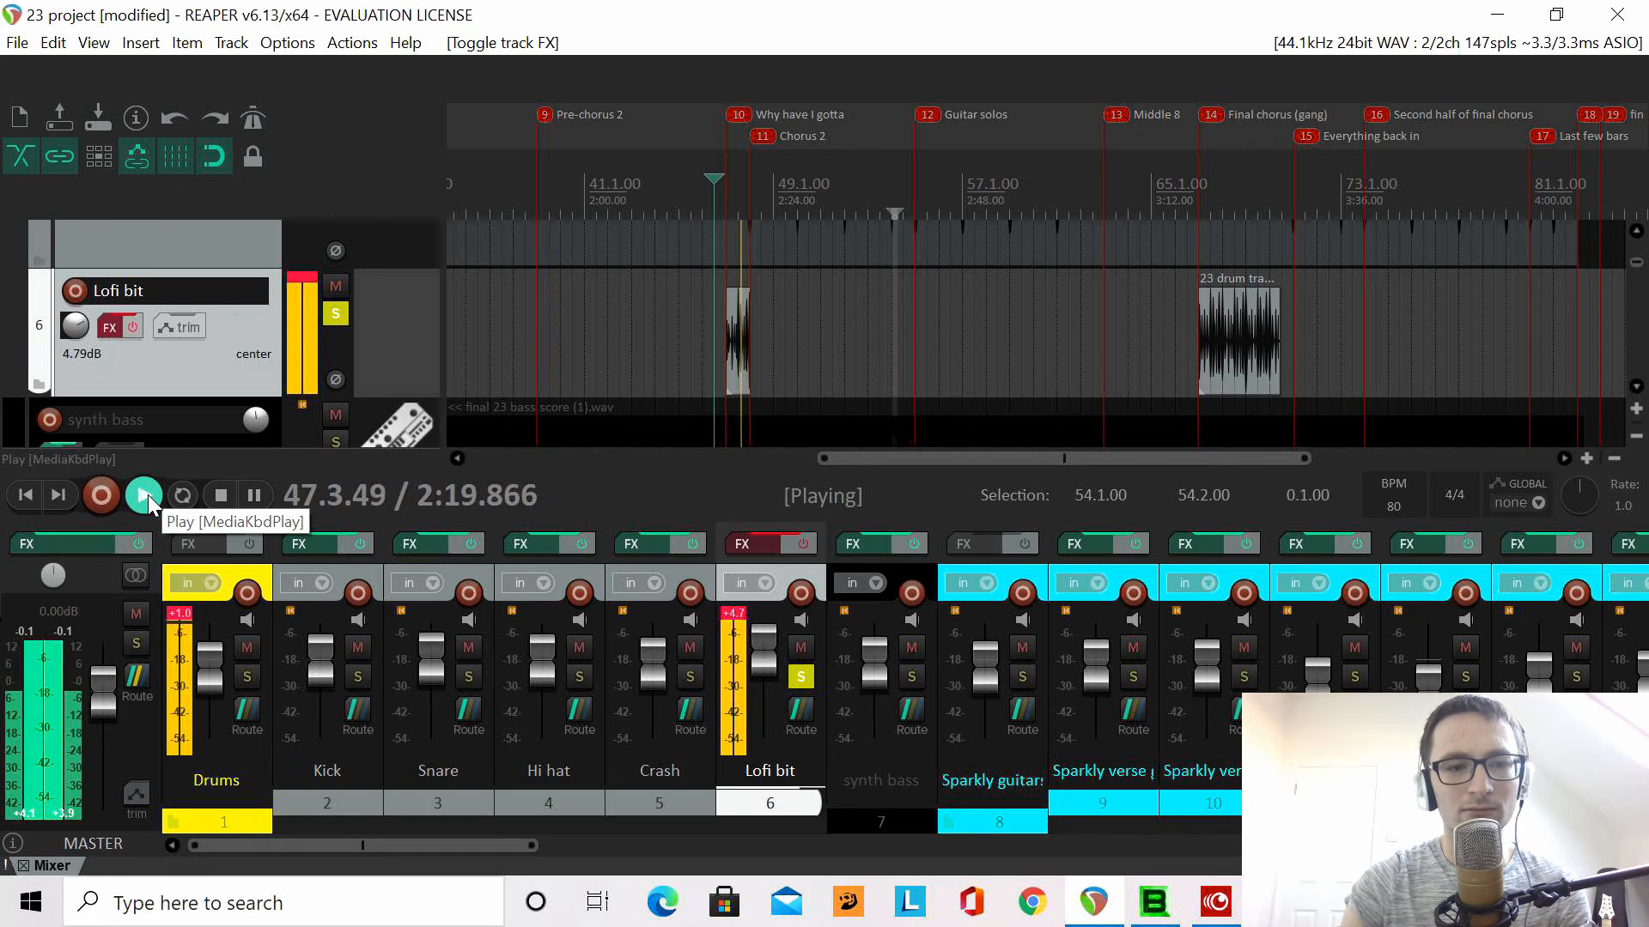
- Stop playback and reset the Lofi bit track's peak clipping indicator
{"action": "left_click", "coordinate": [219, 497]}
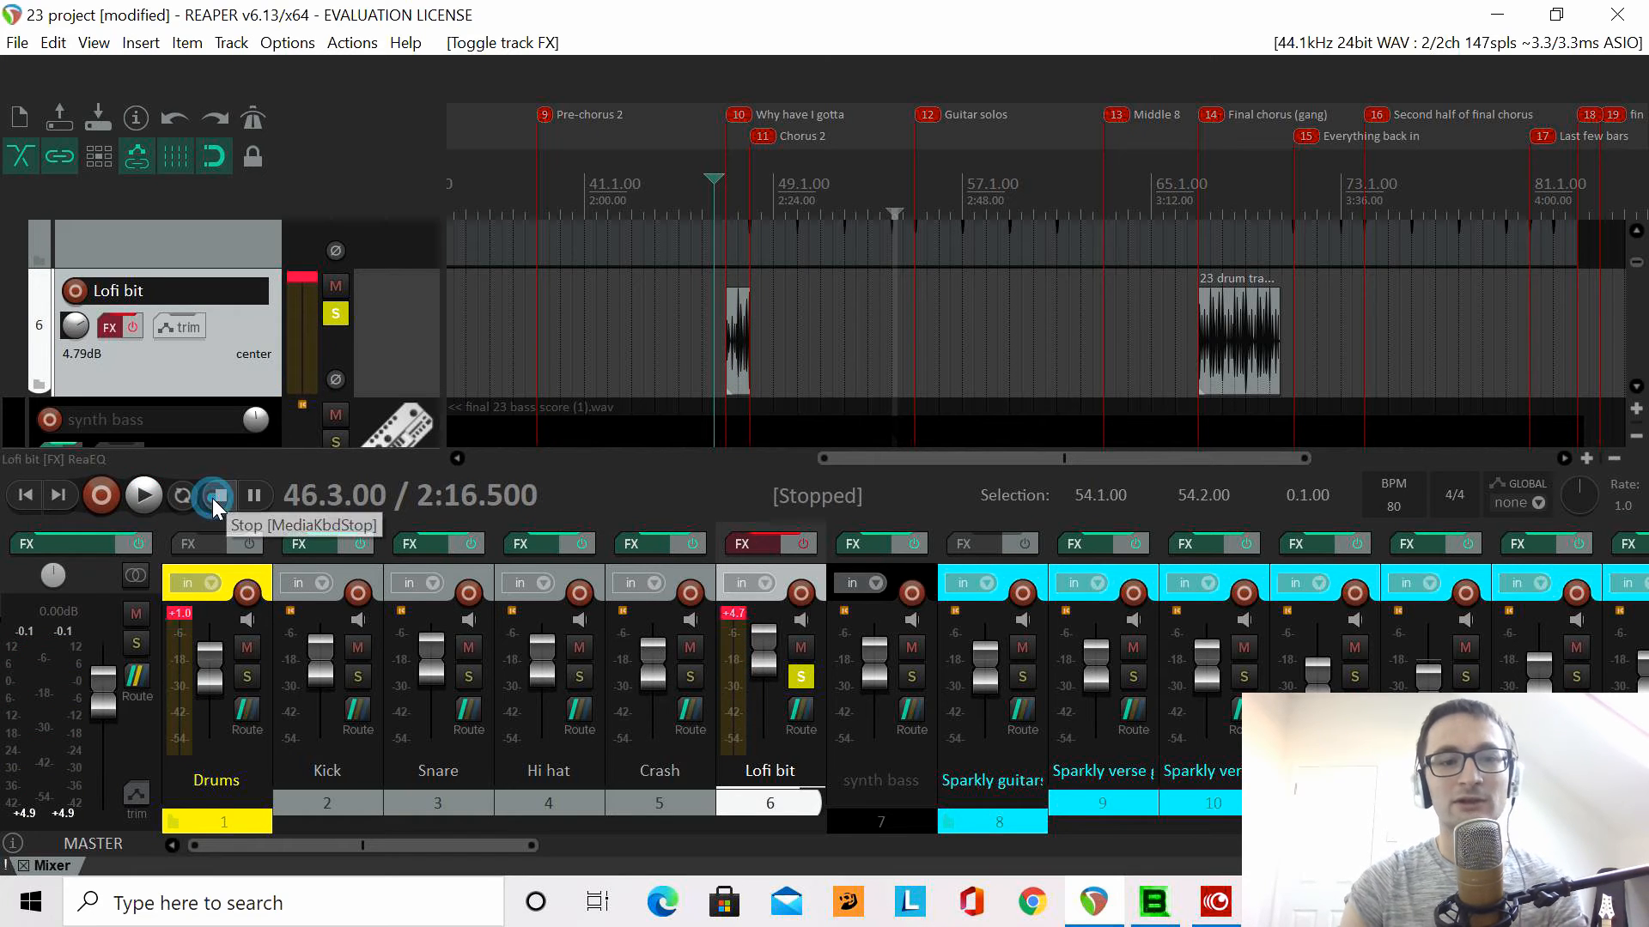
{"action": "right_click", "coordinate": [303, 273]}
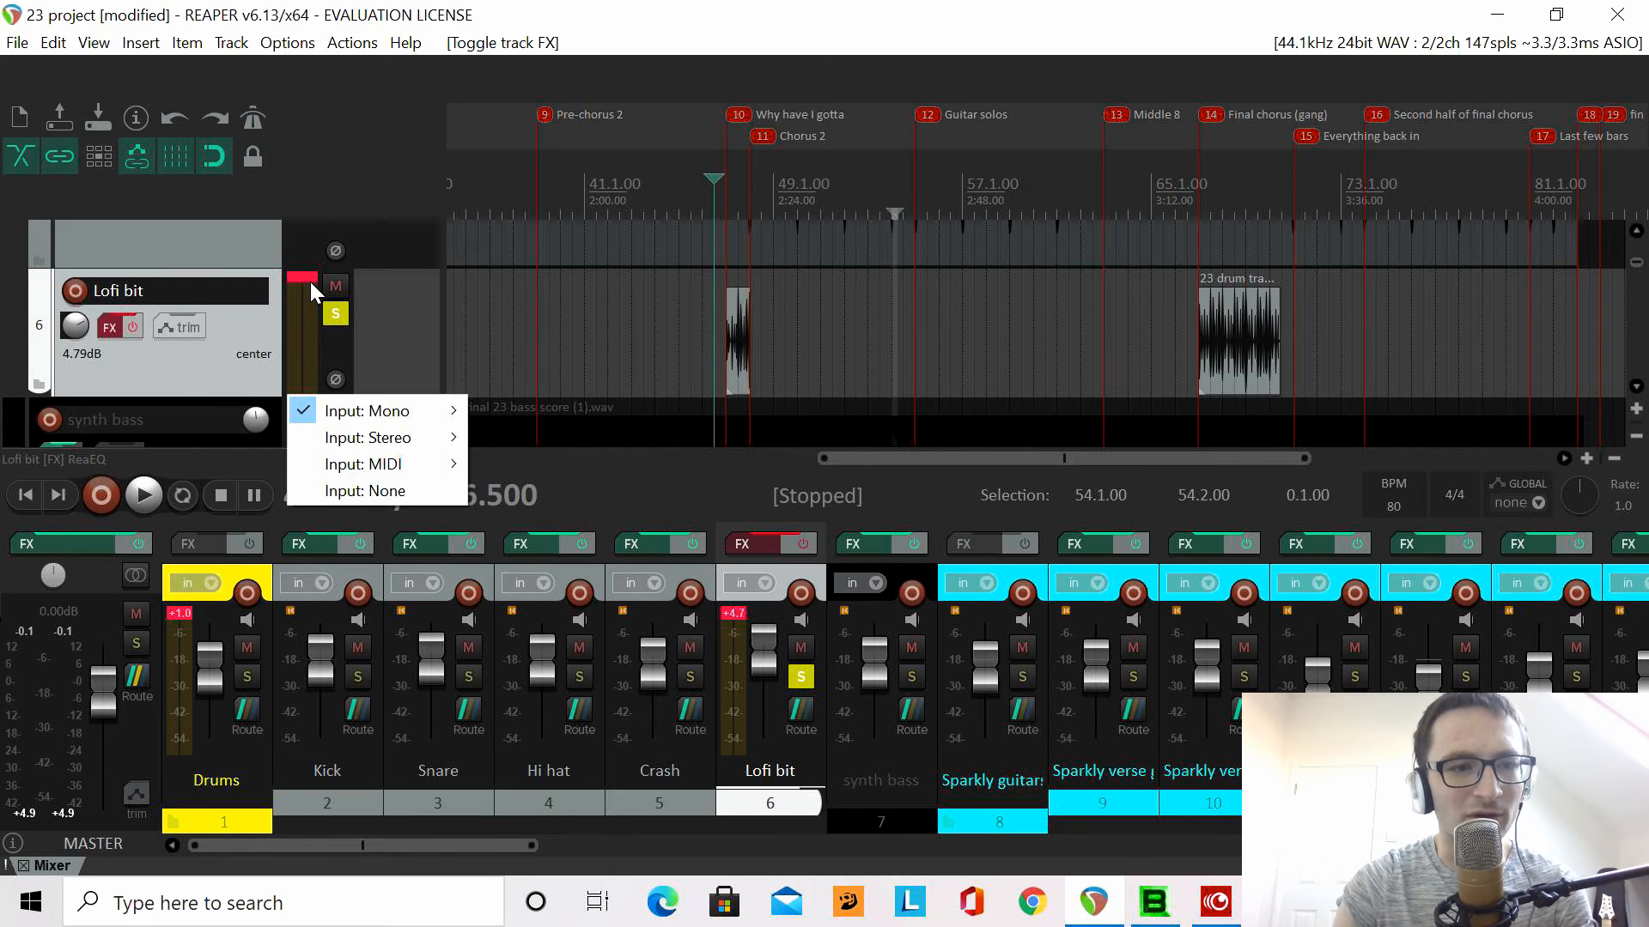
{"action": "left_click", "coordinate": [725, 620]}
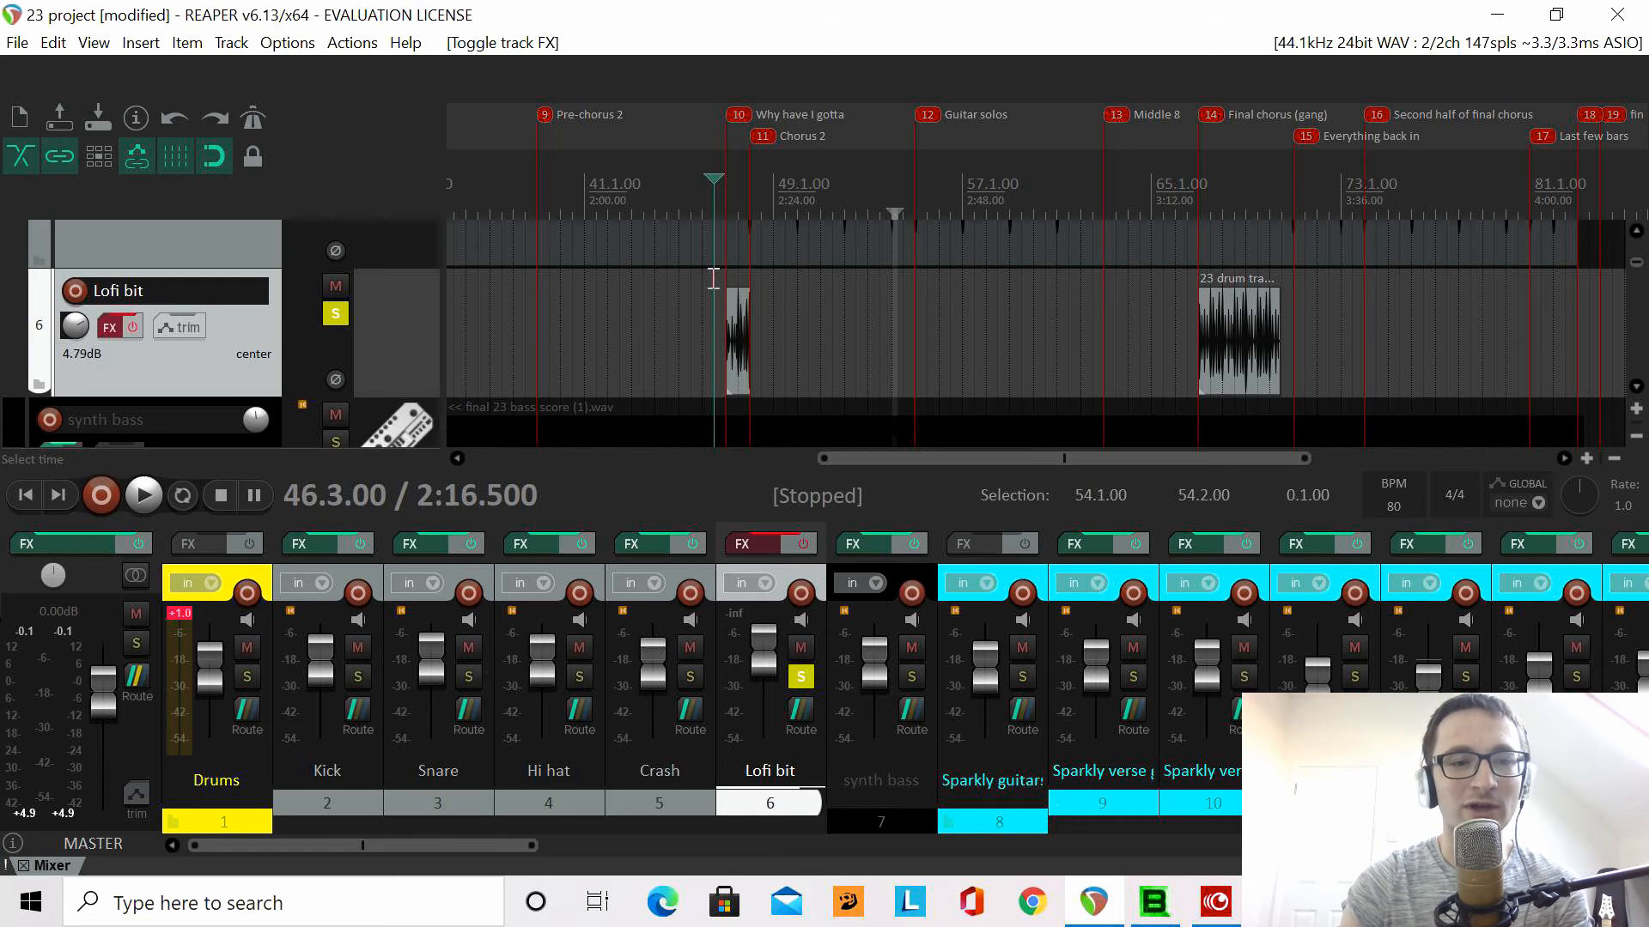
- Re-enable the Lofi bit track's effects, inspect its ReaEQ curve while playing the clip from bar 46.3, then stop and close the effects window
{"action": "left_click", "coordinate": [126, 326]}
{"action": "left_click", "coordinate": [115, 326]}
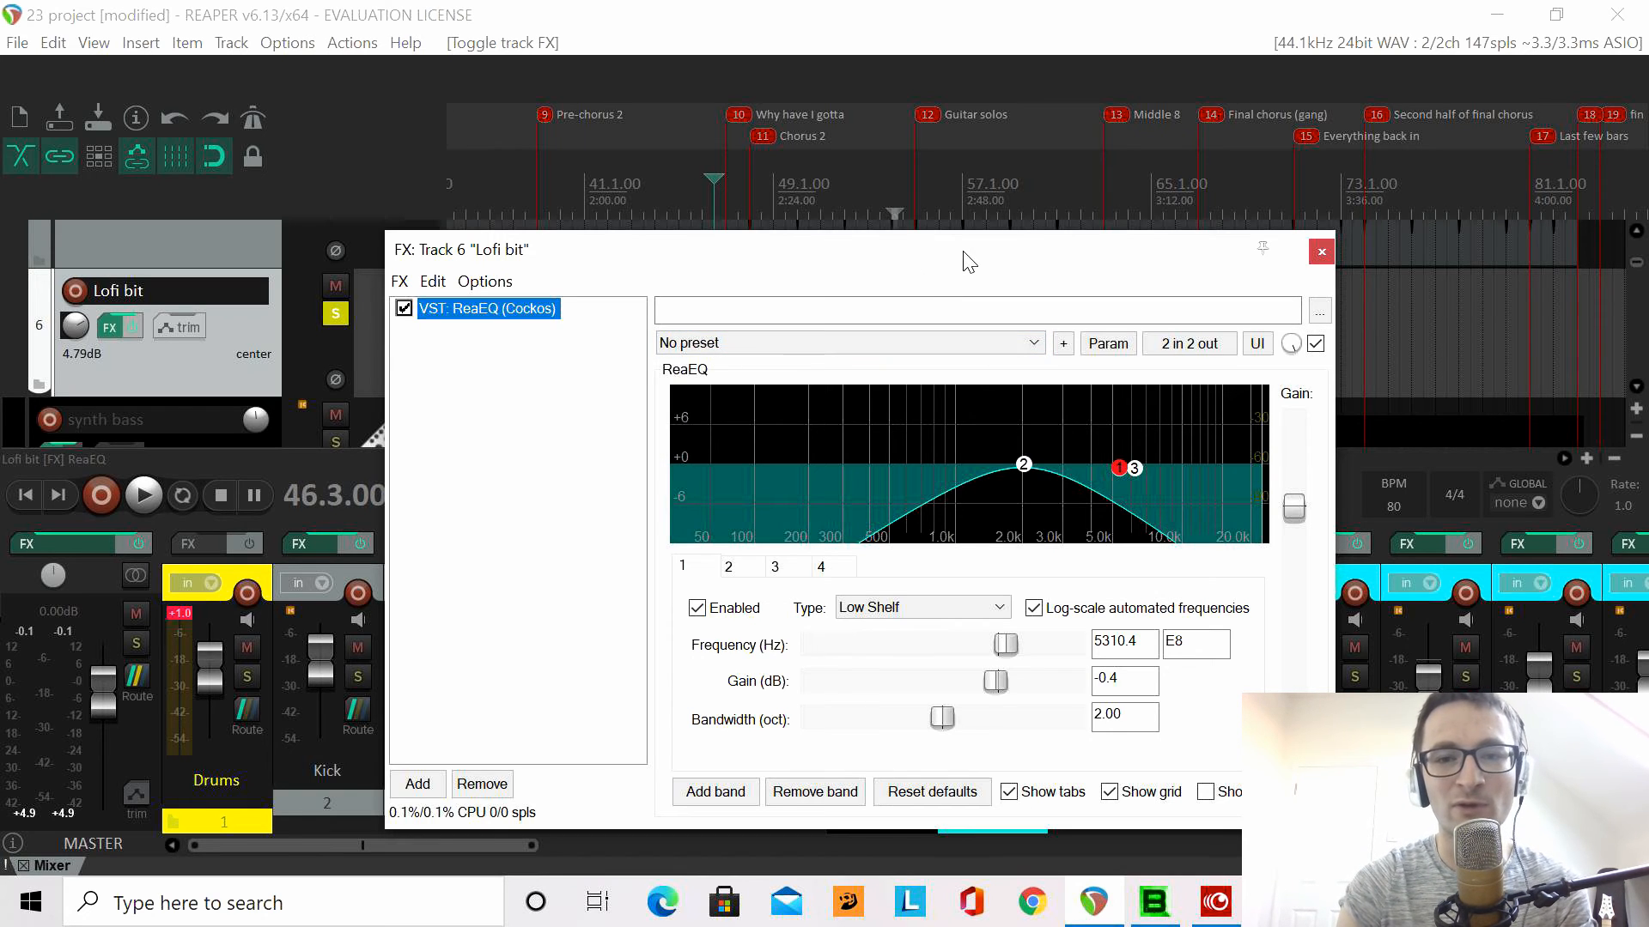
{"action": "left_click_drag", "start_coordinate": [962, 255], "coordinate": [1089, 220]}
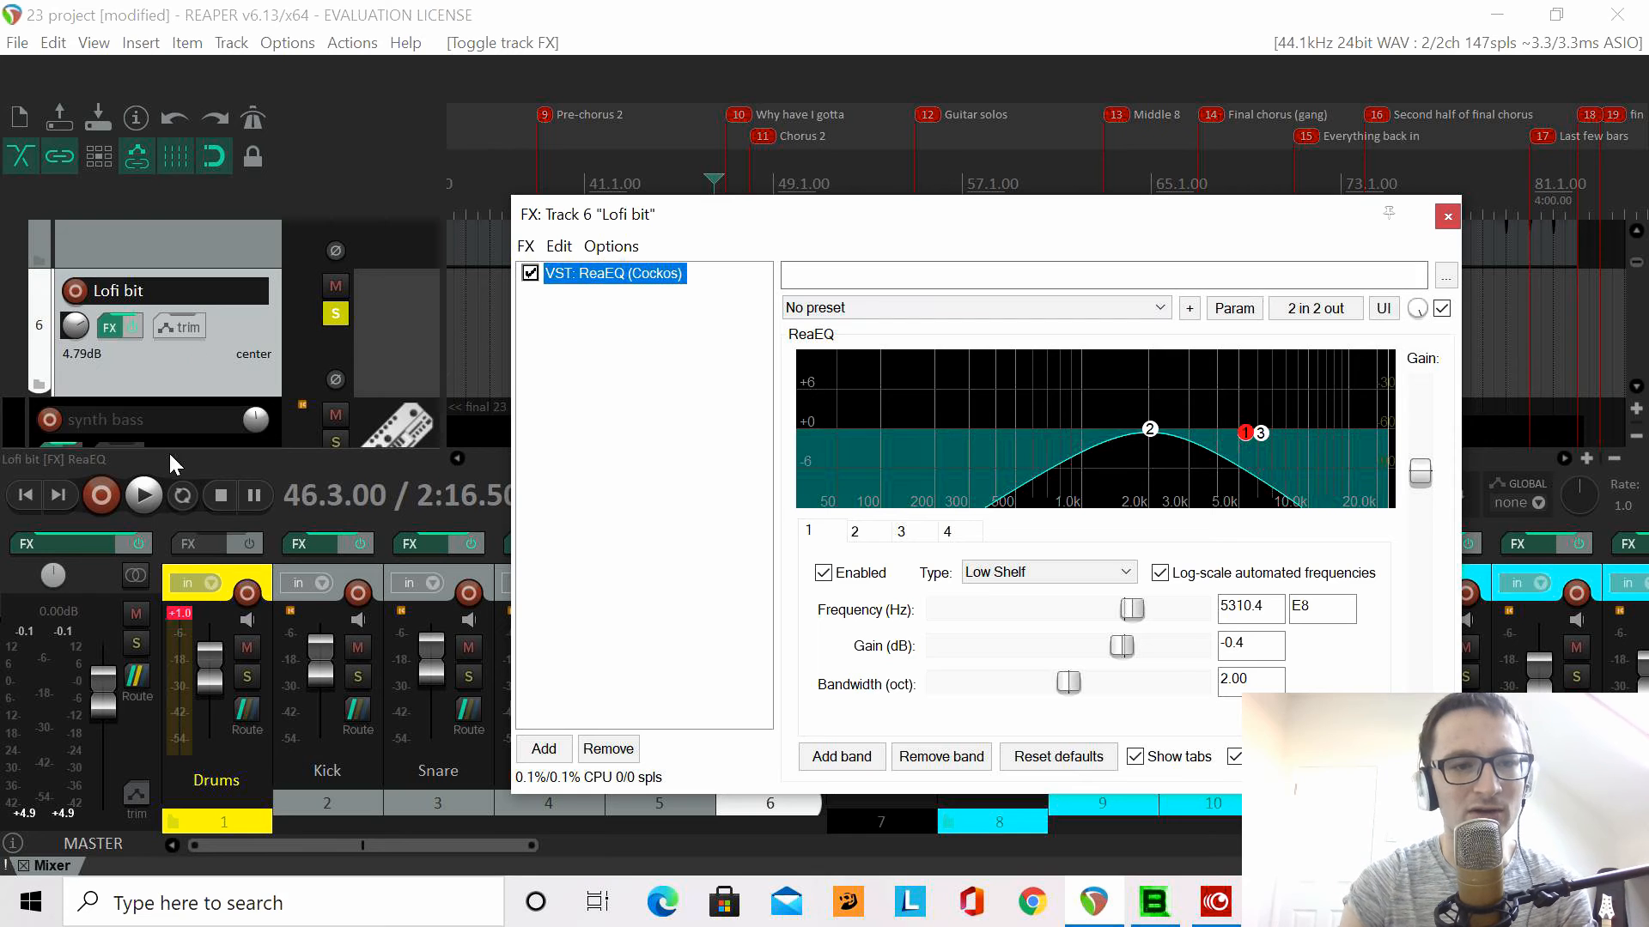
{"action": "left_click", "coordinate": [143, 495]}
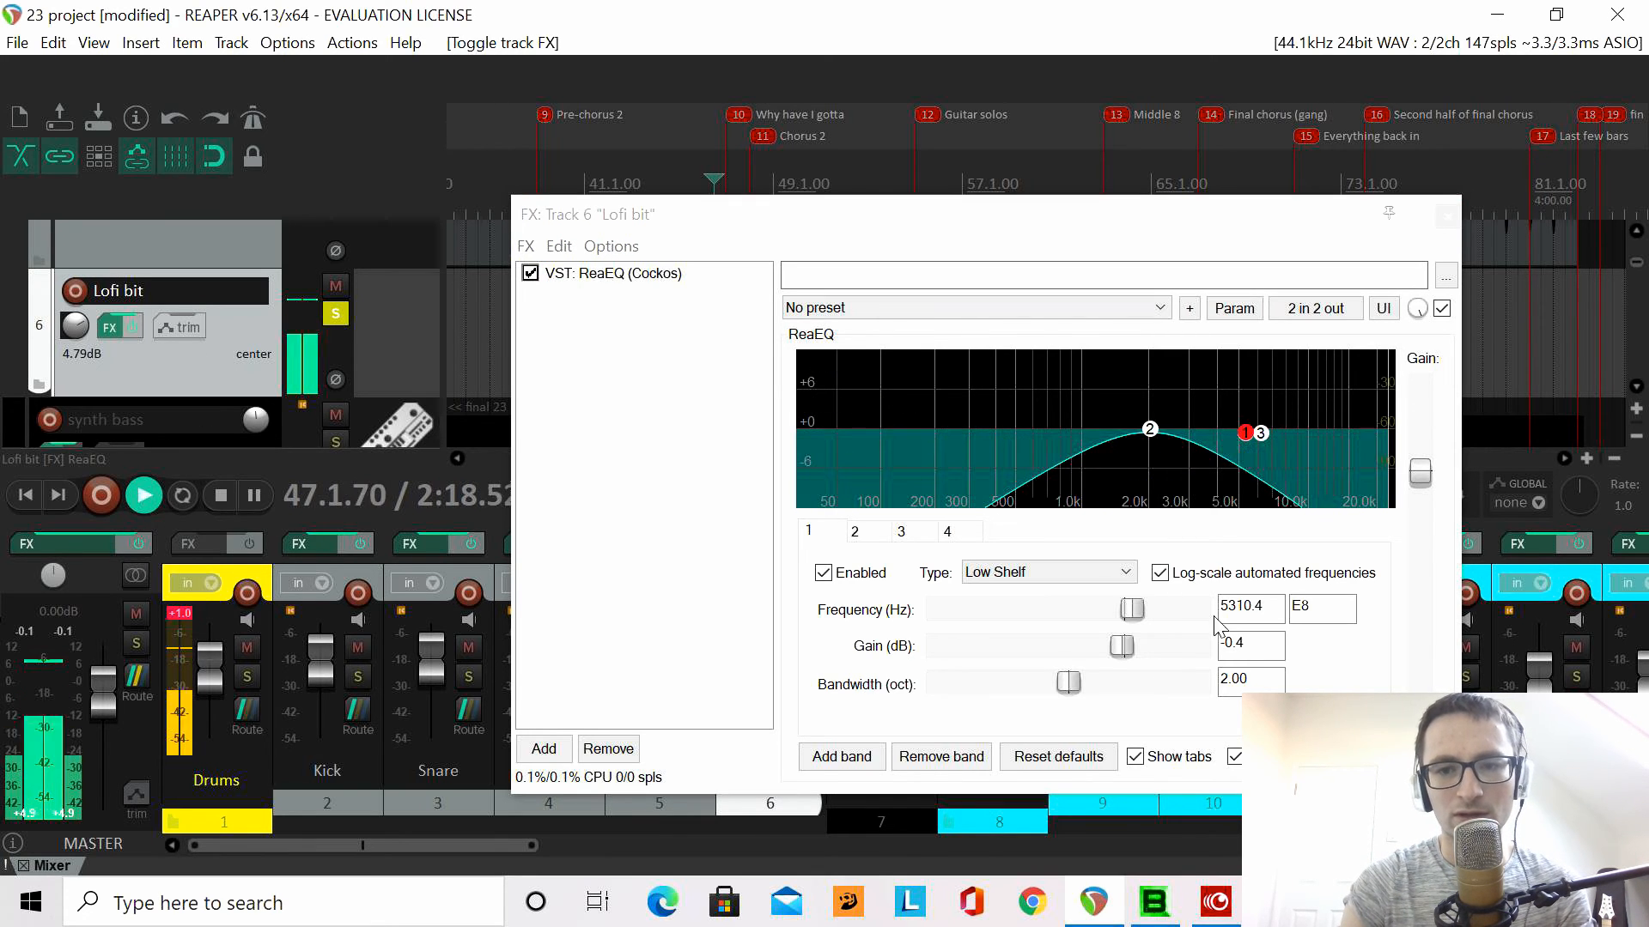
{"action": "left_click", "coordinate": [208, 497]}
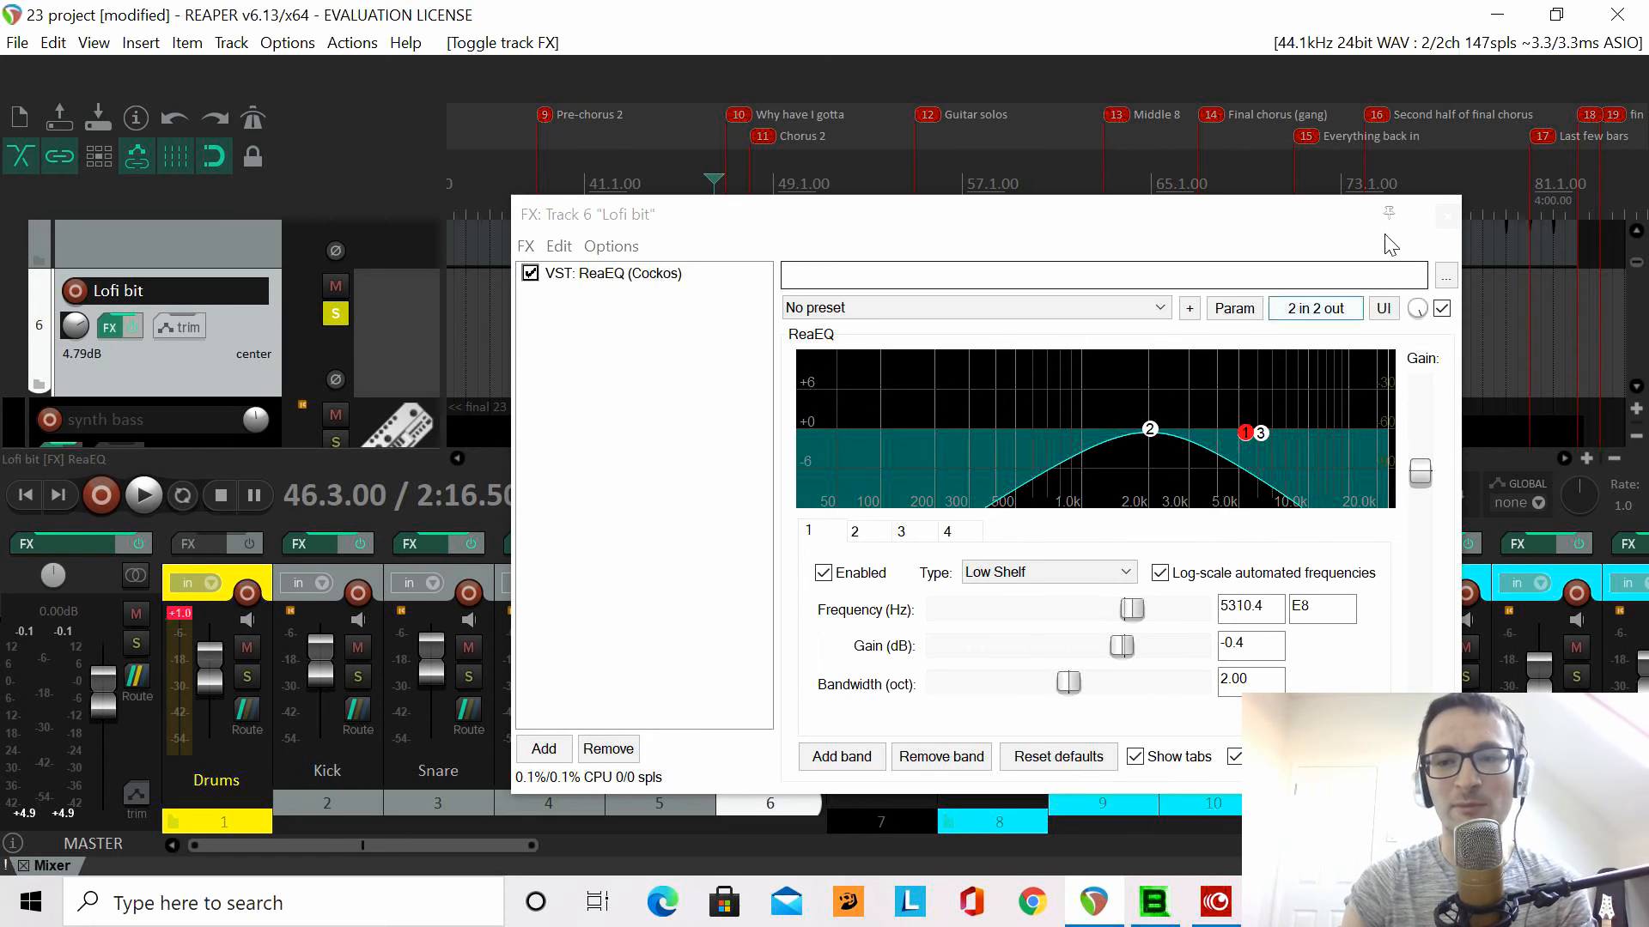
{"action": "left_click", "coordinate": [1447, 216]}
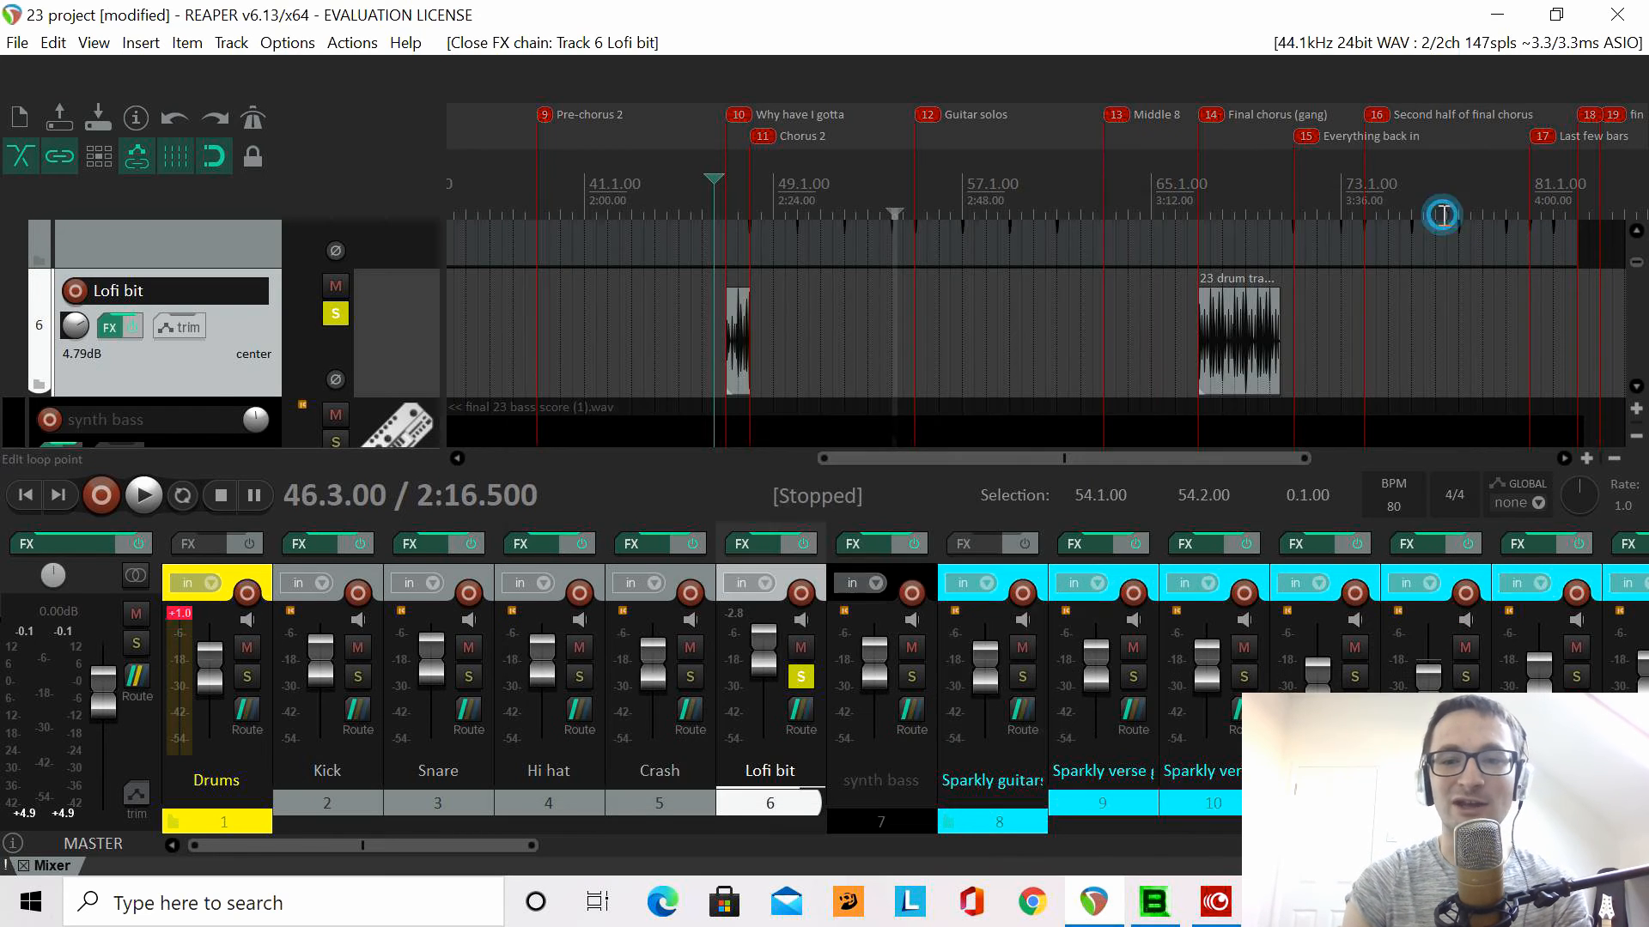
- Play the soloed Lofi bit clip from the "Final chorus (gang)" marker at bar 67.1 and stop playback
{"action": "scroll", "coordinate": [1207, 451], "scroll_direction": "right", "scroll_amount": 1}
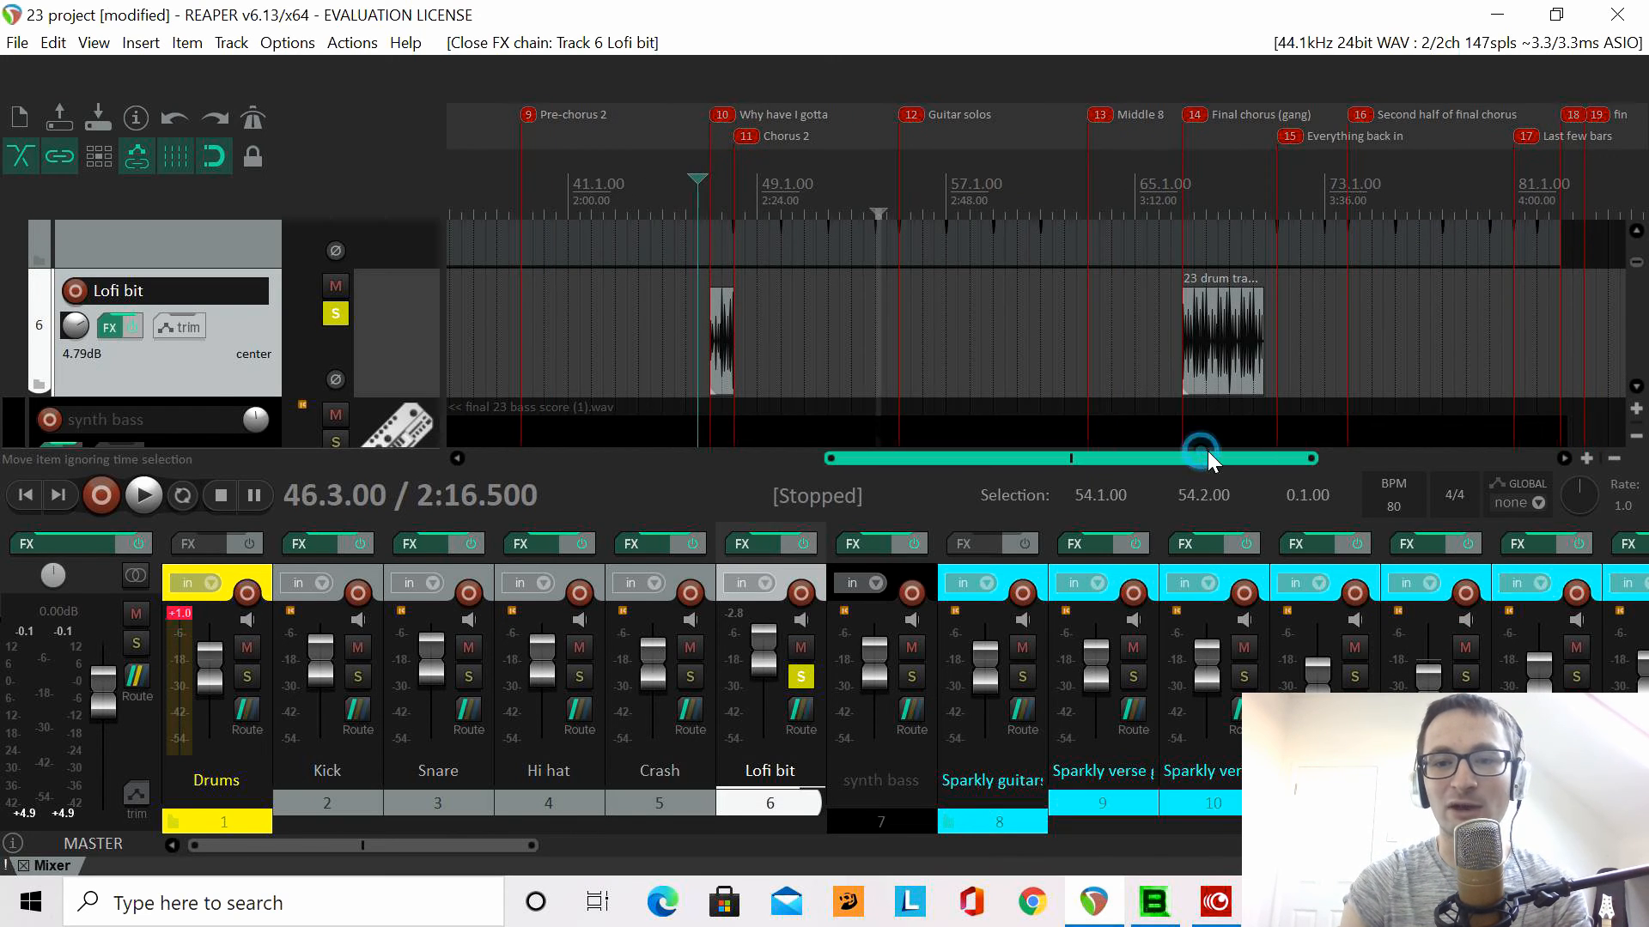
{"action": "left_click", "coordinate": [1184, 276]}
{"action": "left_click", "coordinate": [144, 495]}
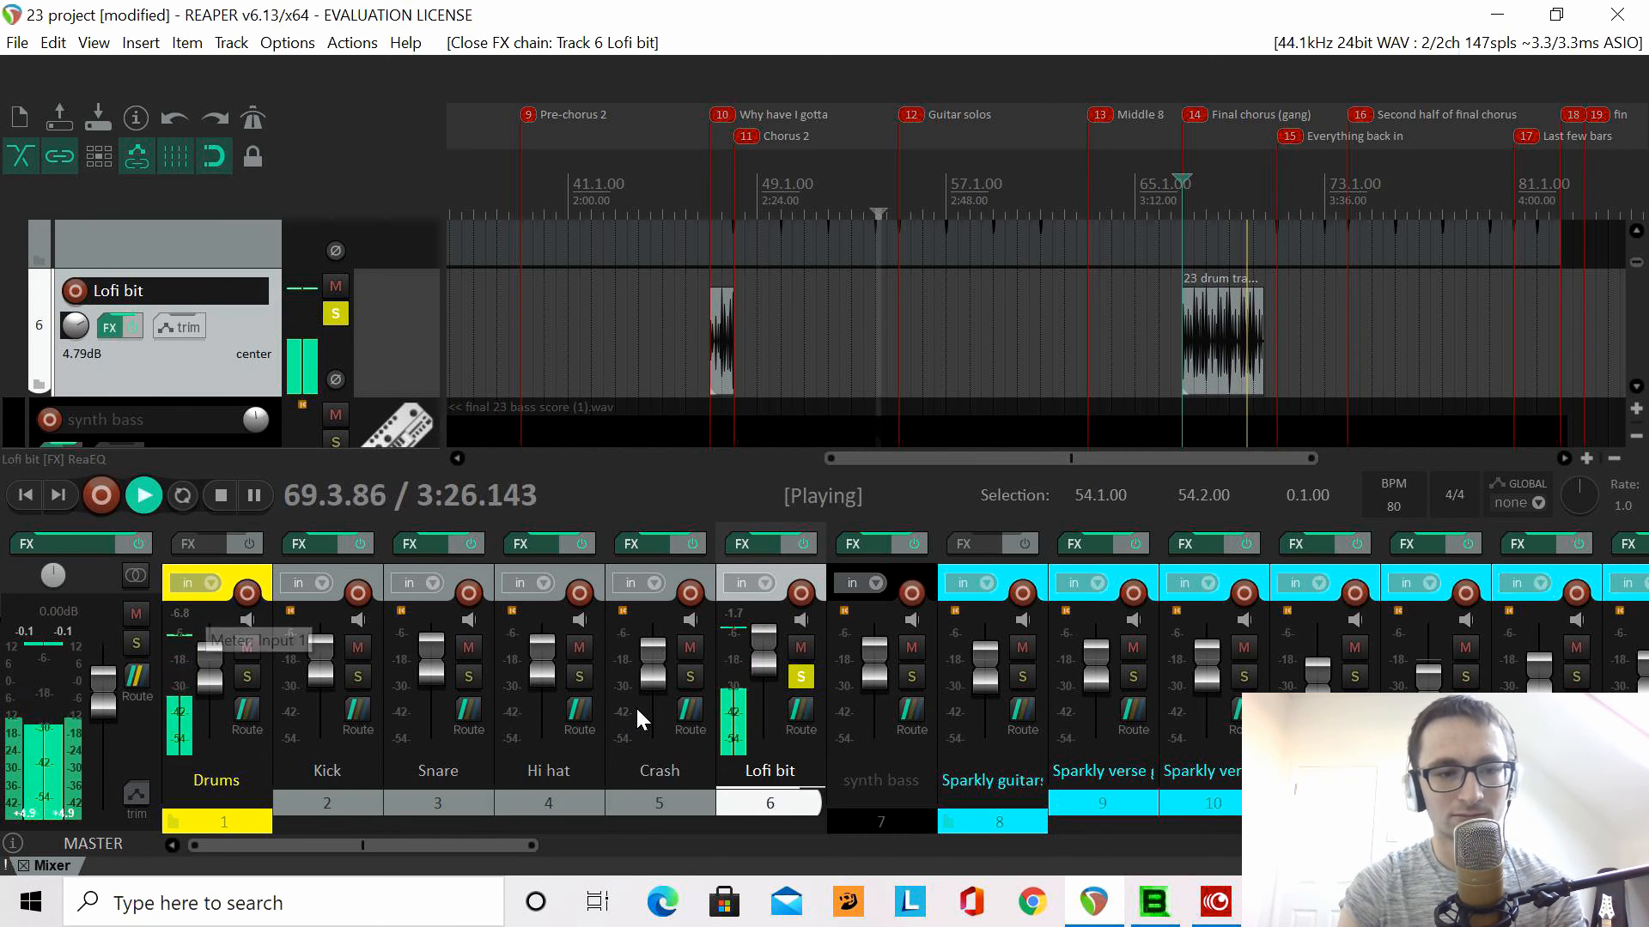
{"action": "left_click", "coordinate": [220, 497]}
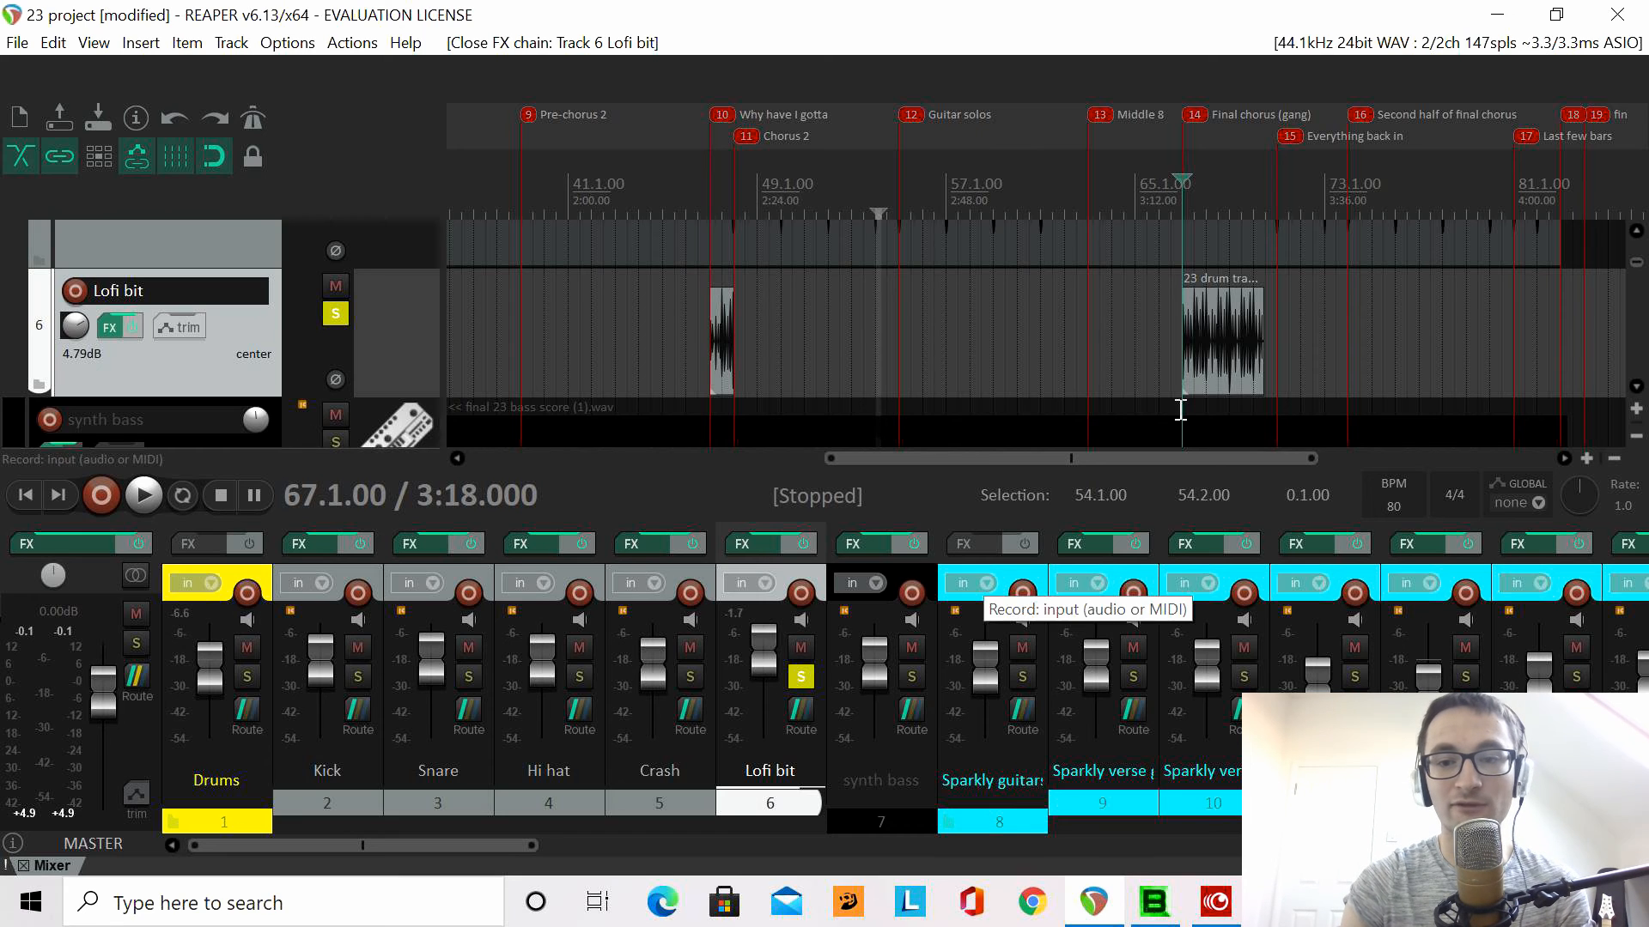
- Return to the start of the timeline and unsolo the Lofi bit track
{"action": "left_click_drag", "start_coordinate": [1165, 456], "coordinate": [998, 456]}
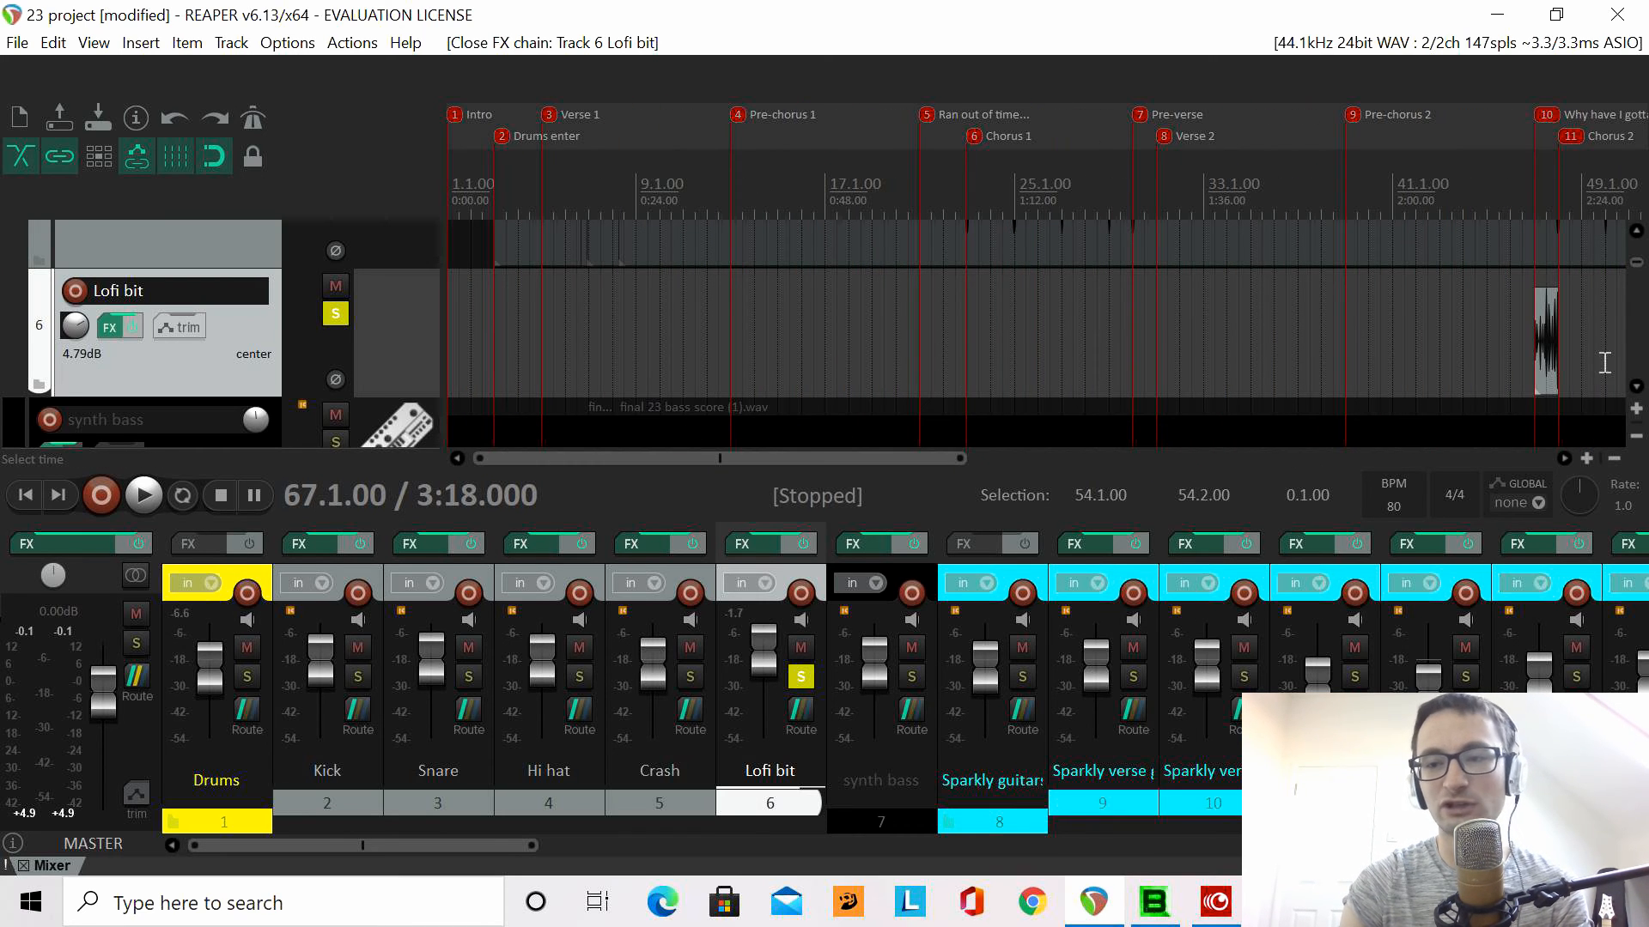
{"action": "scroll", "coordinate": [1636, 240], "scroll_direction": "up", "scroll_amount": 5}
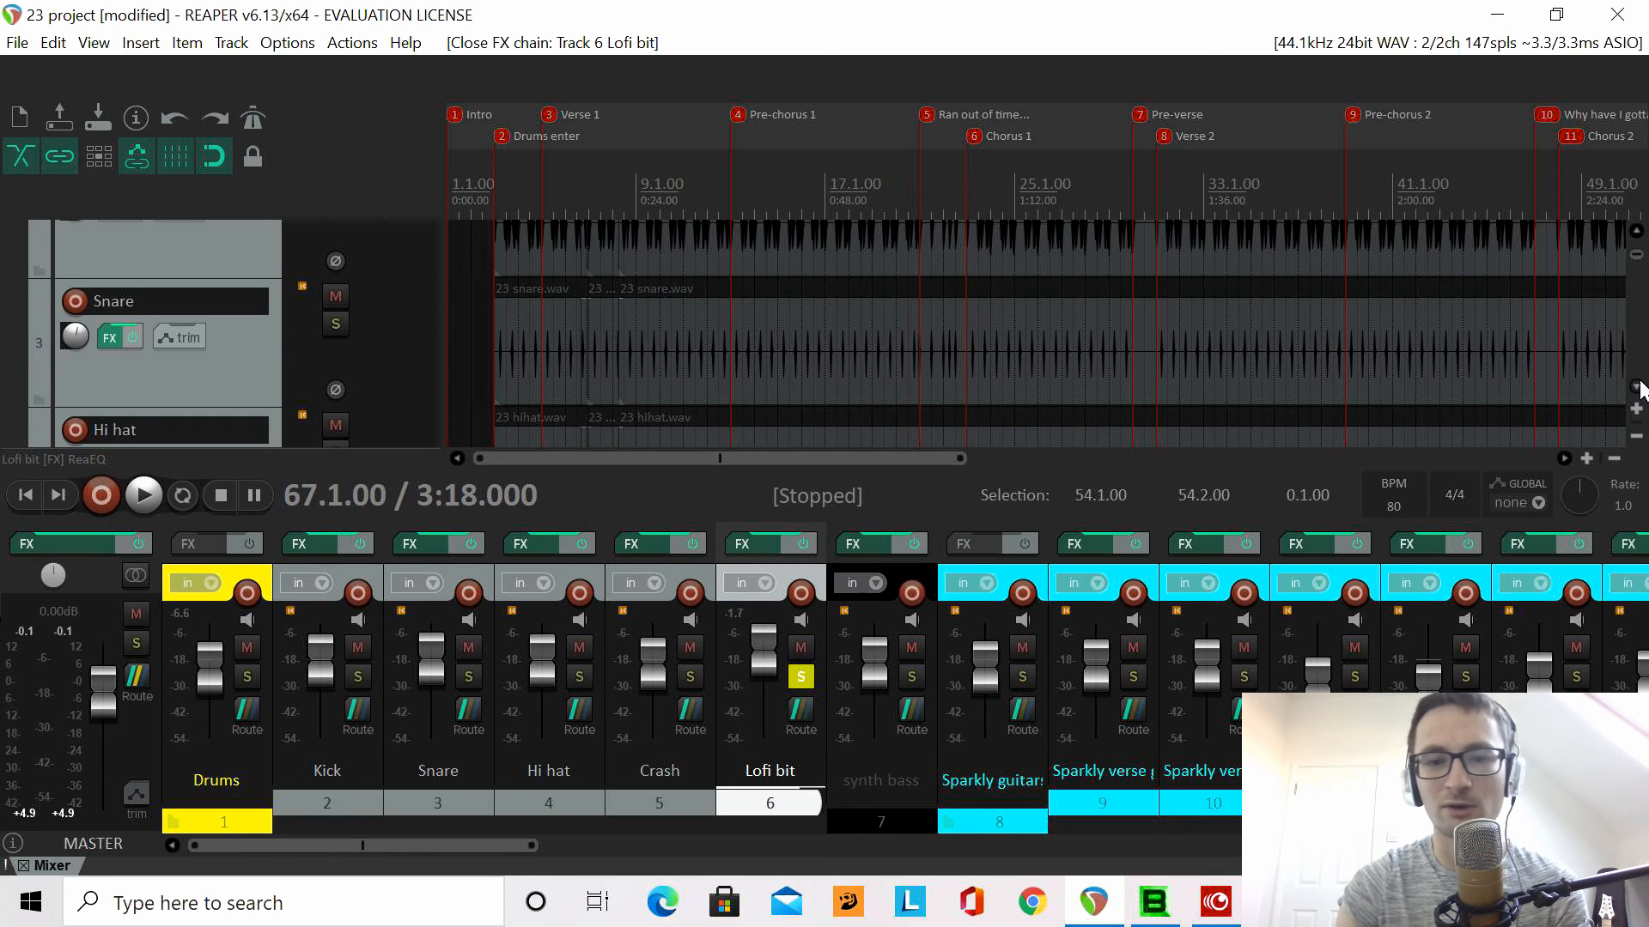
{"action": "scroll", "coordinate": [1636, 388], "scroll_direction": "down", "scroll_amount": 5}
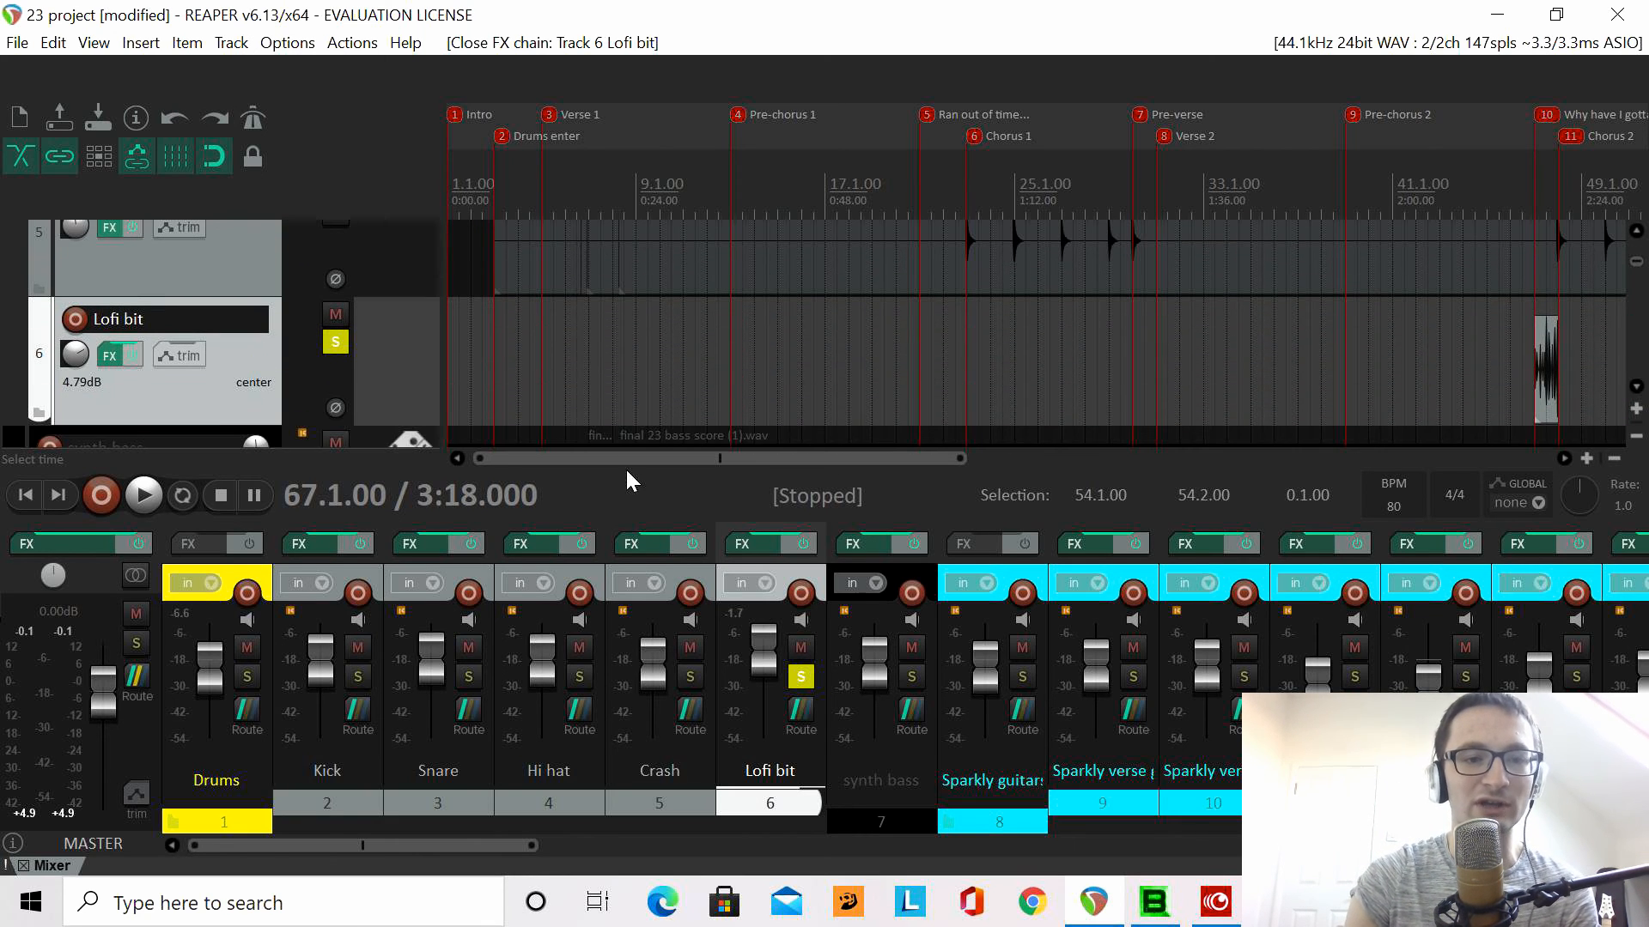
{"action": "left_click", "coordinate": [342, 338]}
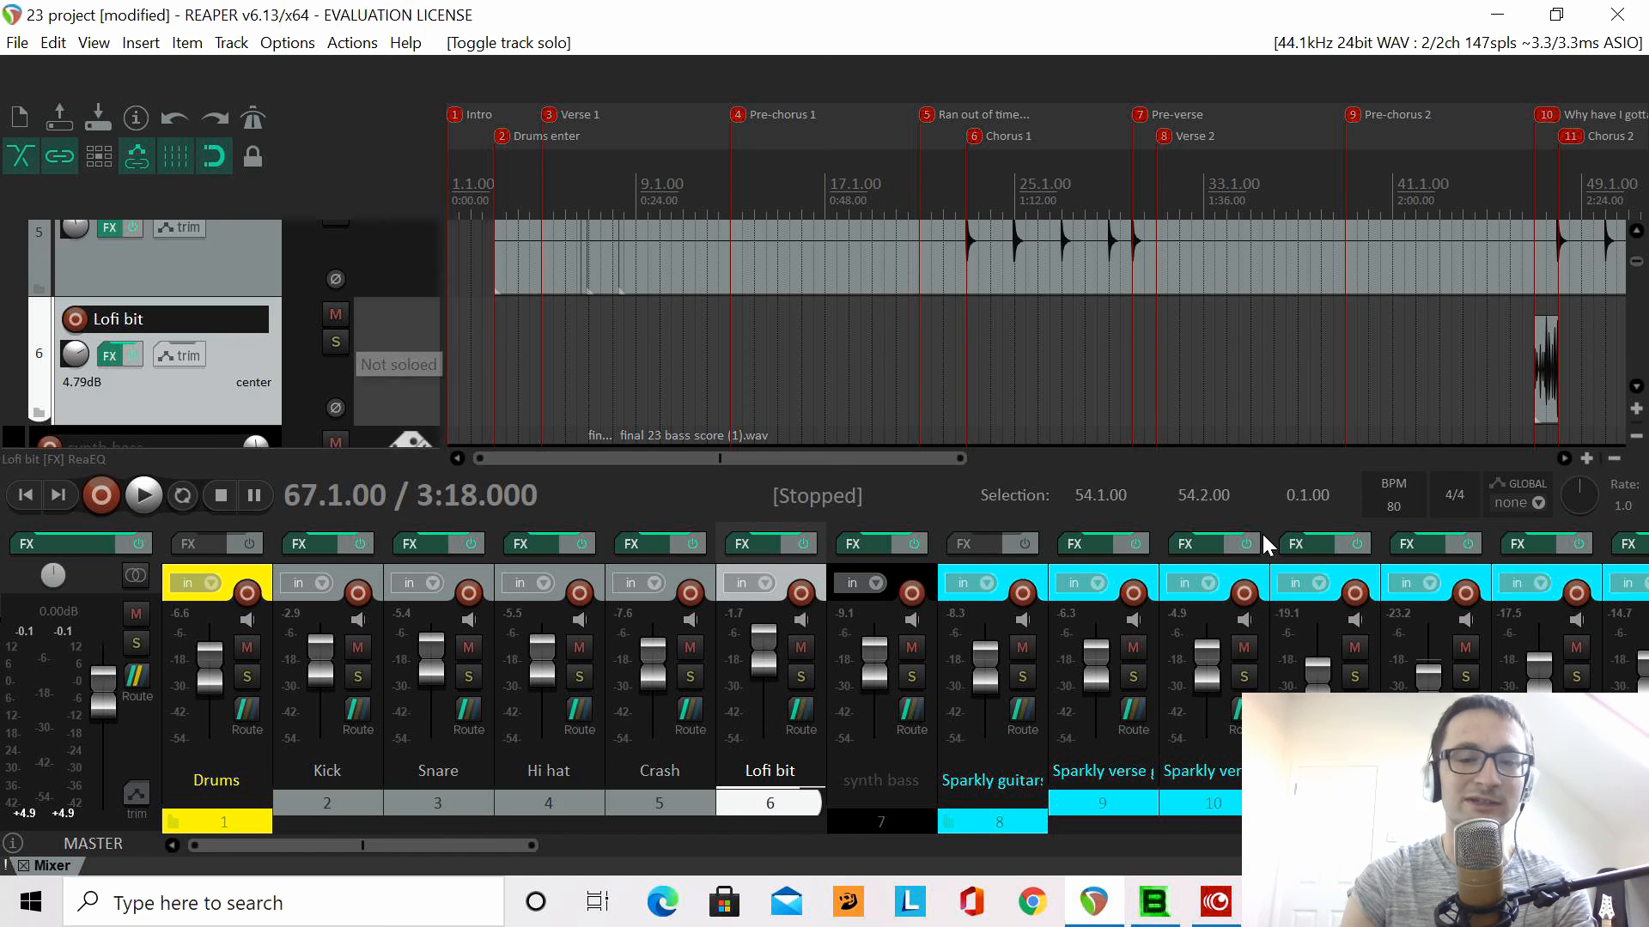
- Look over the tracks below Lofi bit and return to the Drums folder track at the start of the project
{"action": "left_click_drag", "start_coordinate": [786, 460], "coordinate": [732, 456]}
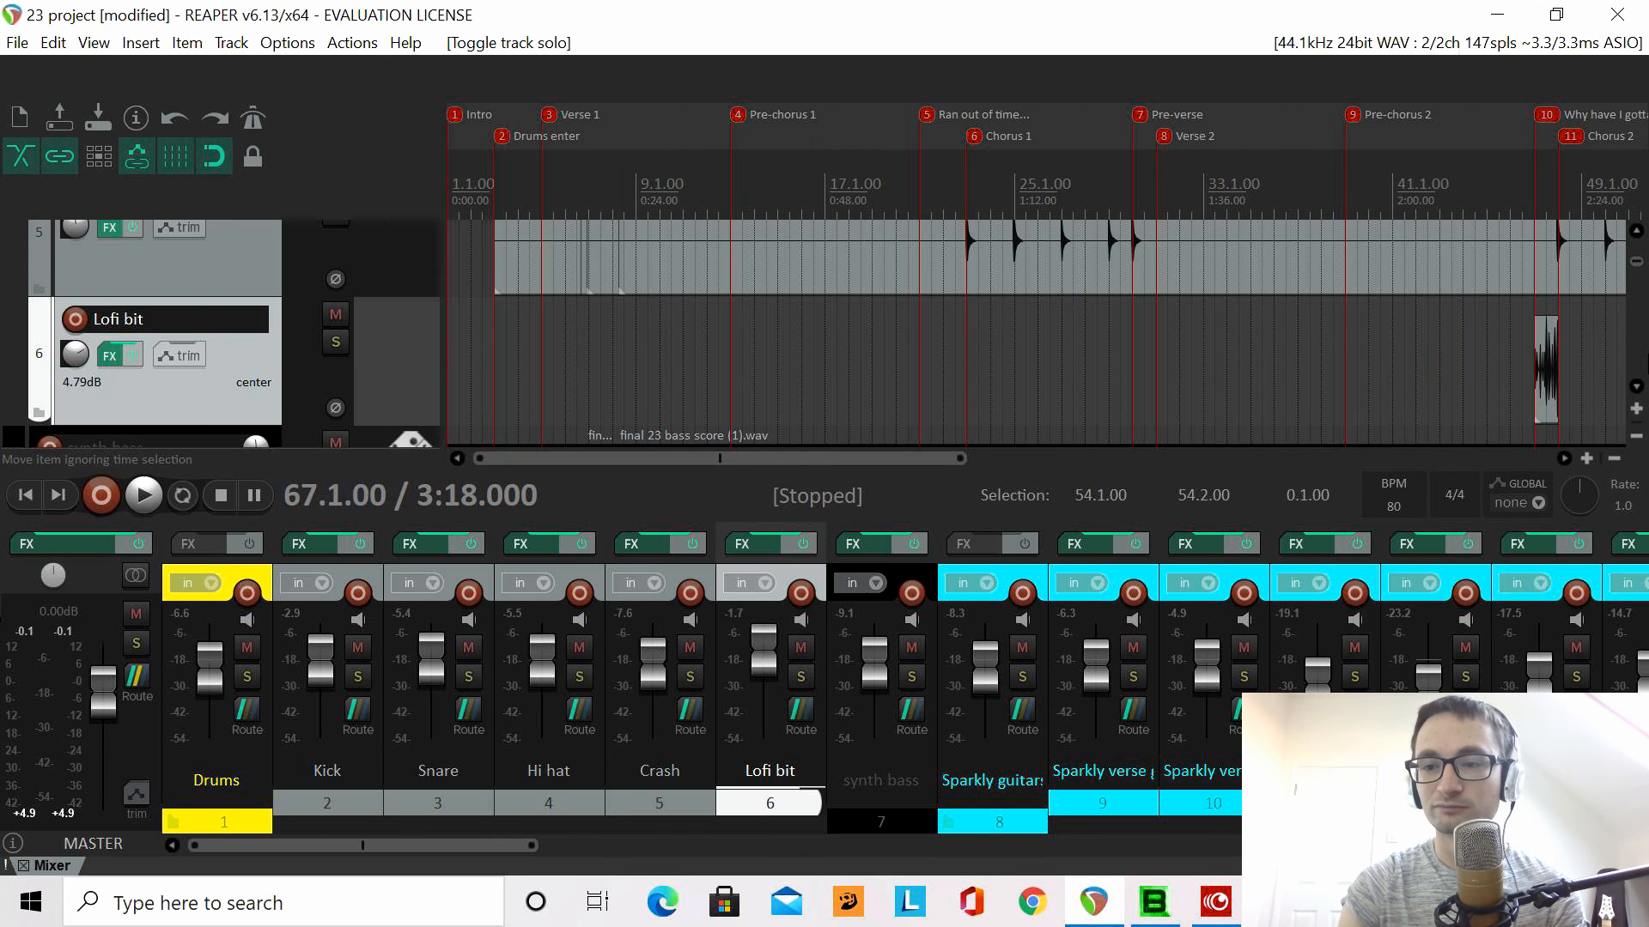
{"action": "left_click", "coordinate": [1636, 385]}
{"action": "left_click", "coordinate": [1637, 388]}
{"action": "left_click", "coordinate": [1638, 388]}
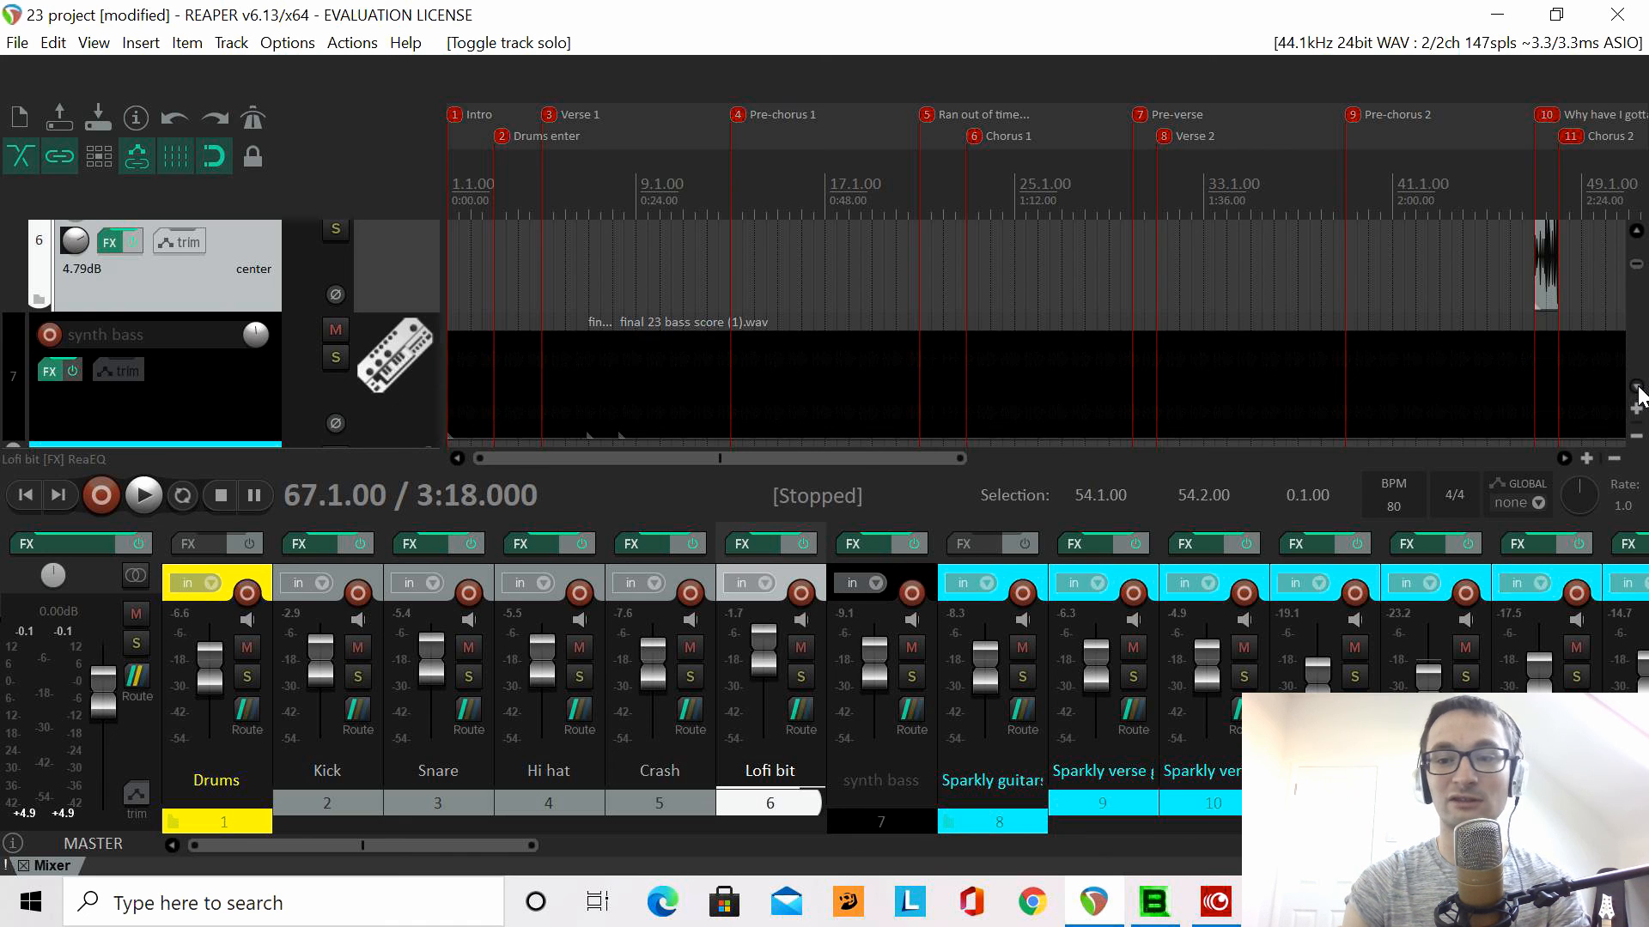
{"action": "left_click", "coordinate": [1637, 388]}
{"action": "left_click_drag", "start_coordinate": [850, 456], "coordinate": [681, 442]}
{"action": "left_click_drag", "start_coordinate": [1632, 271], "coordinate": [1639, 230]}
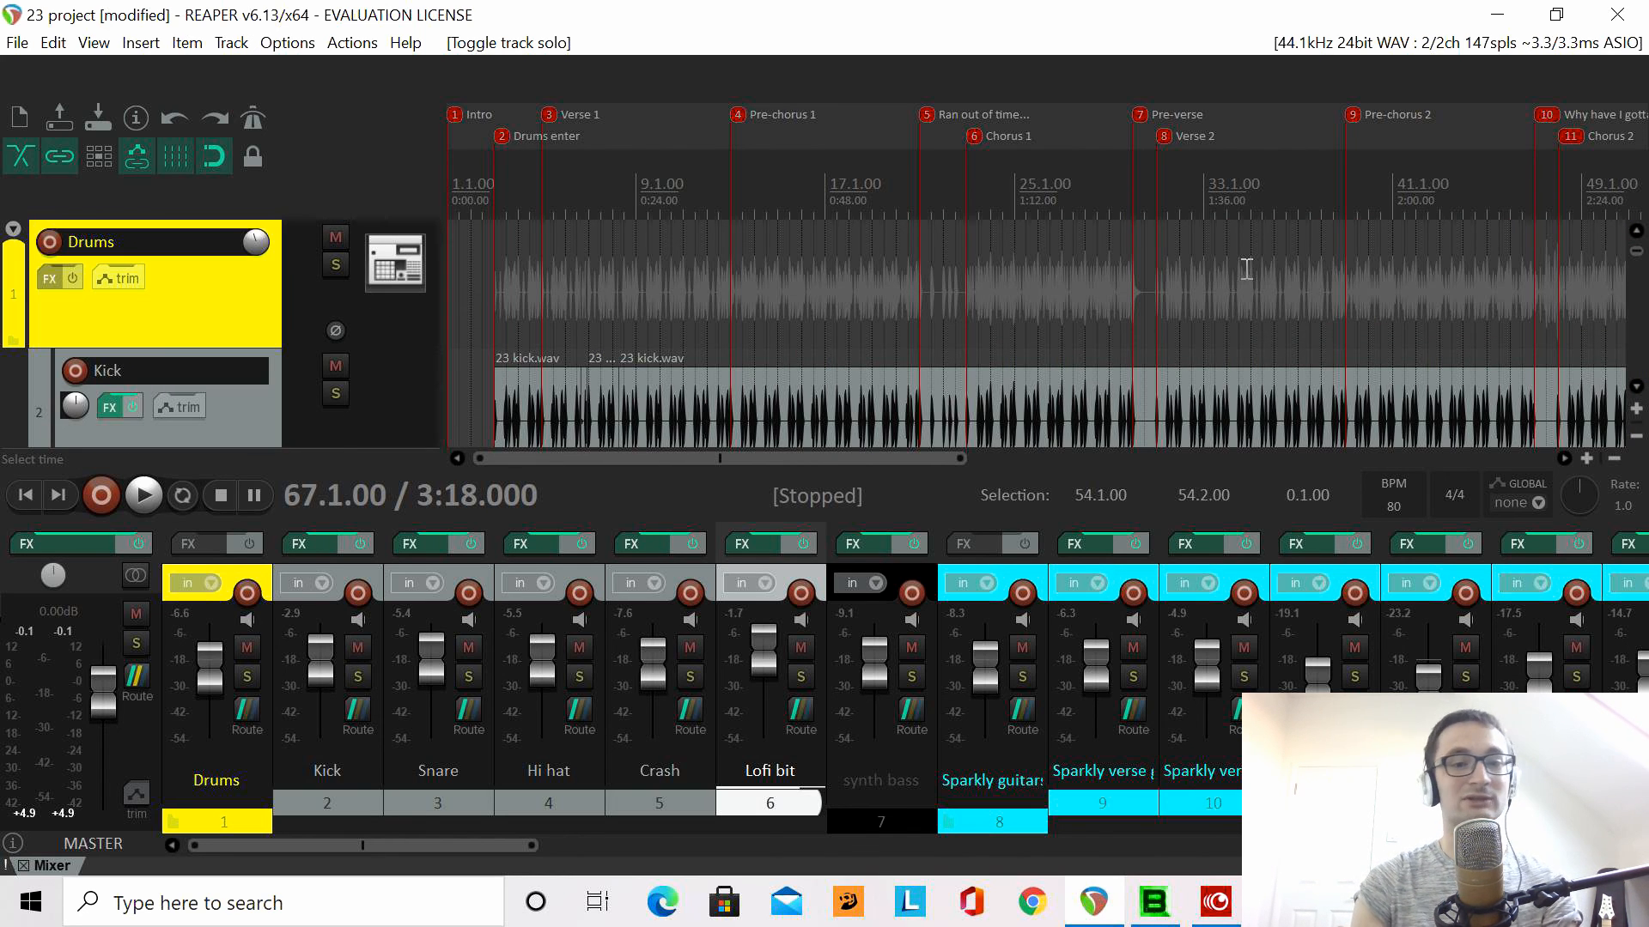